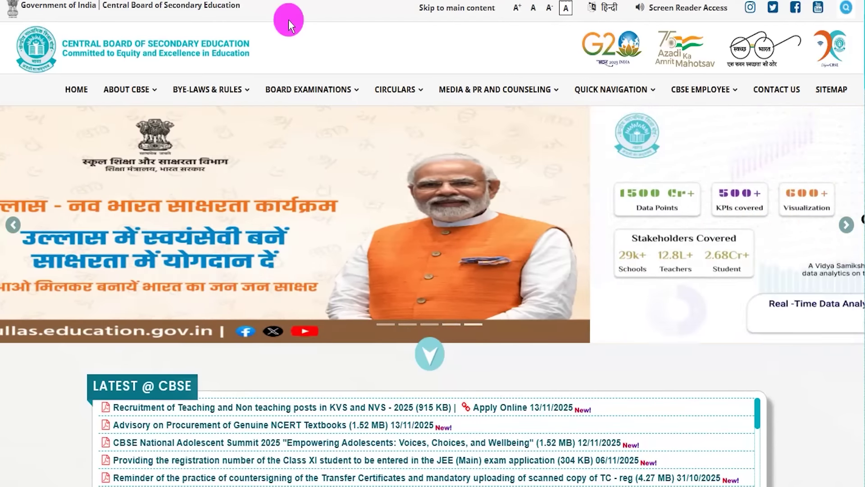
Read the title and introduction of Recruitment Notification 01/2025 and the total vacancy figure on the CBSE KVS & NVS Form Fill Up page
mouse_move(210, 89)
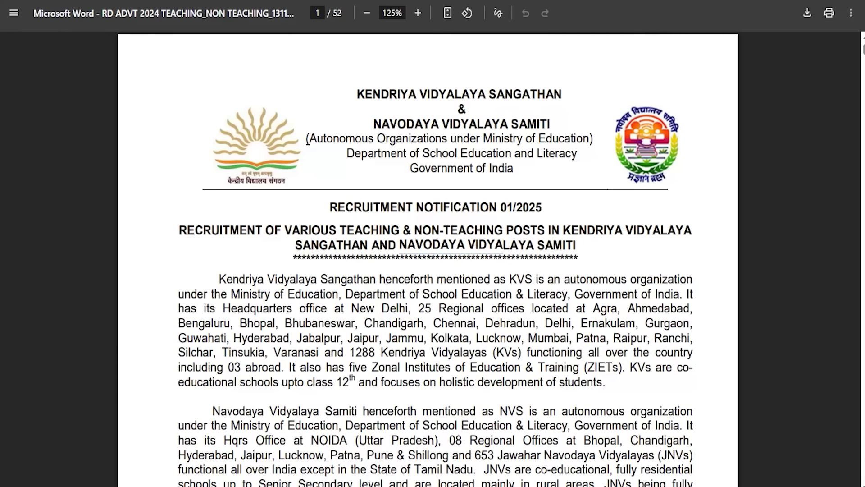
drag(570, 227, 330, 250)
drag(399, 244, 561, 239)
drag(399, 323, 439, 353)
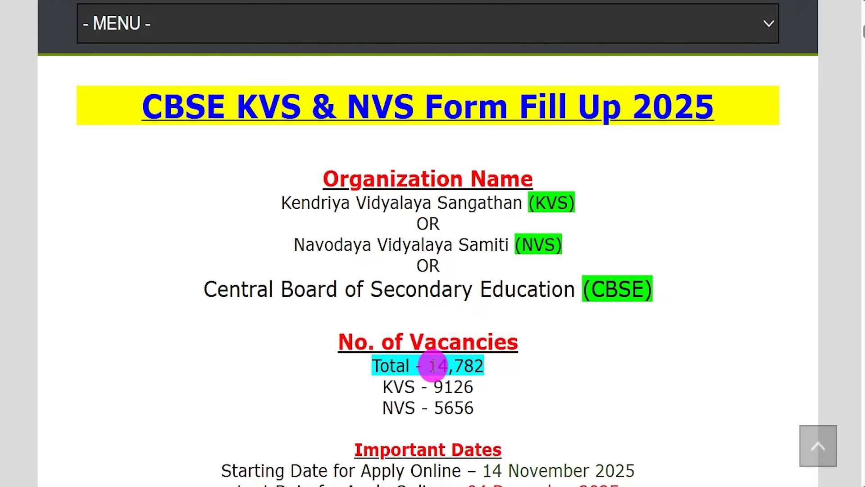
drag(442, 366, 483, 365)
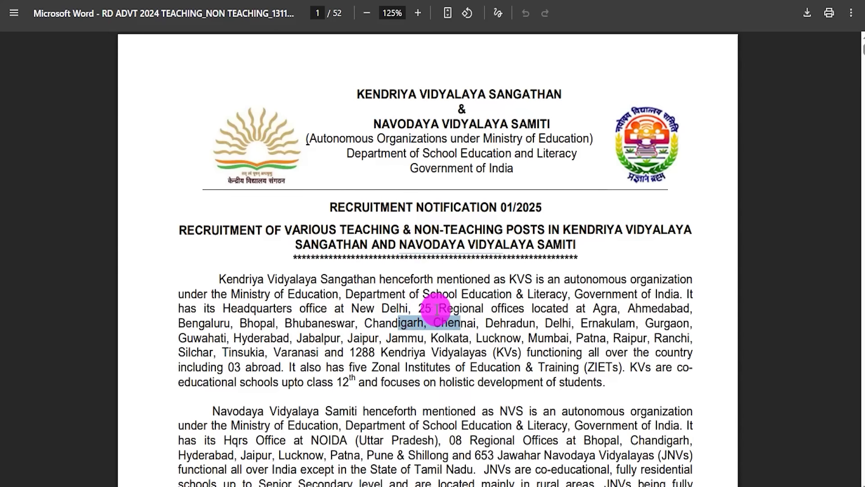
Examine the notification PDF's introduction and its category-wise vacancy break-up for Assistant Commissioner on page 2
click(451, 306)
scroll(401, 332, down, 10)
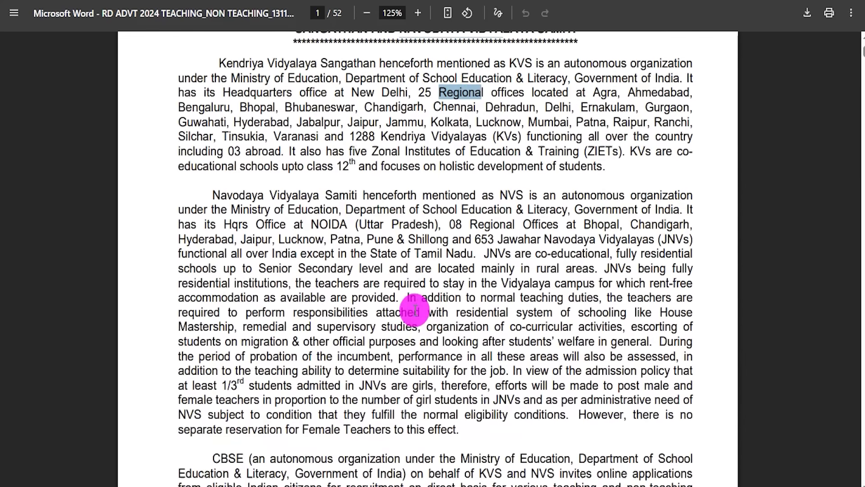
scroll(399, 253, down, 5)
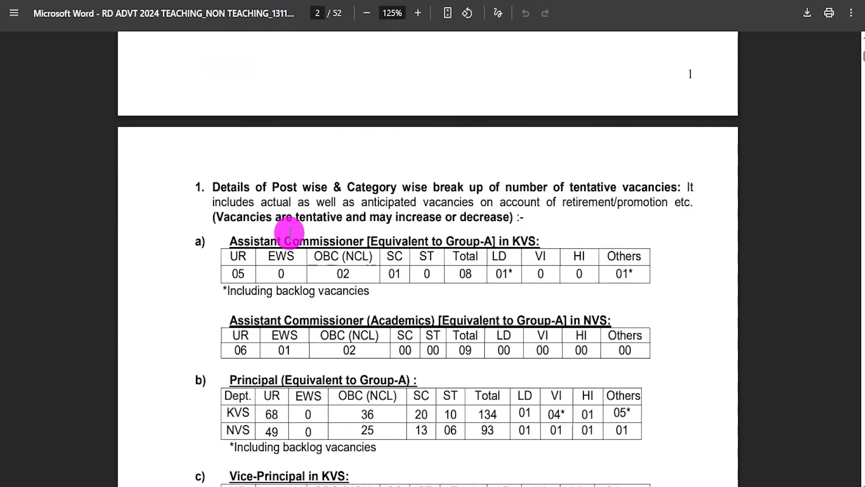
drag(238, 240, 482, 237)
drag(286, 257, 431, 314)
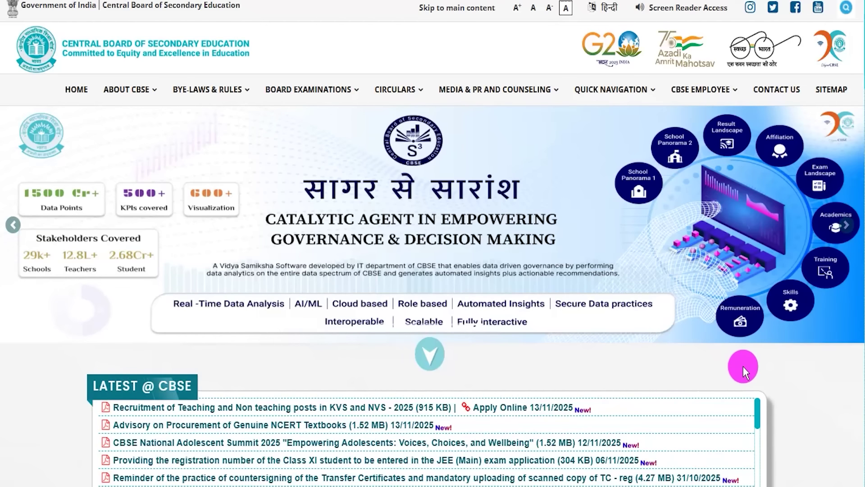
Look over the latest notices and portal tiles on the CBSE homepage, then return to the top of the page
scroll(779, 370, down, 5)
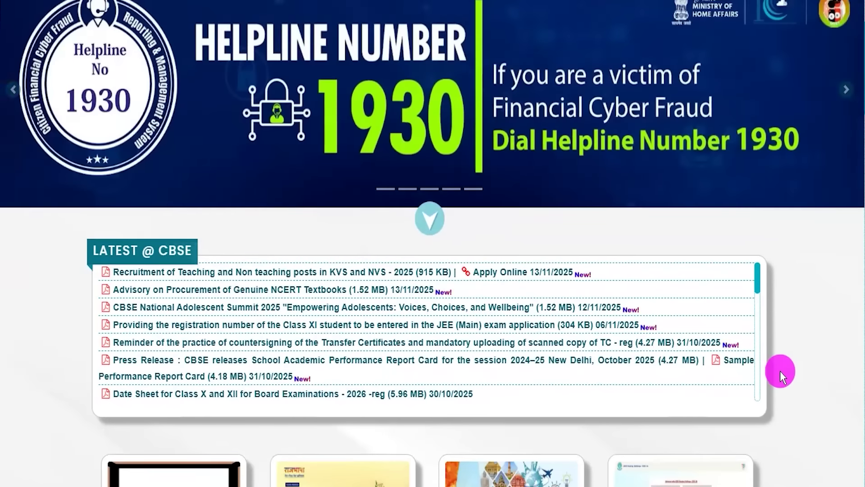
scroll(780, 371, down, 6)
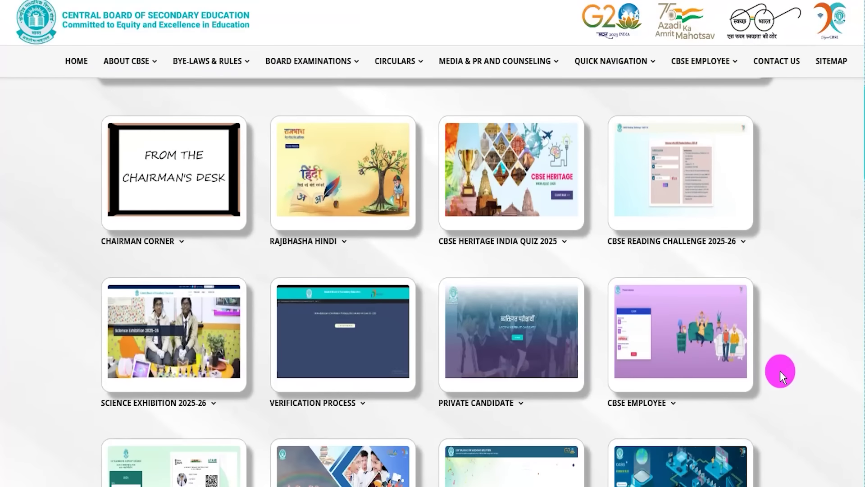
scroll(779, 371, down, 6)
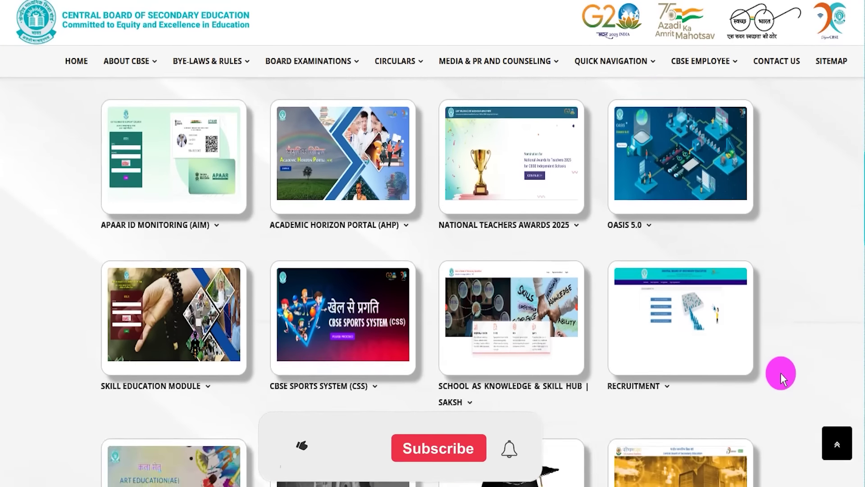
click(835, 451)
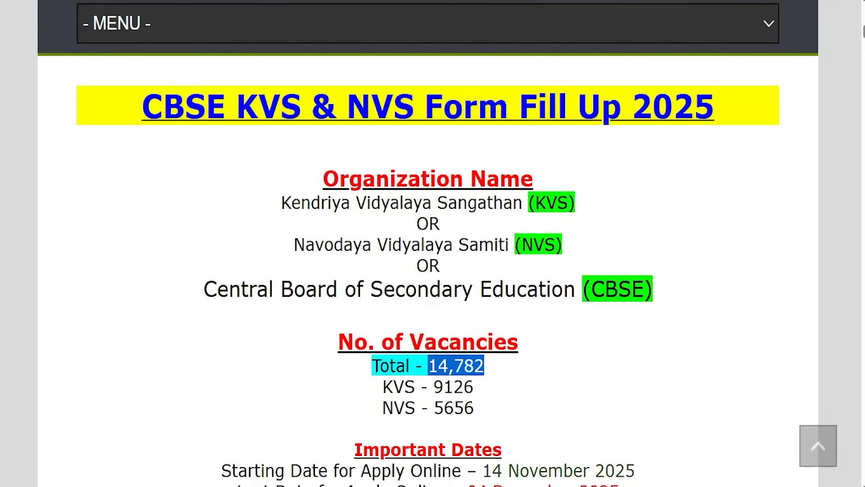
Review the organization names and the total, KVS and NVS vacancies on the CBSE KVS & NVS Form Fill Up 2025 page
drag(171, 90, 686, 99)
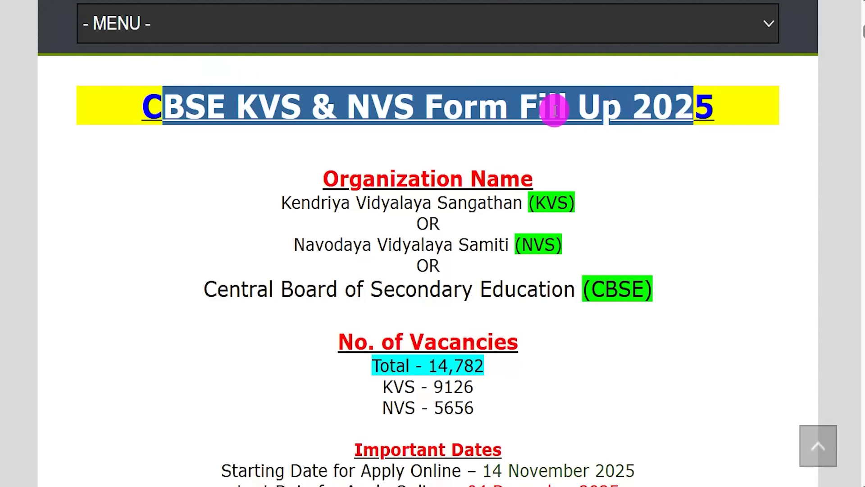
drag(292, 202, 502, 199)
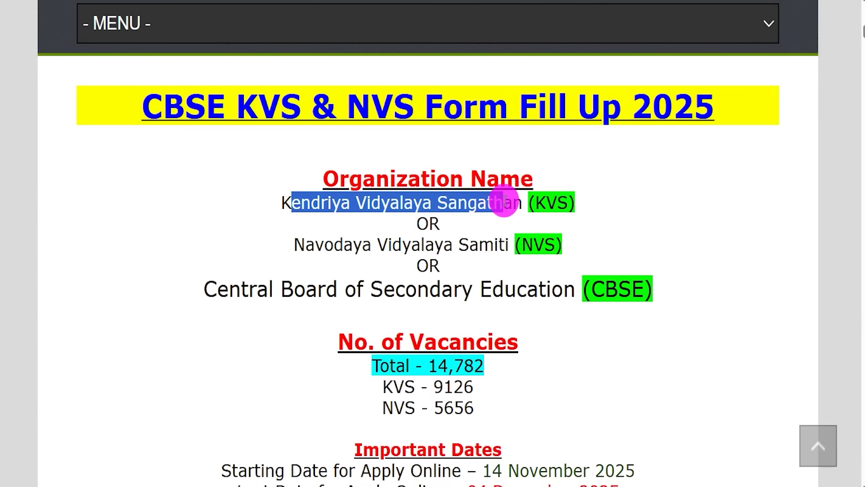
drag(306, 244, 479, 246)
drag(249, 289, 537, 298)
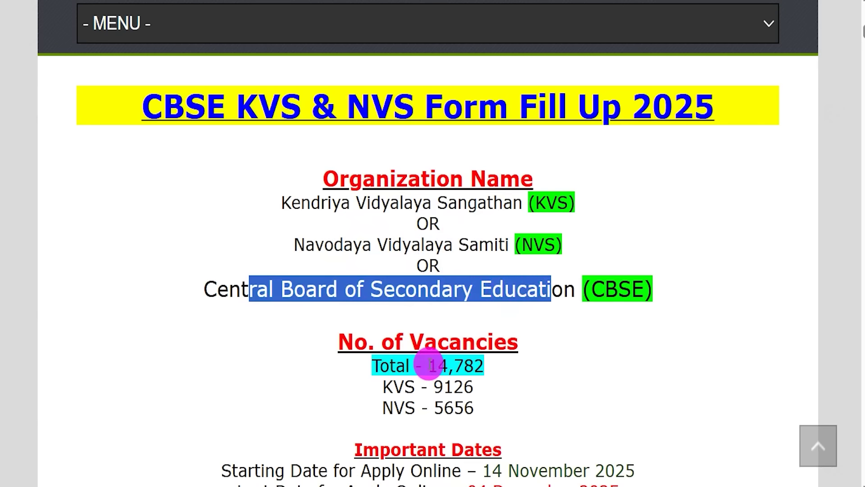
drag(430, 364, 459, 365)
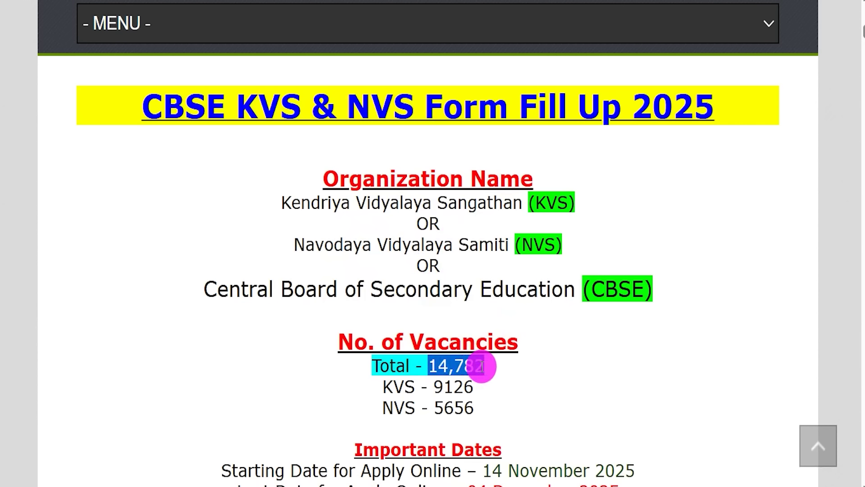
scroll(481, 365, down, 1)
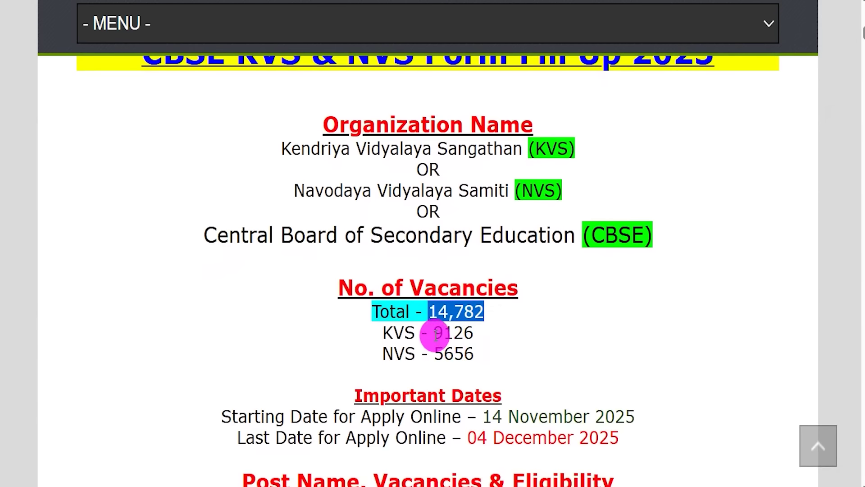
click(440, 335)
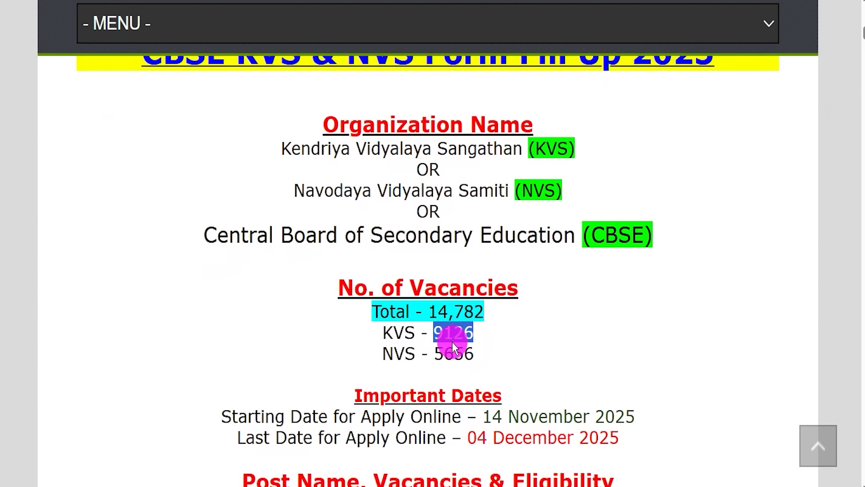
click(436, 353)
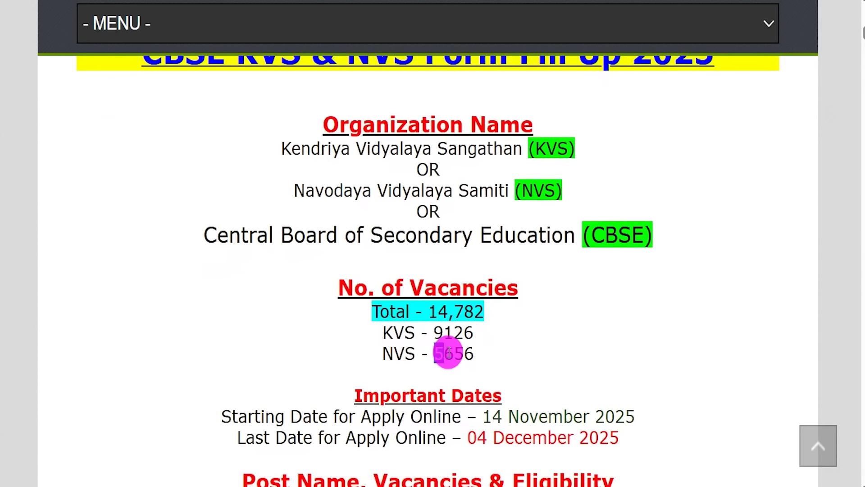
Check the starting date and last date for applying online under Important Dates
scroll(471, 351, down, 2)
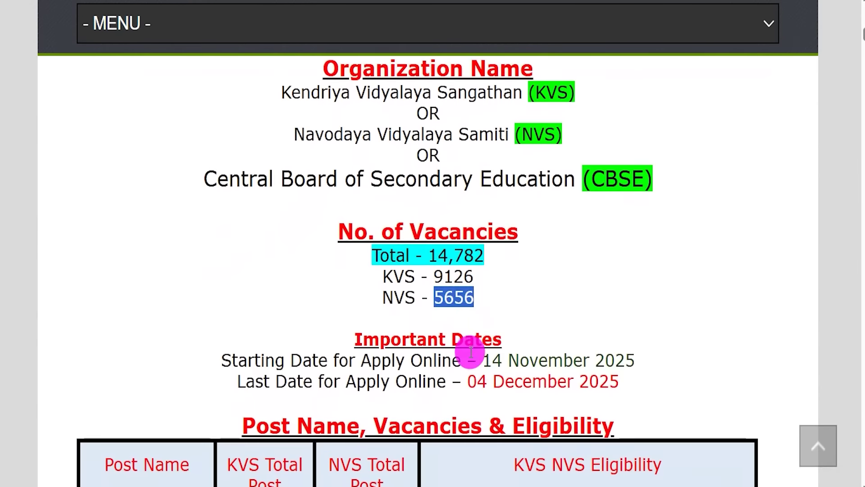
drag(483, 336, 628, 328)
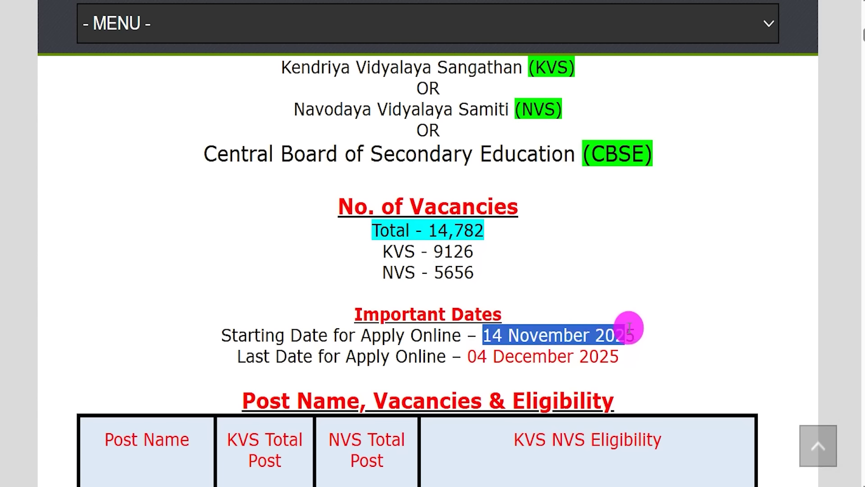
drag(467, 356, 620, 356)
scroll(599, 347, down, 5)
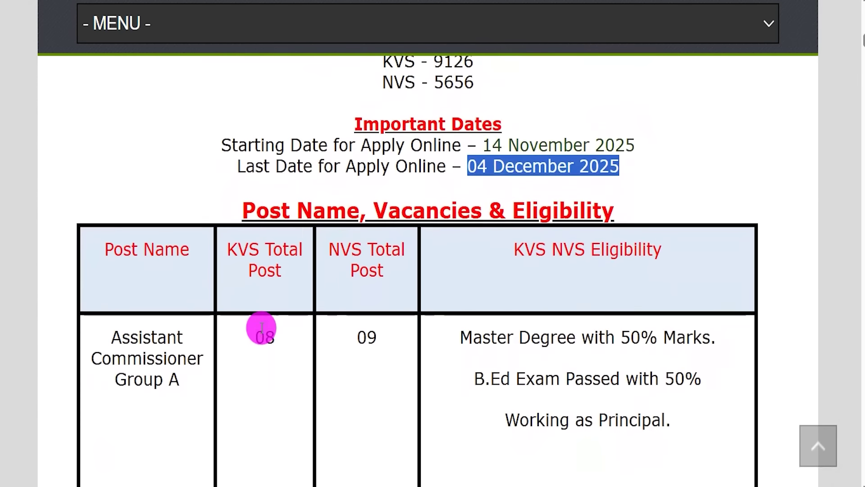
Examine the KVS posts, NVS posts and eligibility listed for Assistant Commissioner Group A in the vacancies table
scroll(259, 317, down, 2)
scroll(257, 311, down, 1)
drag(118, 229, 171, 249)
double_click(266, 226)
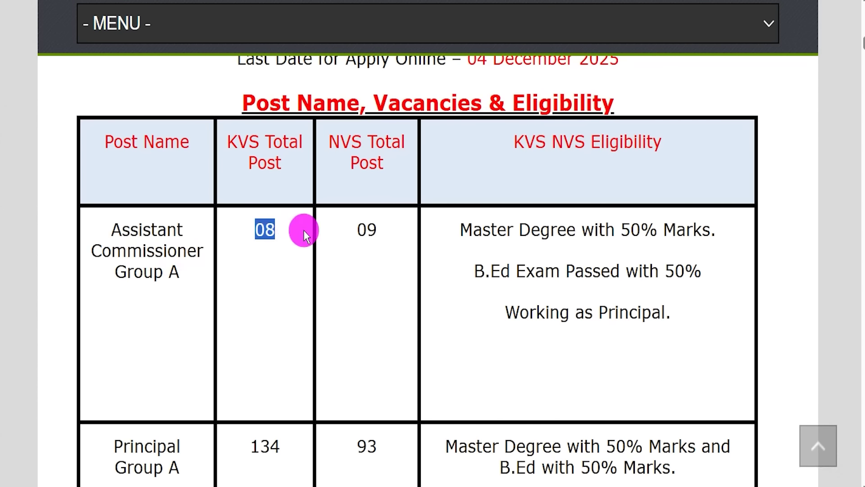
double_click(363, 229)
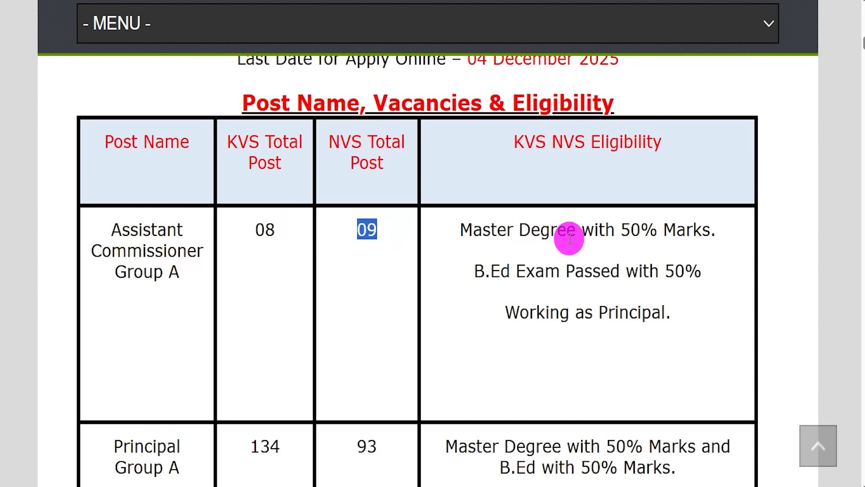
drag(460, 229, 650, 307)
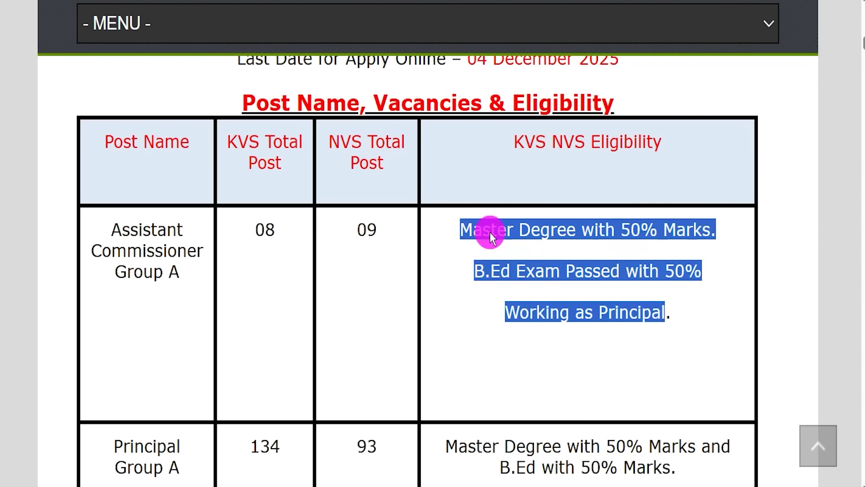
drag(112, 229, 196, 284)
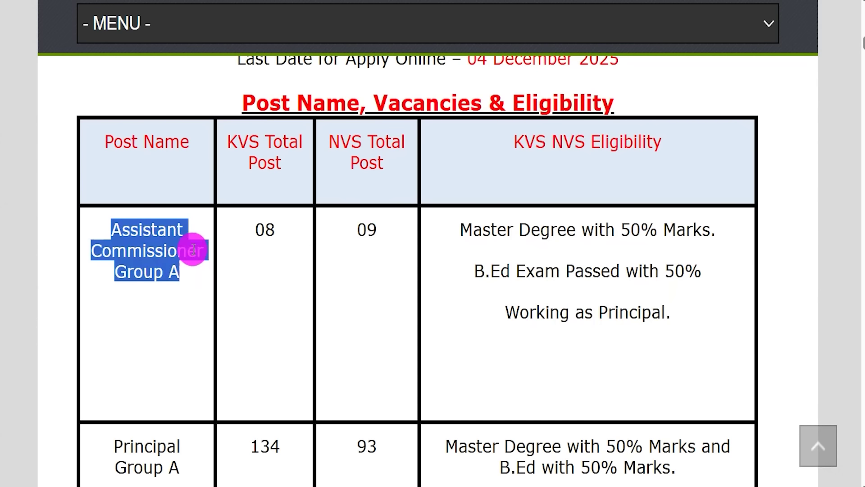
drag(330, 143, 367, 145)
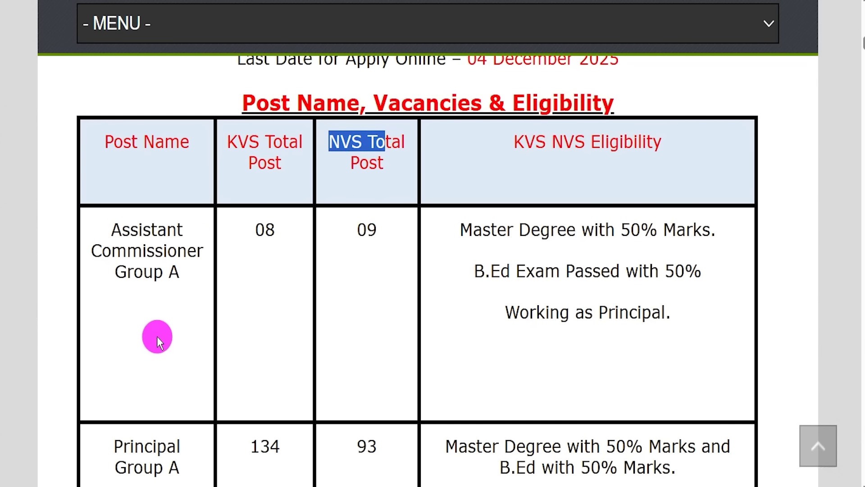
Examine the PGT Hindi row's KVS and NVS vacancies and its eligibility requirements
scroll(156, 336, down, 10)
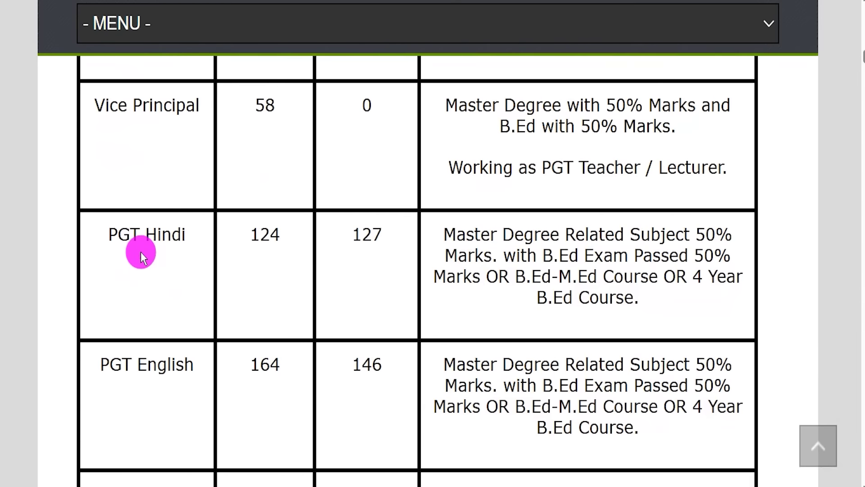
drag(119, 238, 190, 237)
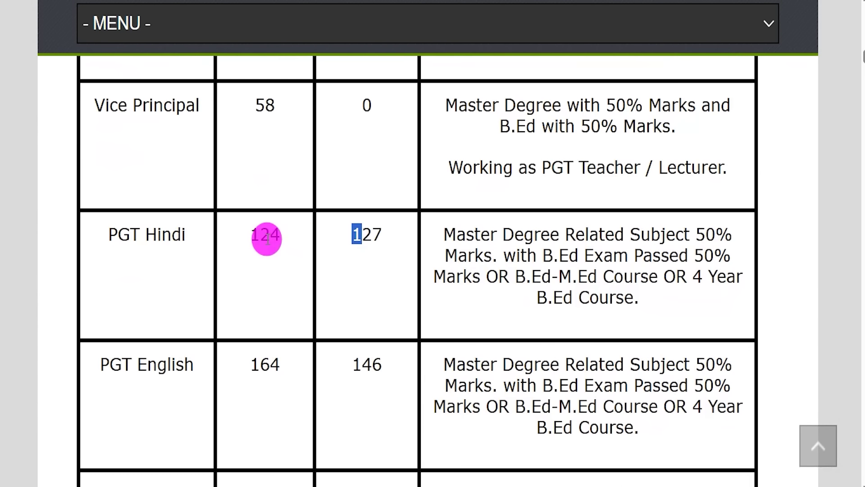
drag(456, 230, 639, 297)
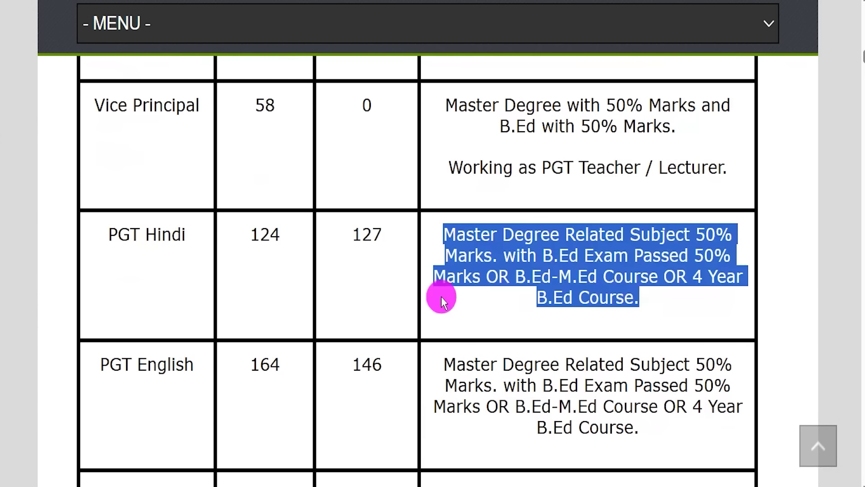
Review the vacancies and eligibility of the remaining PGT, TGT and PRT posts in the table
scroll(253, 216, down, 6)
scroll(245, 236, down, 10)
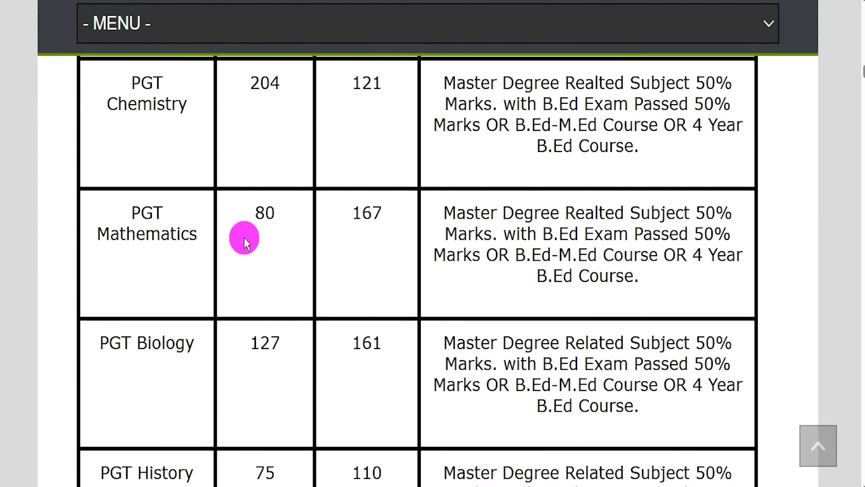
scroll(245, 237, down, 10)
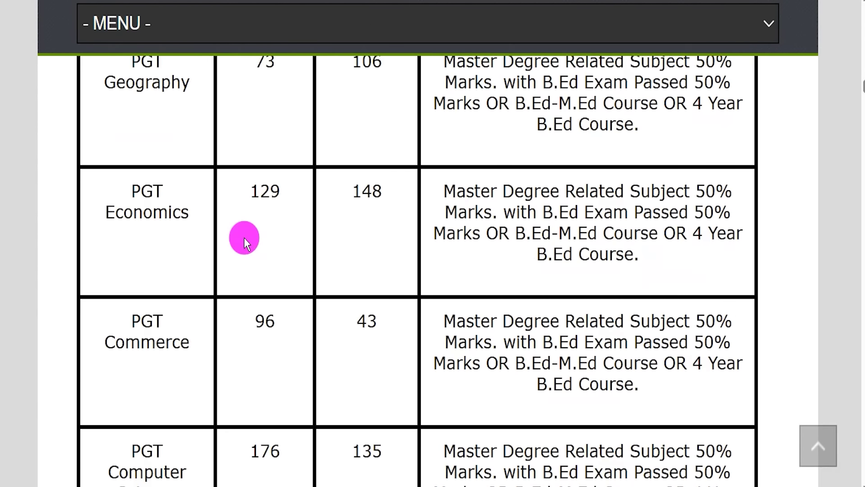
scroll(245, 236, down, 10)
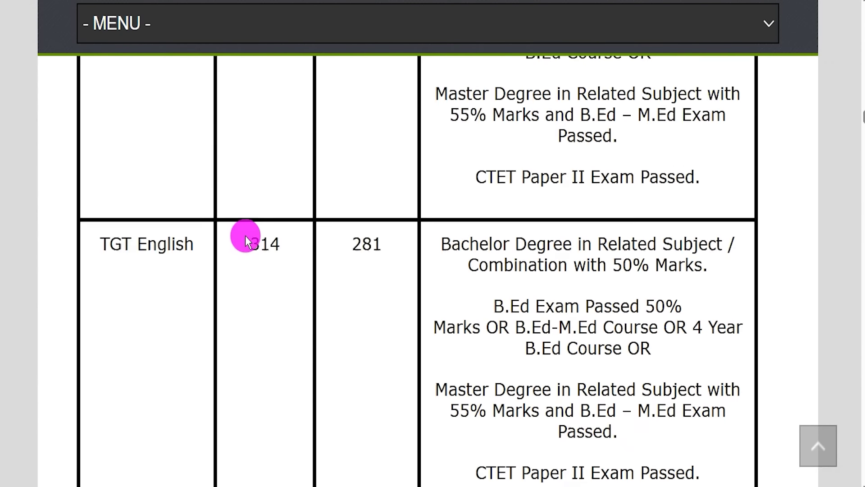
scroll(247, 234, down, 10)
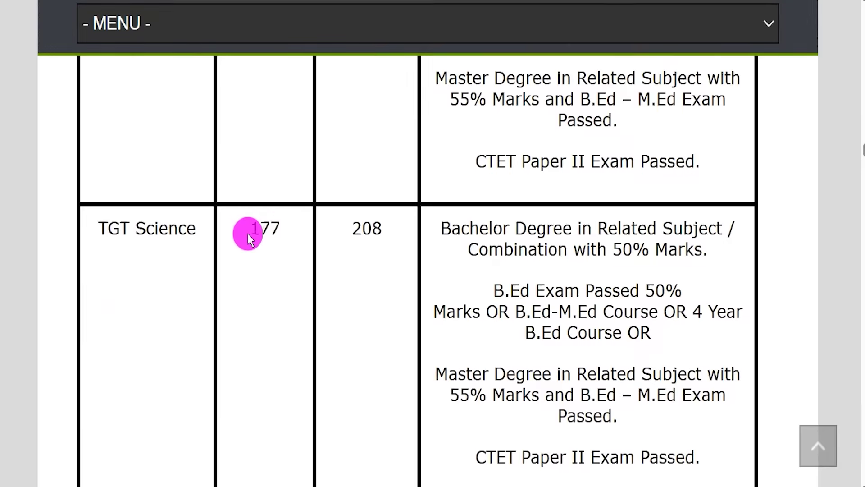
scroll(248, 234, down, 10)
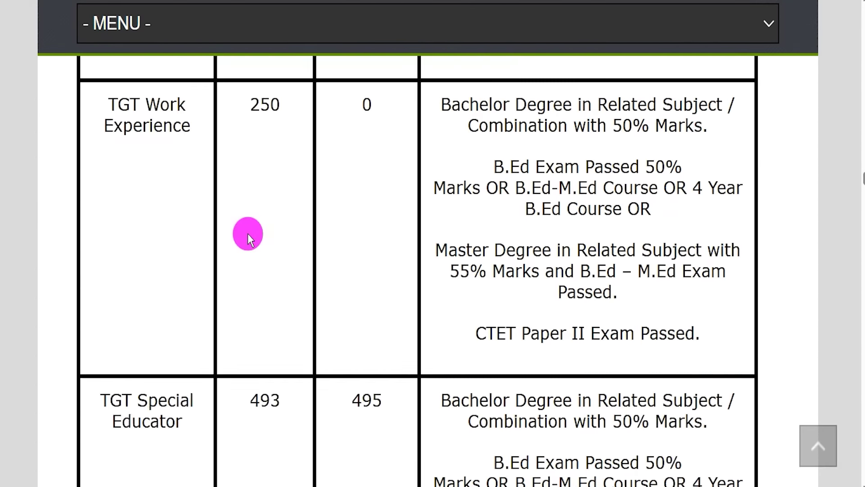
scroll(247, 233, down, 10)
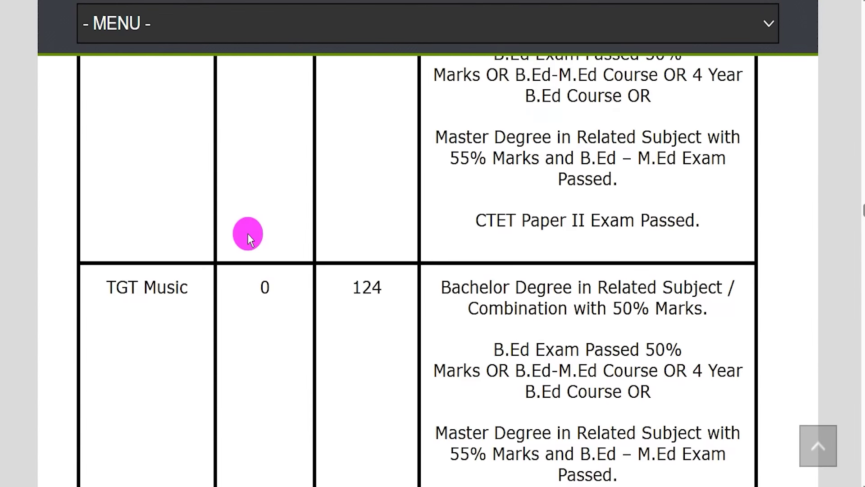
scroll(252, 261, down, 15)
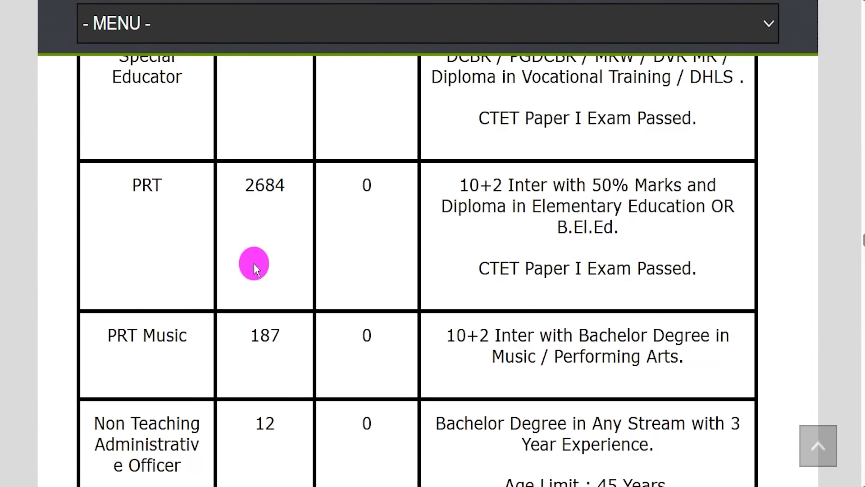
Examine the PRT row's KVS vacancies and its qualification and CTET requirements
scroll(275, 321, up, 1)
scroll(275, 320, up, 1)
drag(131, 252, 178, 252)
drag(246, 251, 284, 254)
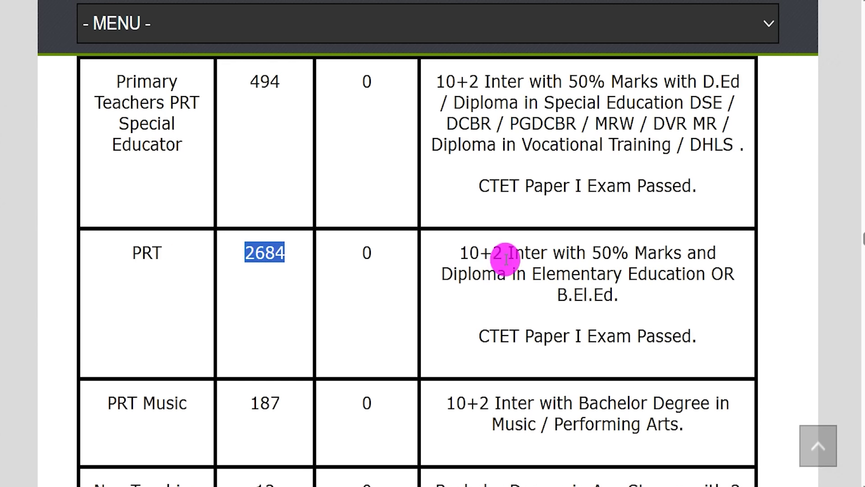
drag(494, 252, 565, 253)
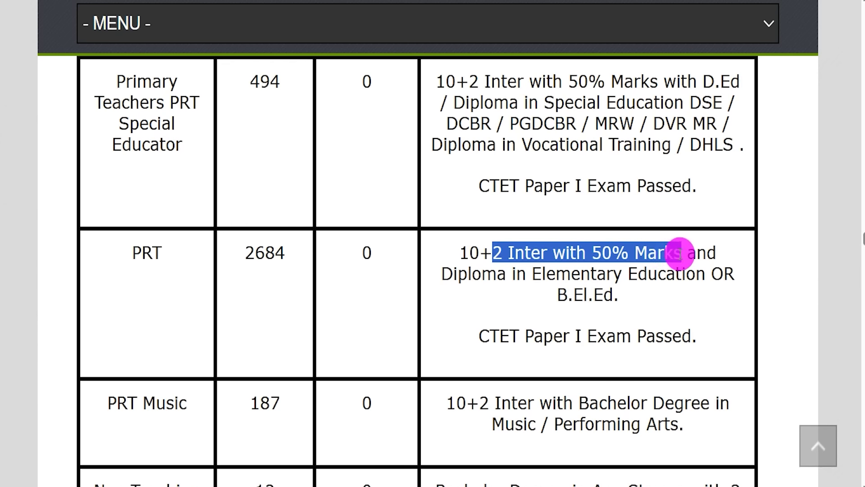
drag(472, 274, 637, 272)
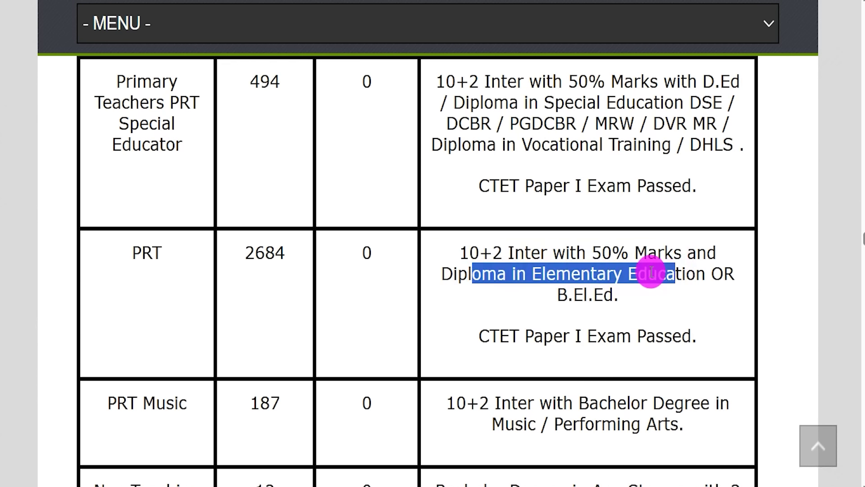
drag(558, 294, 609, 292)
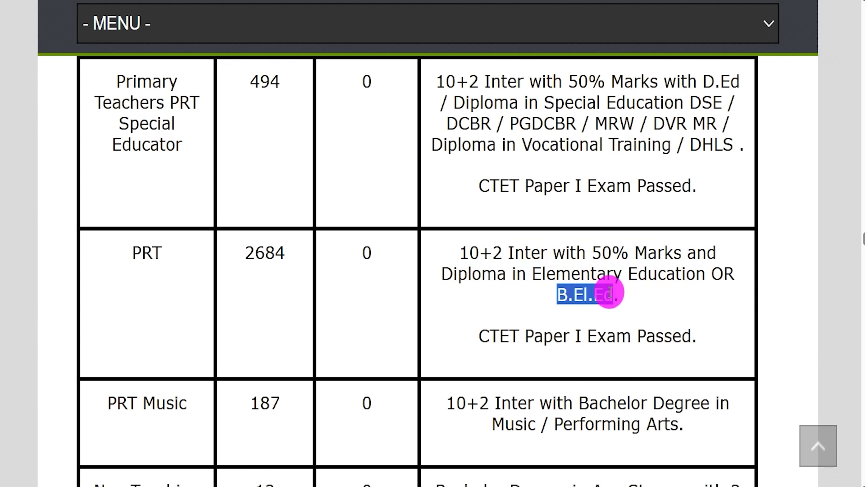
drag(501, 334, 622, 334)
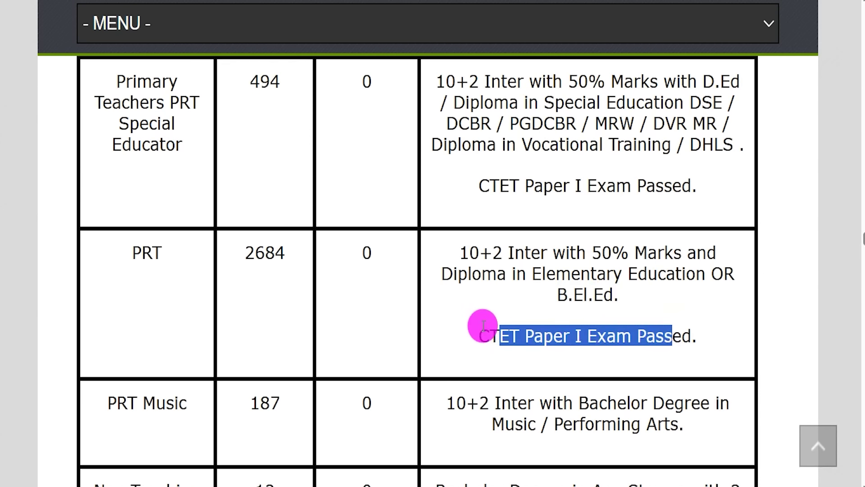
Check the Age Limit section for the minimum age for all posts and the Primary Teacher maximum age
scroll(458, 320, down, 9)
scroll(442, 286, down, 20)
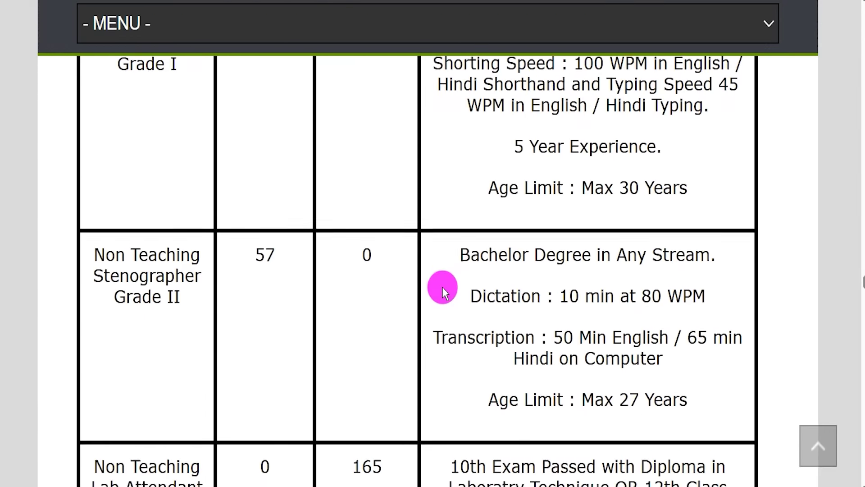
scroll(441, 286, down, 14)
scroll(442, 270, up, 3)
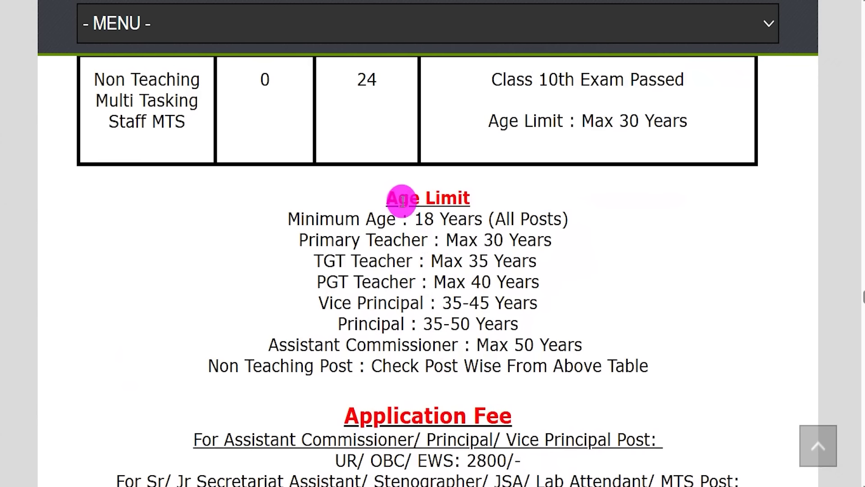
drag(402, 201, 441, 196)
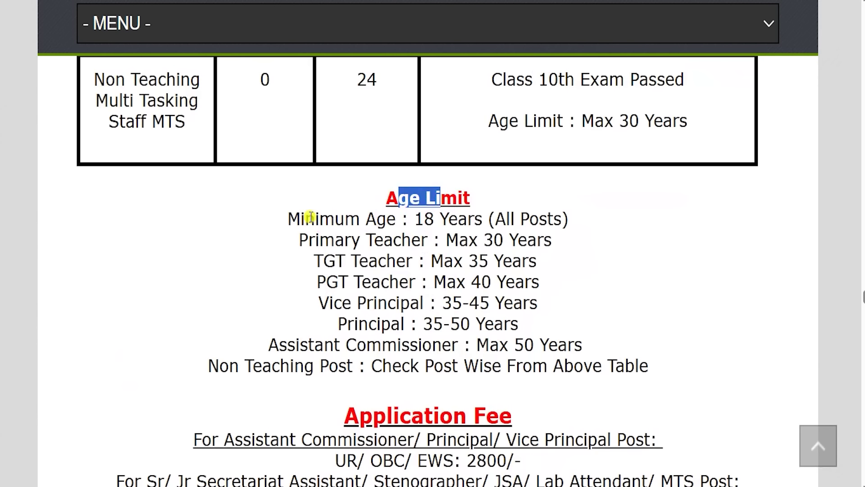
drag(310, 217, 365, 218)
drag(424, 218, 529, 218)
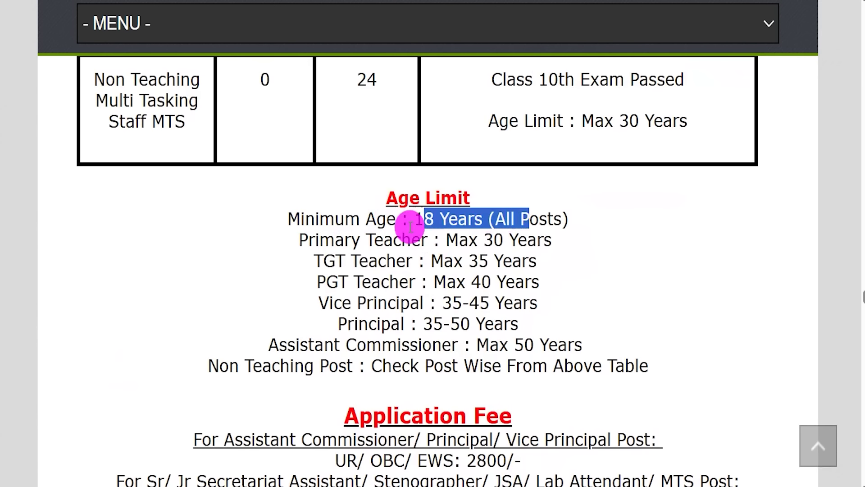
drag(315, 239, 386, 239)
drag(459, 239, 531, 239)
Check the age limits for TGT Teacher, PGT Teacher, Vice Principal, Principal and Assistant Commissioner
drag(336, 260, 395, 261)
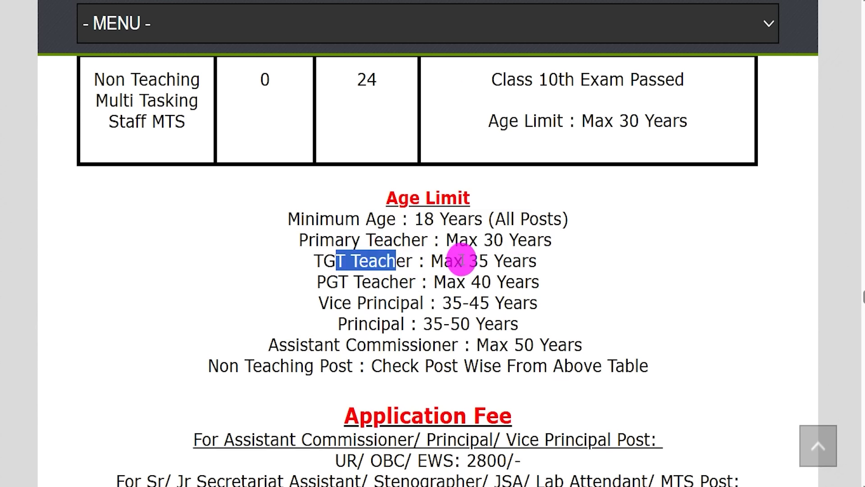
drag(469, 260, 489, 260)
drag(339, 280, 403, 280)
drag(465, 281, 498, 281)
drag(341, 303, 396, 302)
drag(452, 302, 487, 299)
drag(443, 323, 525, 344)
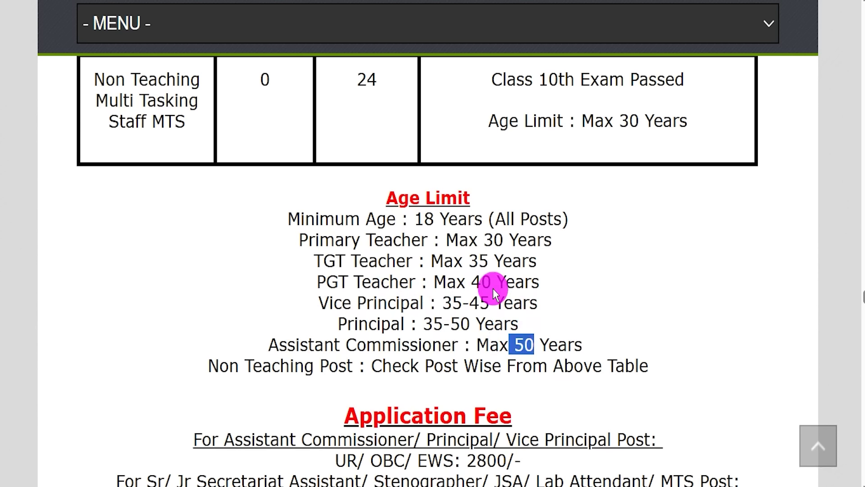
Check the application fee for Assistant Commissioner, Principal and Vice Principal posts
scroll(410, 337, down, 3)
scroll(410, 336, down, 1)
drag(361, 214, 495, 217)
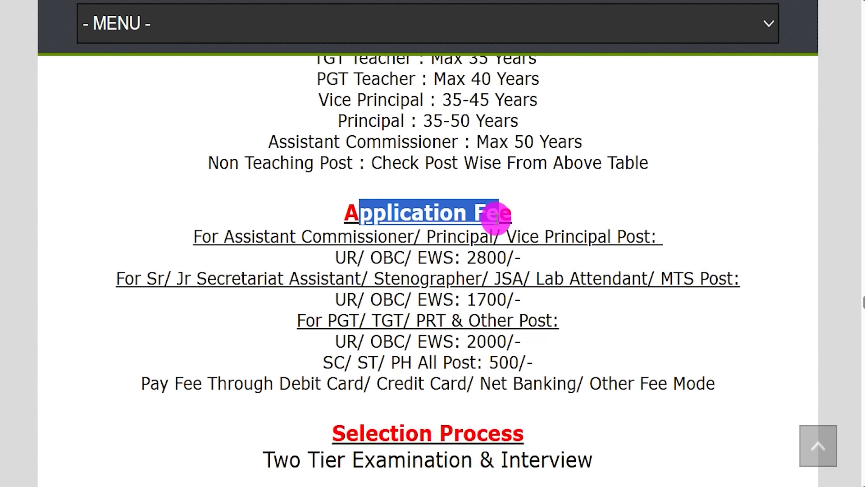
drag(243, 236, 551, 240)
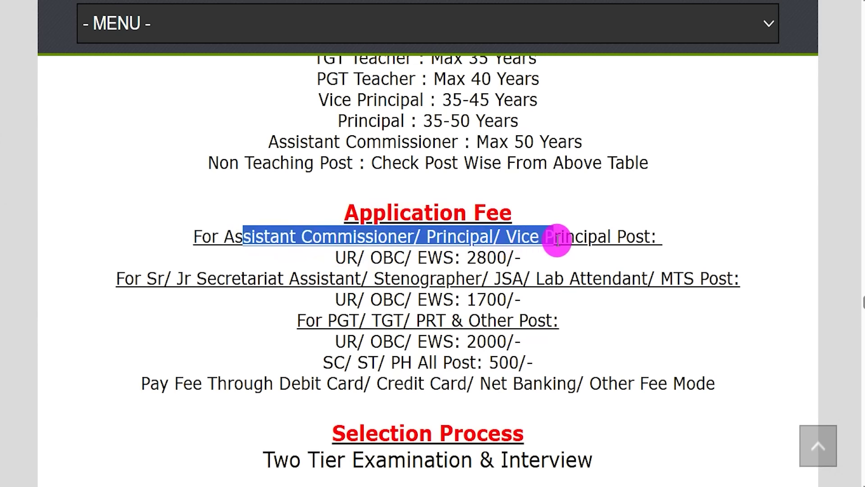
drag(346, 257, 476, 258)
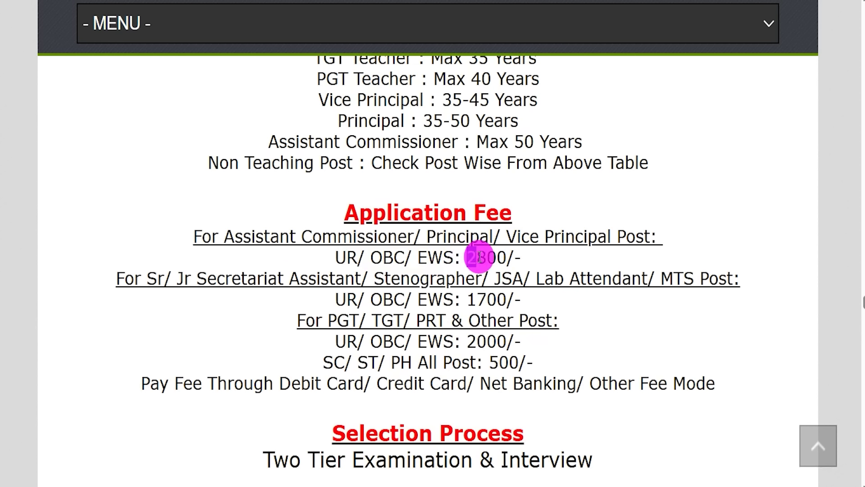
Check the application fee for Secretariat Assistant, Stenographer, JSA, Lab Attendant and MTS posts
drag(165, 279, 317, 277)
drag(316, 278, 329, 277)
drag(373, 276, 458, 276)
click(531, 274)
drag(544, 277, 592, 276)
drag(674, 273, 684, 275)
drag(346, 298, 482, 298)
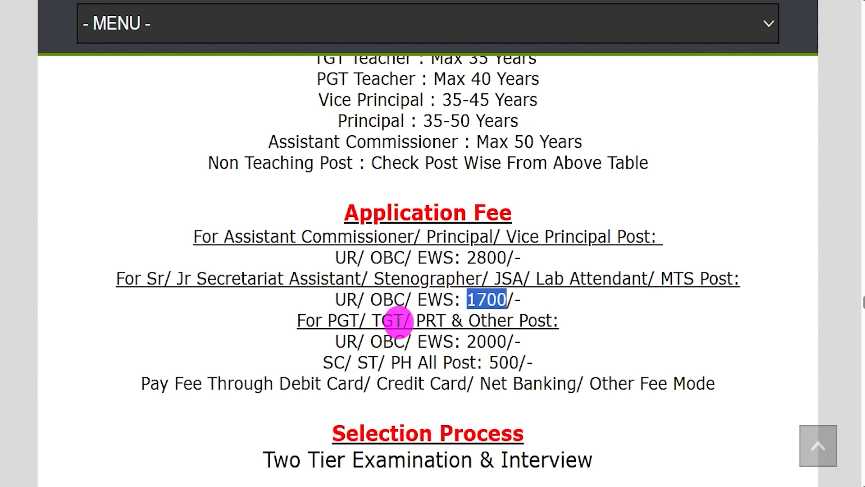
Check the fee for PGT, TGT, PRT and other posts, the SC/ST/PH fee and the accepted payment modes
drag(337, 321, 488, 321)
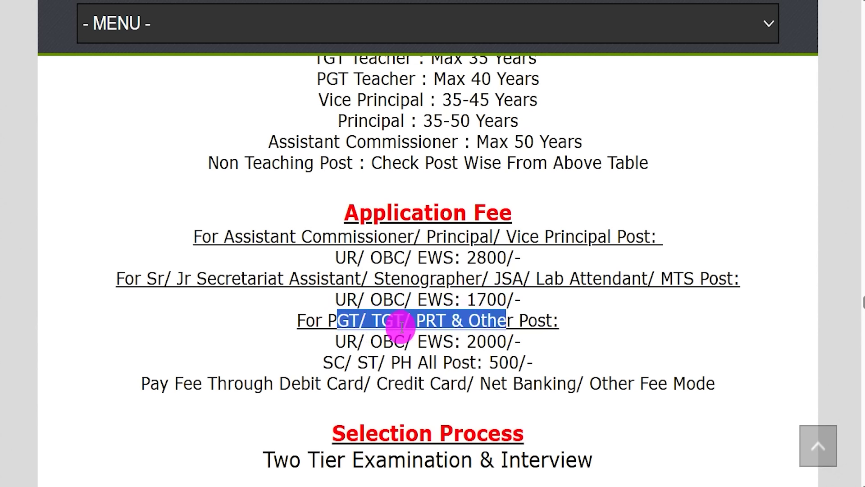
drag(347, 342, 449, 343)
click(440, 343)
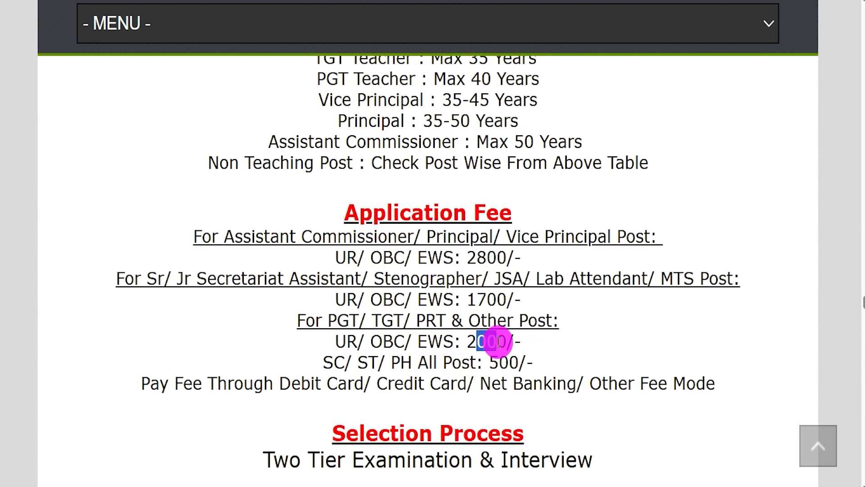
drag(333, 362, 438, 361)
double_click(500, 361)
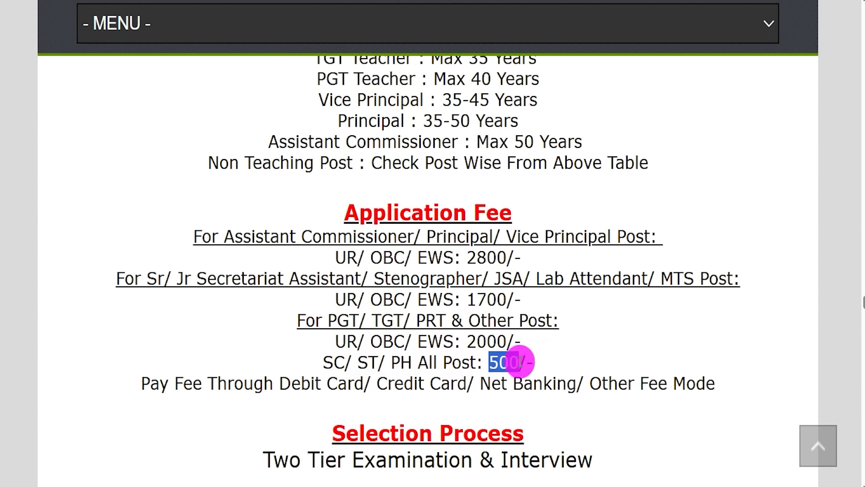
drag(280, 384, 618, 387)
Review the selection process, apply mode and job location on the recruitment page
scroll(433, 373, down, 5)
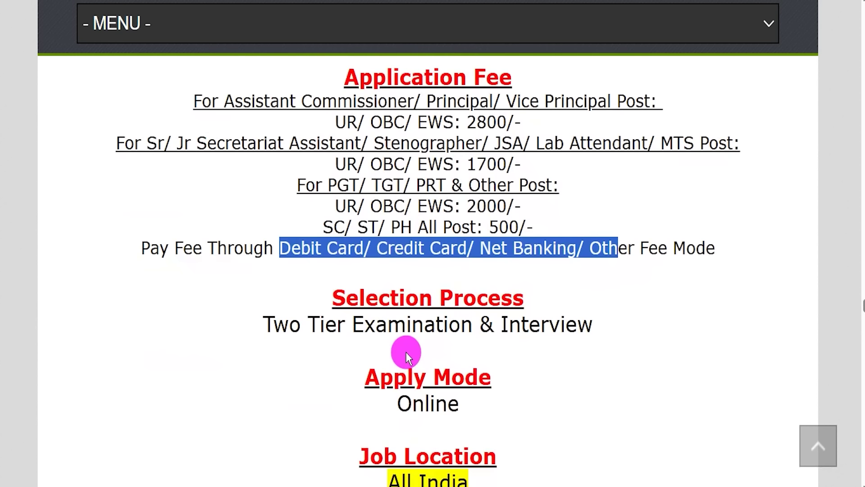
drag(274, 259, 517, 279)
scroll(392, 384, down, 2)
drag(390, 347, 454, 348)
click(408, 268)
scroll(419, 296, down, 3)
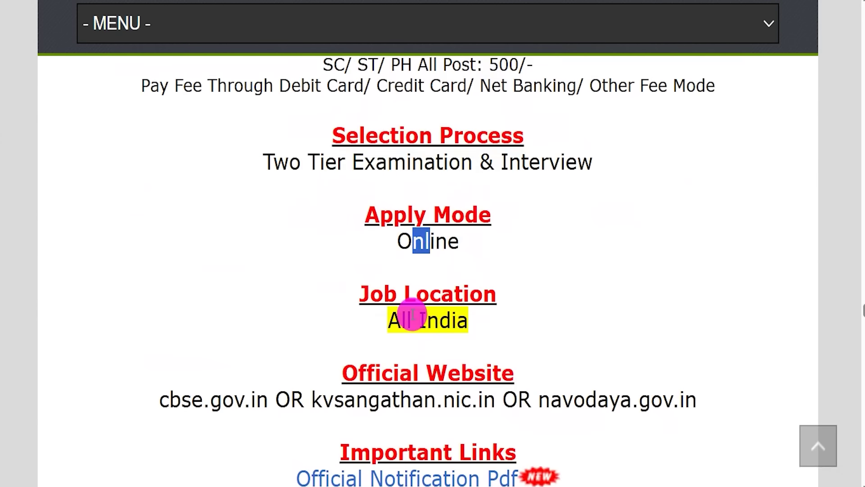
Open the official notification PDF and examine the category-wise vacancies for Assistant Commissioner, Principal and KVS PGT posts
drag(351, 344, 513, 366)
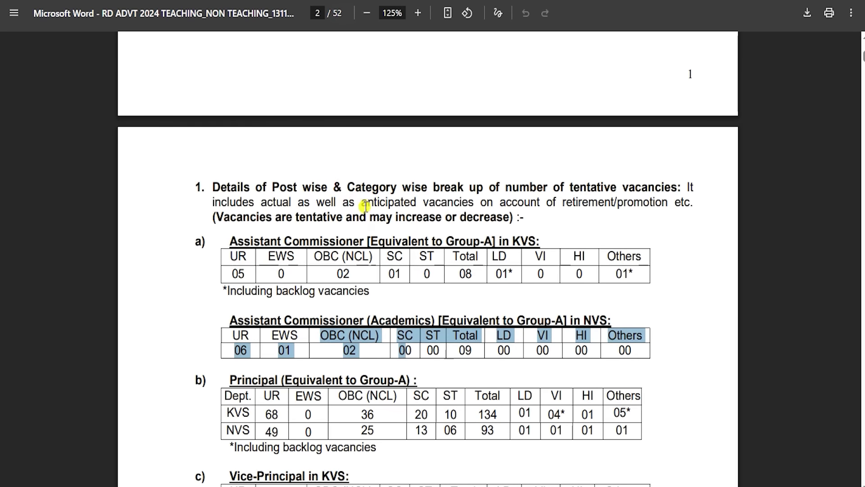
drag(364, 203, 387, 212)
scroll(386, 211, down, 3)
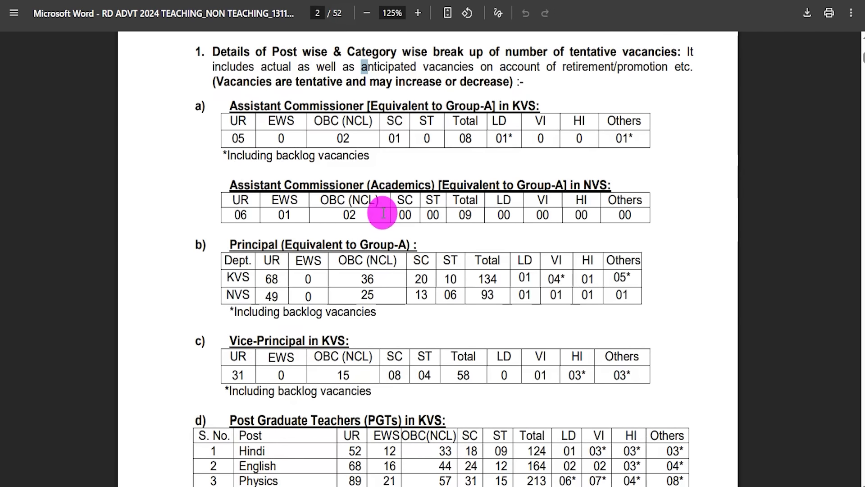
drag(278, 106, 337, 106)
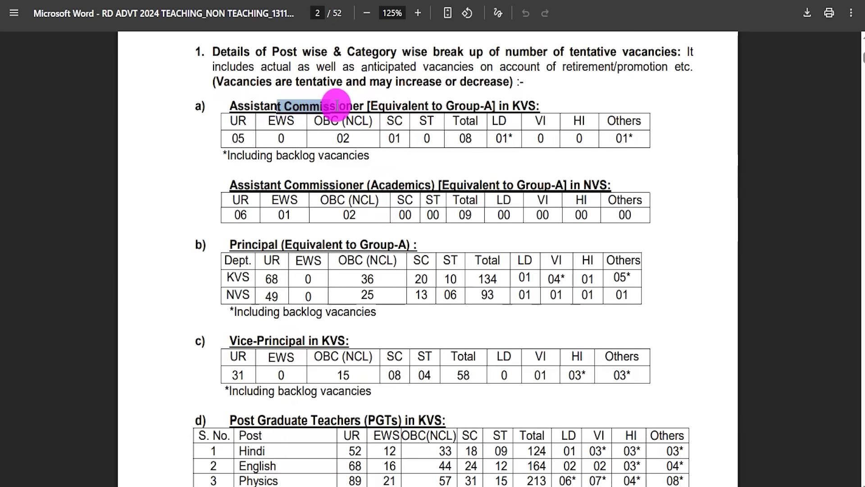
drag(335, 183, 365, 184)
drag(334, 244, 370, 246)
scroll(381, 254, down, 1)
scroll(381, 254, down, 3)
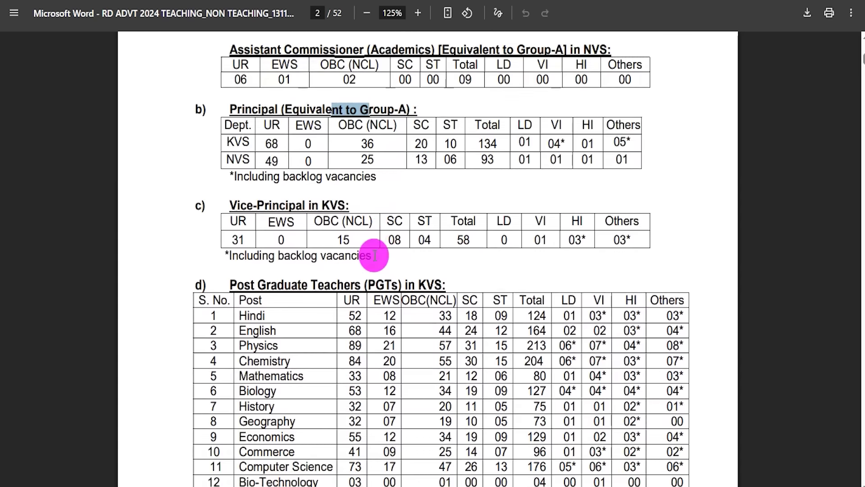
drag(323, 285, 356, 286)
Review the remaining vacancy tables and the Essential & Desirable Qualifications and Payscale section of the notification PDF
scroll(376, 271, down, 3)
scroll(378, 266, down, 10)
scroll(378, 267, down, 15)
scroll(376, 265, down, 7)
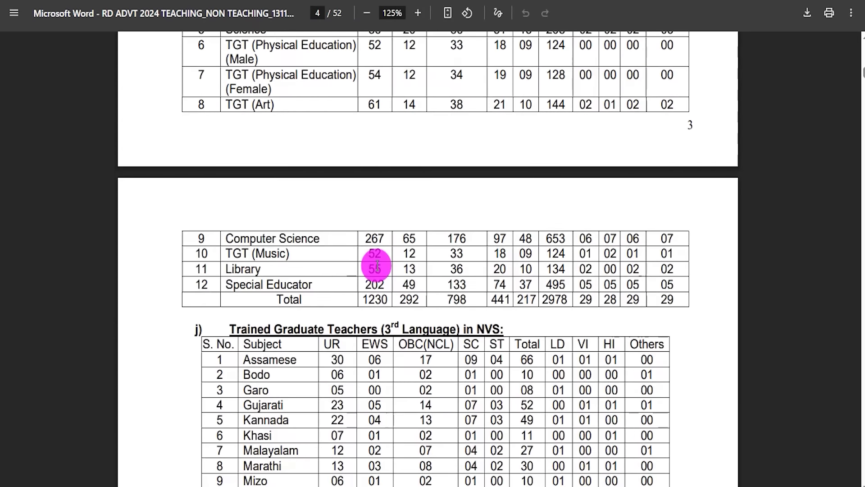
scroll(376, 265, down, 20)
scroll(376, 266, down, 20)
scroll(380, 265, down, 15)
drag(371, 117, 522, 131)
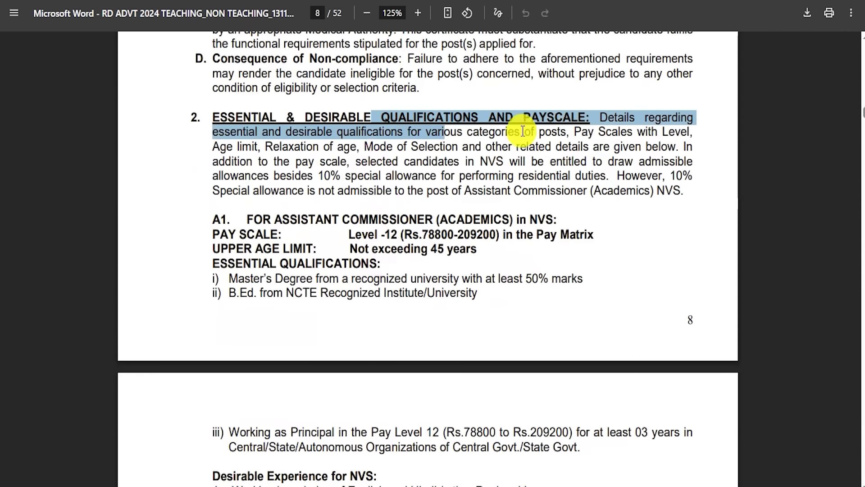
drag(393, 160, 445, 161)
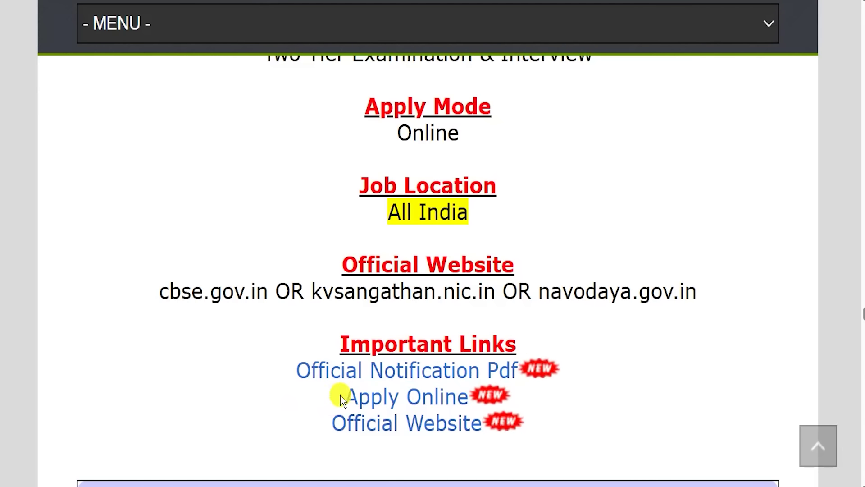
Open the Apply Online page from Important Links and bring its registration and login options into view
drag(338, 394, 468, 395)
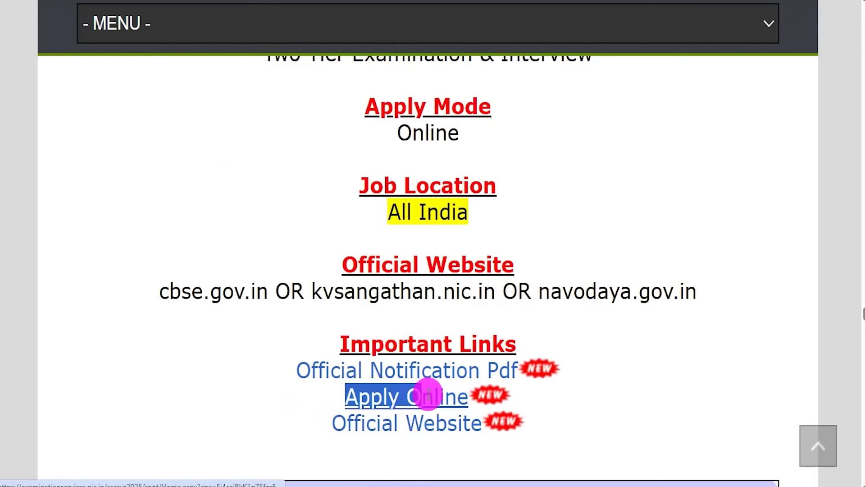
click(408, 405)
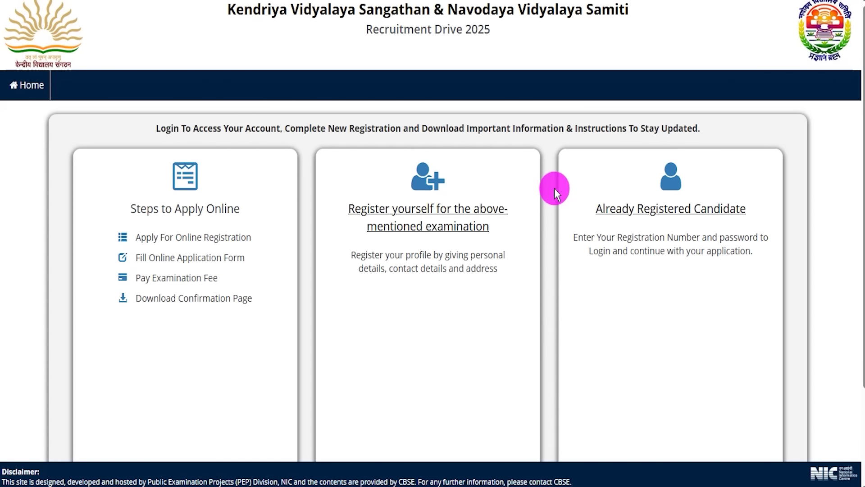
scroll(554, 188, down, 3)
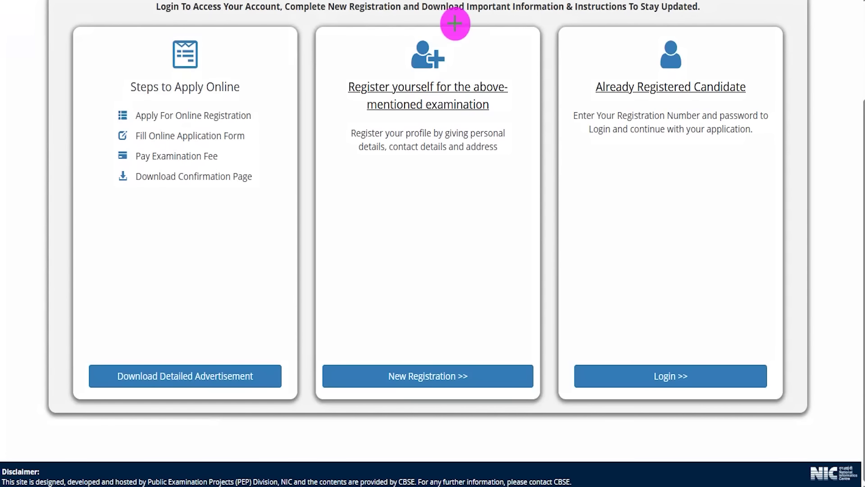
Open the login form for already registered candidates and examine its registration number, password and CAPTCHA fields
drag(764, 192, 676, 360)
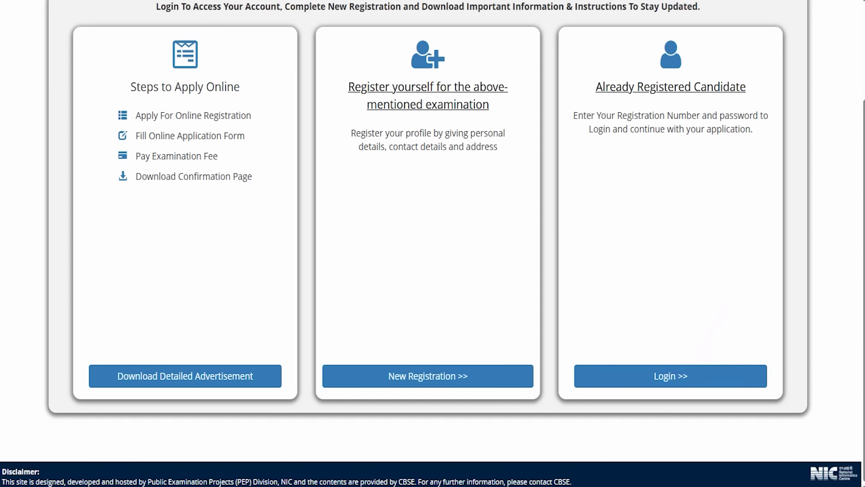
click(663, 377)
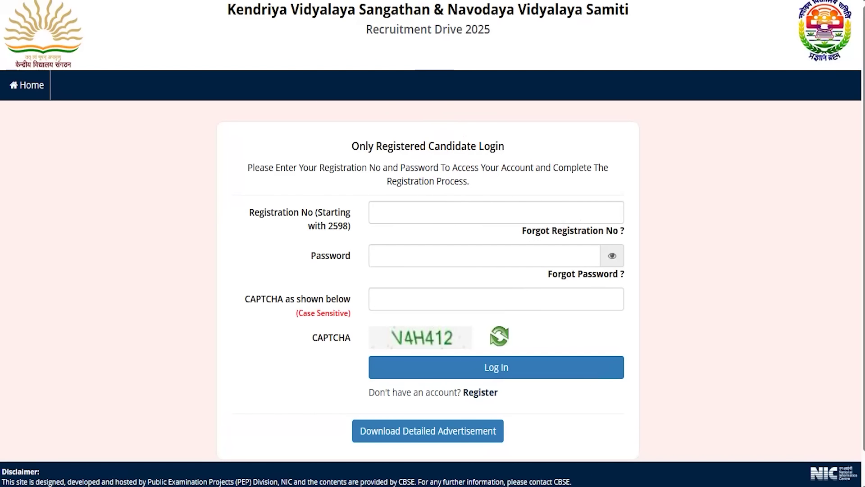
scroll(421, 139, down, 1)
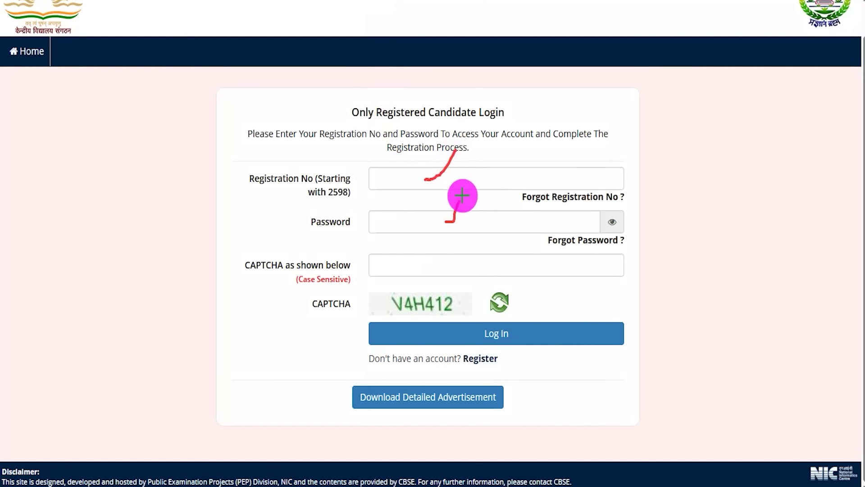
drag(457, 305, 502, 228)
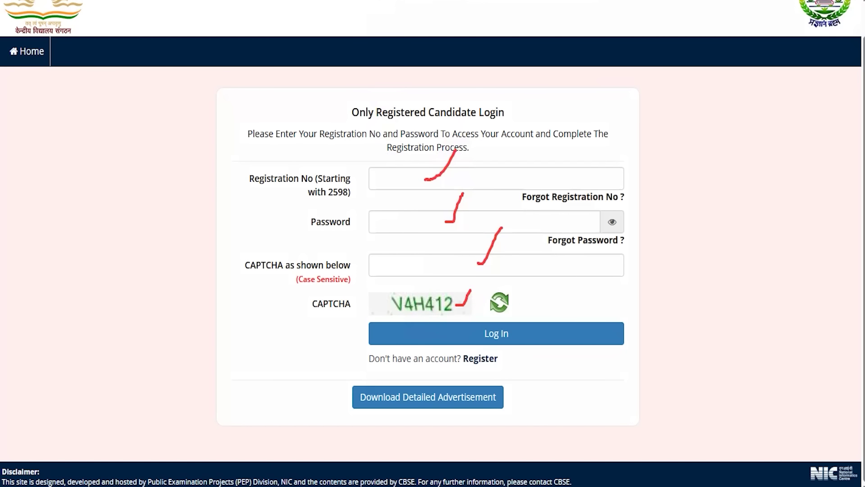
drag(795, 166, 624, 322)
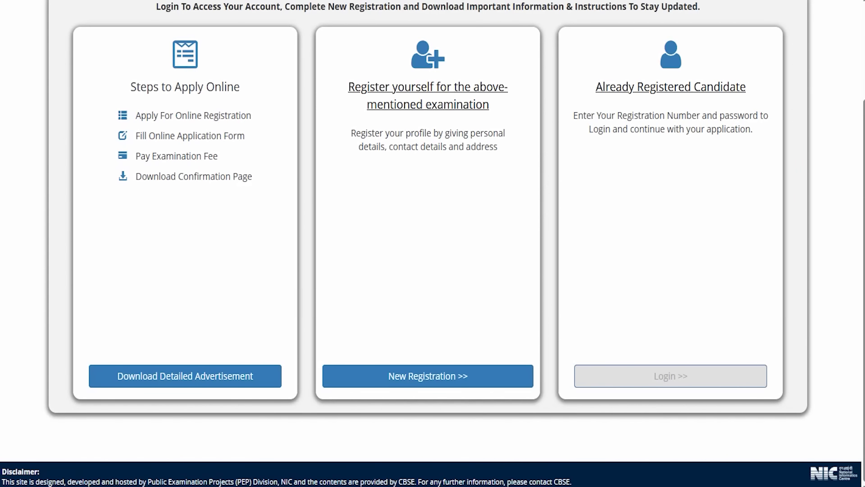
Start a new registration, consent to the declaration below the instructions and proceed to the registration form
mouse_move(303, 339)
mouse_down()
mouse_move(380, 350)
mouse_move(536, 402)
mouse_move(550, 419)
mouse_up()
key(Escape)
click(428, 367)
drag(241, 259, 421, 261)
scroll(455, 268, down, 20)
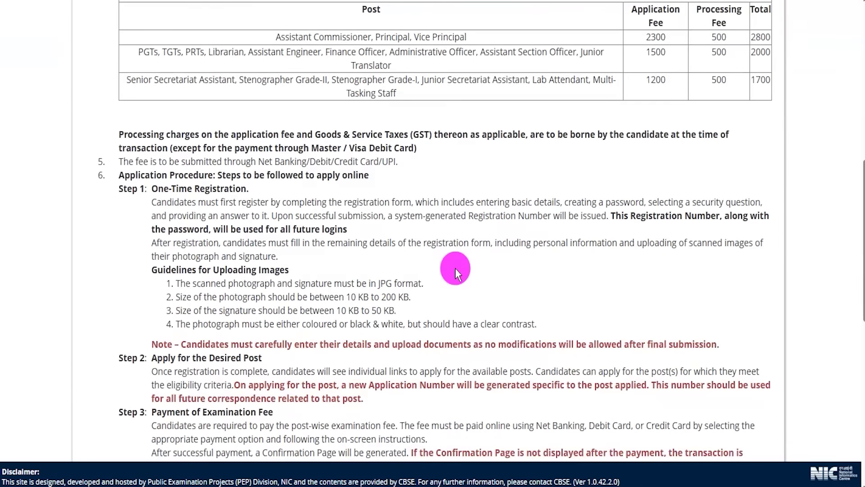
click(88, 351)
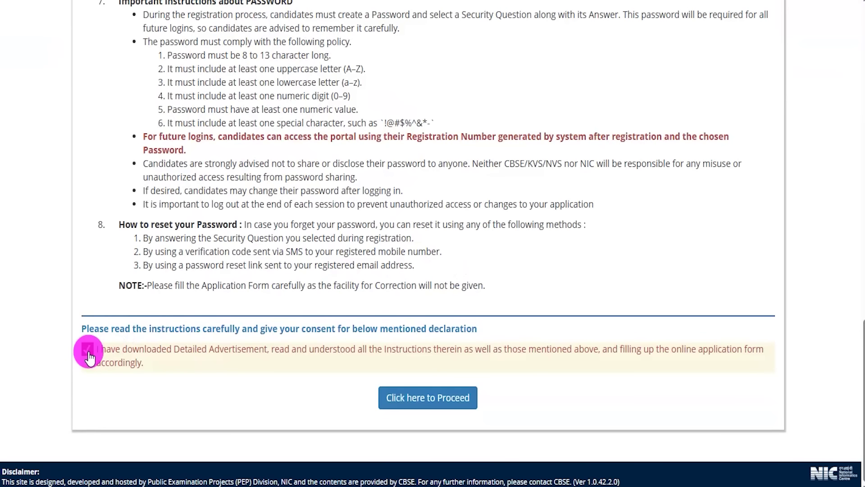
click(435, 401)
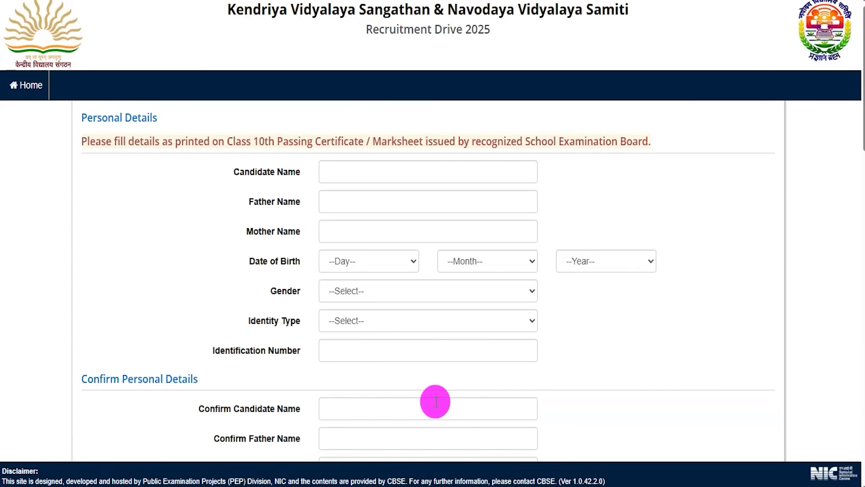
Examine the note about using Class 10th certificate details and the candidate, father and mother name fields
drag(101, 141, 604, 138)
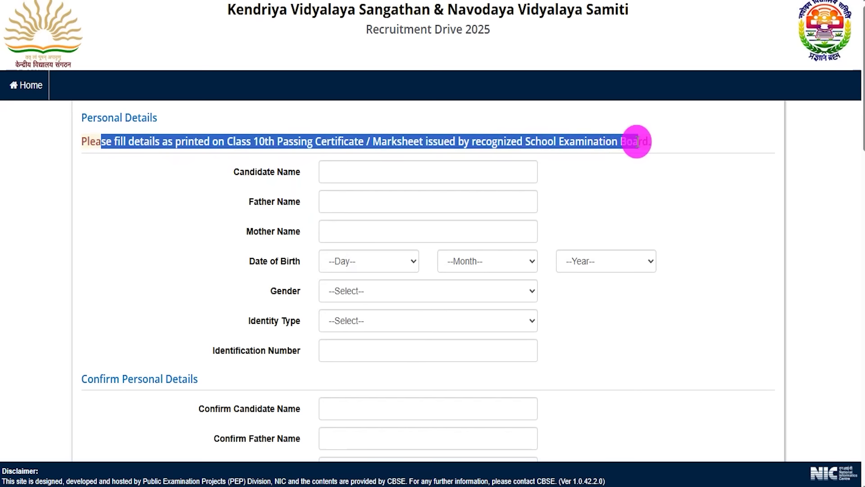
click(419, 7)
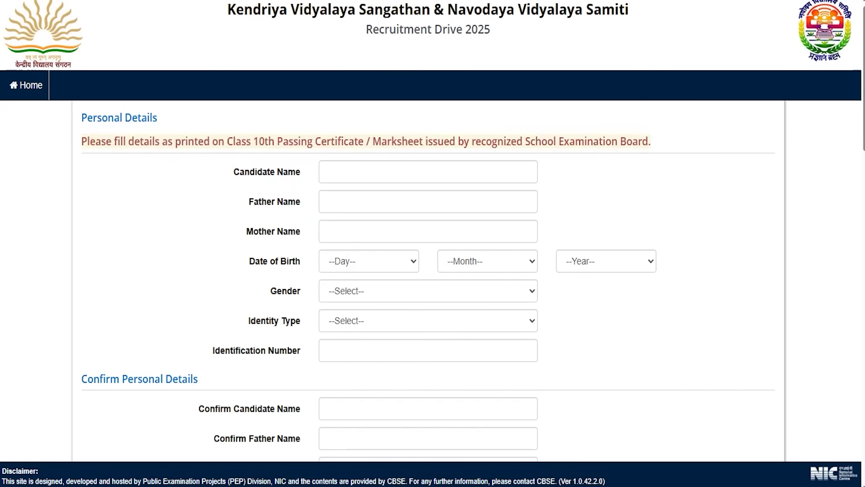
drag(376, 173, 403, 137)
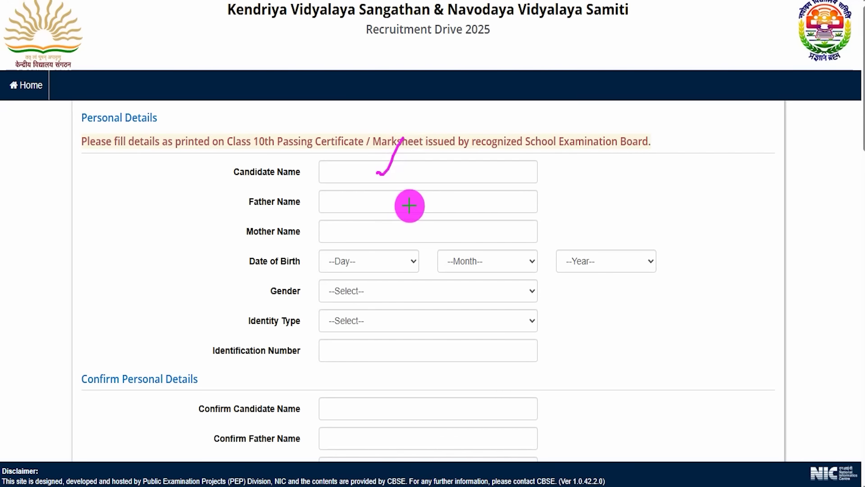
drag(358, 232, 376, 211)
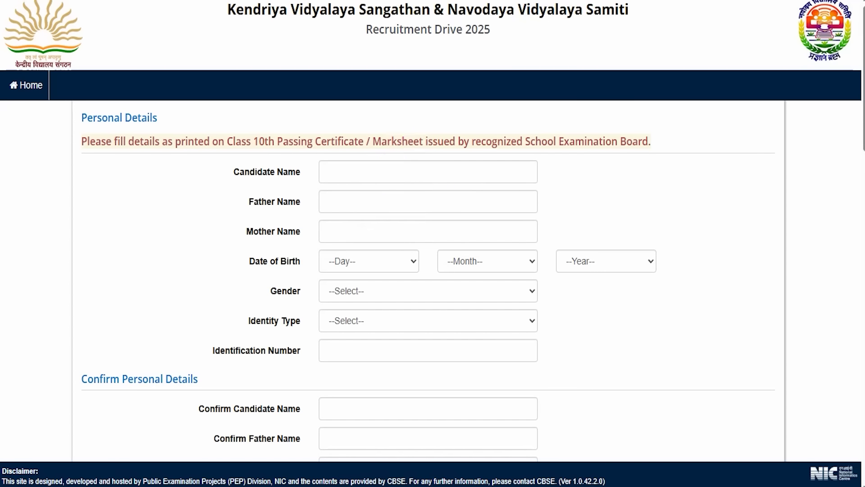
Check the day, month and year fields for the date of birth and set Gender to Male
click(351, 266)
click(446, 260)
click(563, 263)
click(532, 302)
click(470, 299)
click(375, 308)
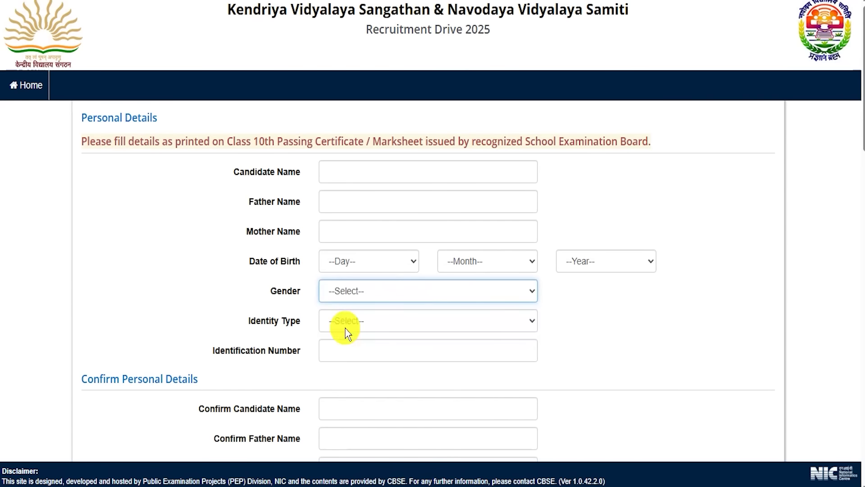
Choose PAN Card as the identity type and make the PAN number field ready for entry
click(354, 322)
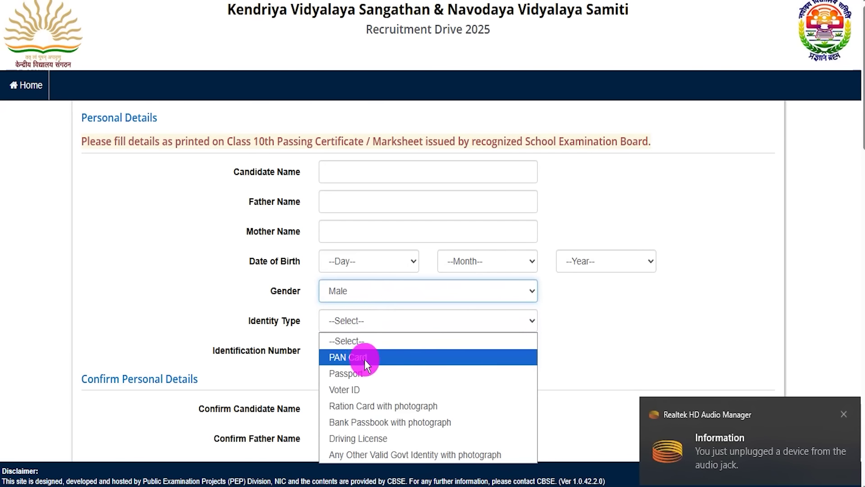
click(845, 415)
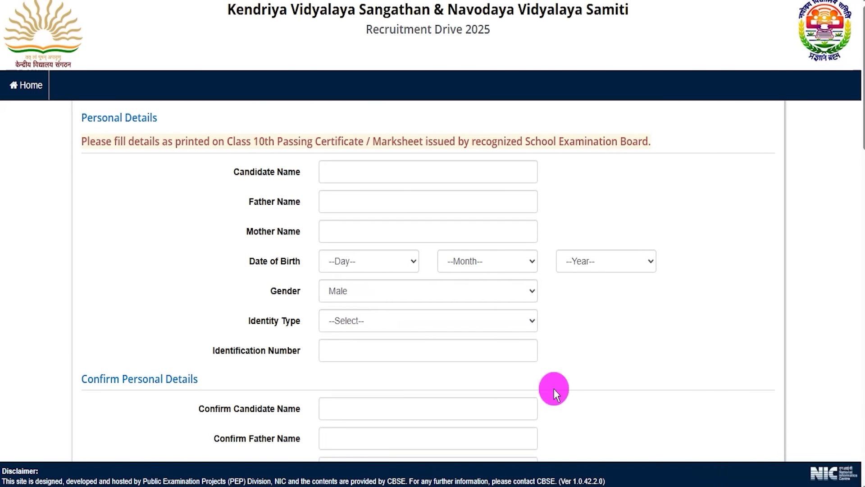
click(361, 332)
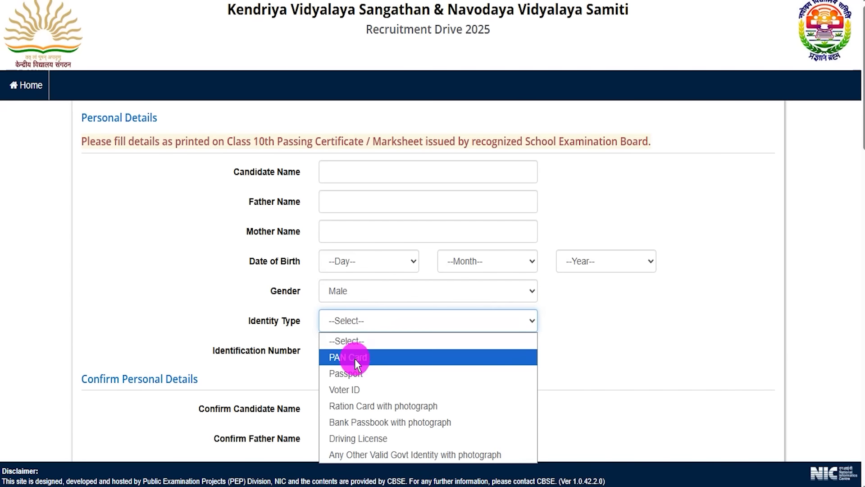
click(355, 358)
click(338, 350)
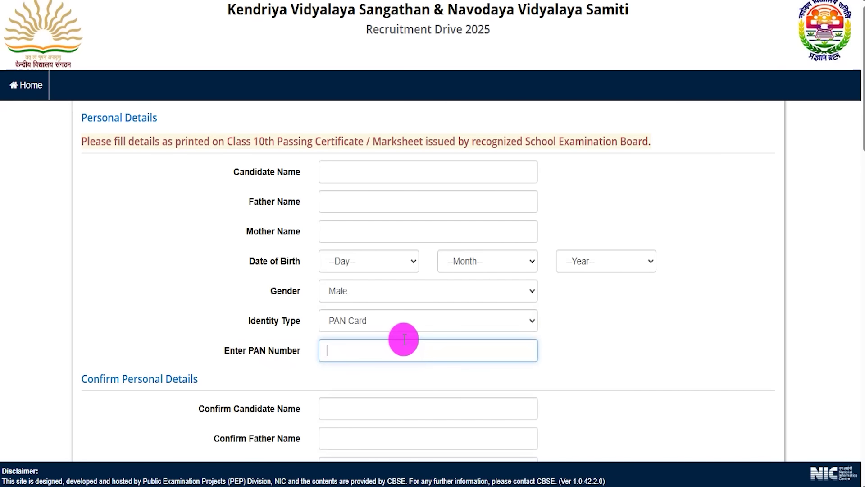
Examine the candidate, father and mother name fields in the Confirm Personal Details section
scroll(402, 339, down, 4)
scroll(342, 251, up, 2)
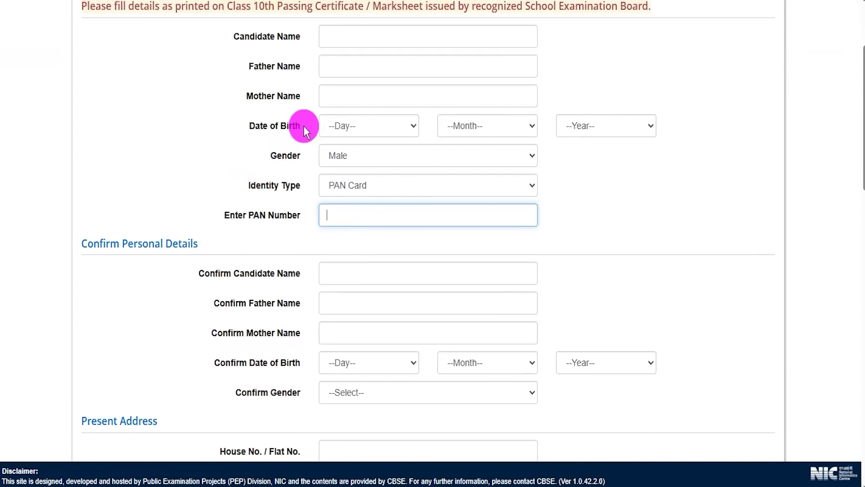
drag(210, 273, 244, 273)
scroll(364, 273, down, 2)
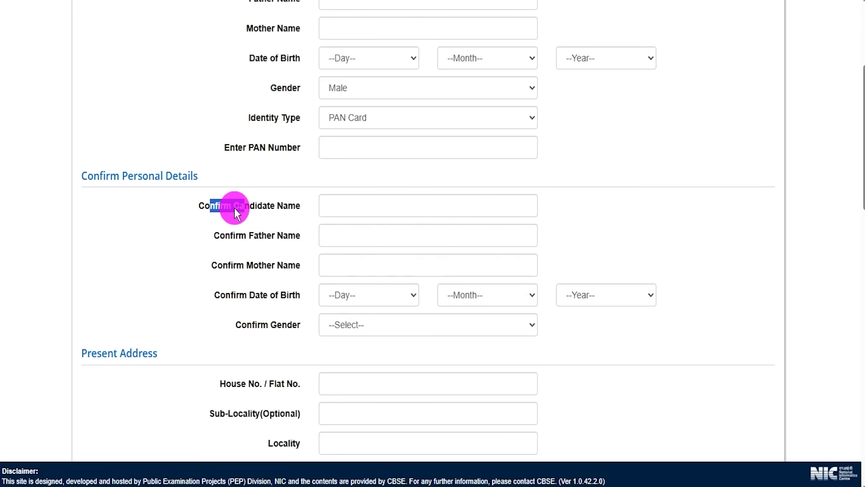
drag(210, 205, 257, 206)
click(359, 201)
drag(224, 235, 266, 235)
click(361, 236)
drag(215, 264, 303, 265)
click(344, 265)
Check the Confirm Date of Birth fields and set Confirm Gender to Male
click(379, 295)
click(486, 295)
click(596, 295)
click(267, 328)
click(349, 323)
click(345, 387)
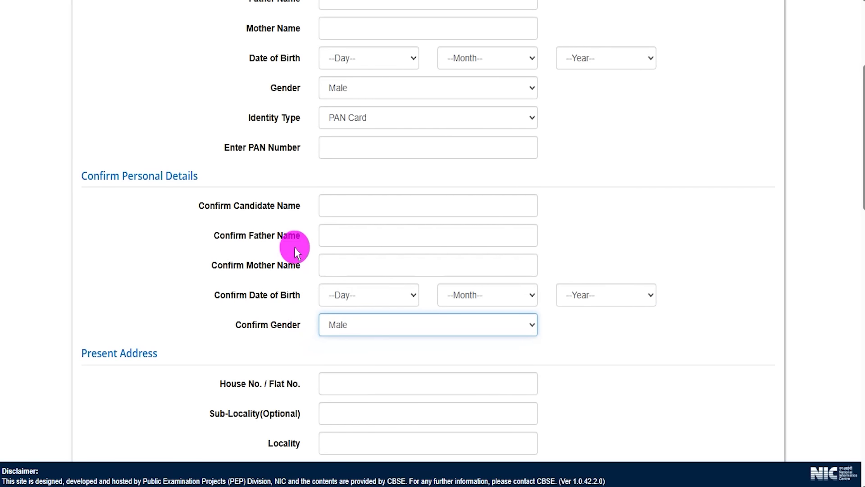
Examine the house number, locality, country, state and district fields of the Present Address section
scroll(294, 247, up, 3)
scroll(291, 318, down, 6)
scroll(296, 238, down, 3)
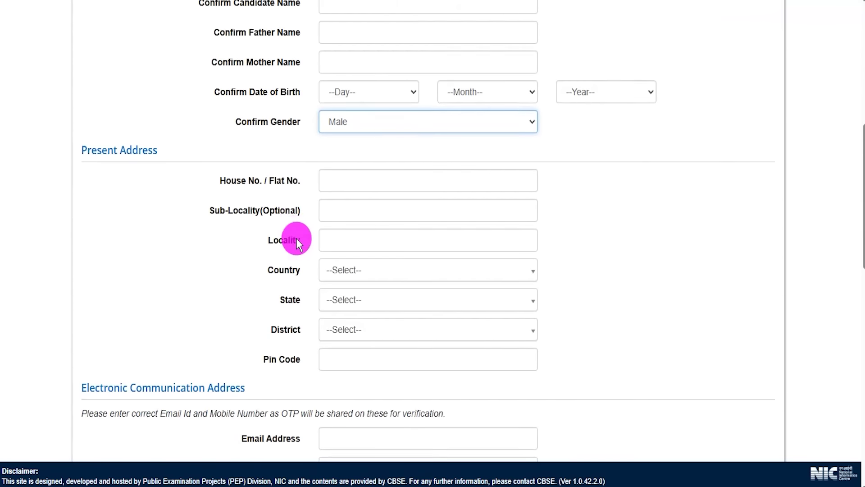
drag(132, 83, 109, 84)
click(328, 121)
click(338, 146)
click(349, 175)
Examine the email address, mobile number and landline fields of the Electronic Communication Address section
scroll(253, 257, down, 2)
drag(96, 250, 187, 257)
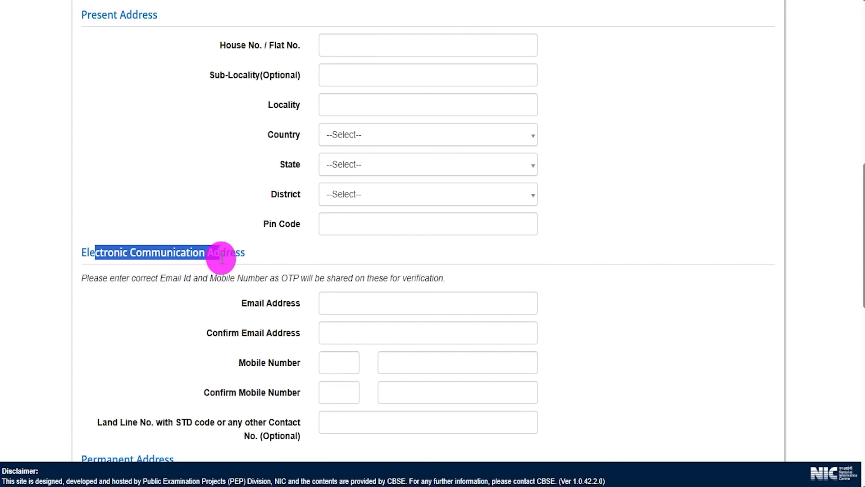
scroll(253, 266, down, 3)
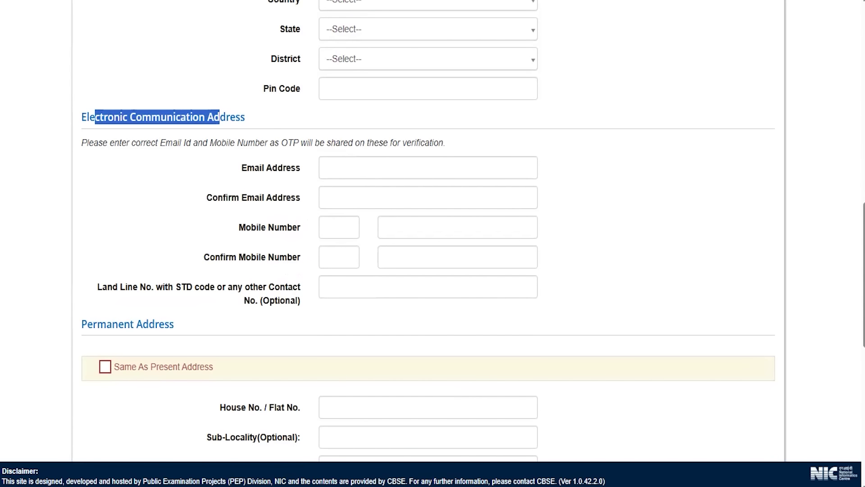
click(408, 177)
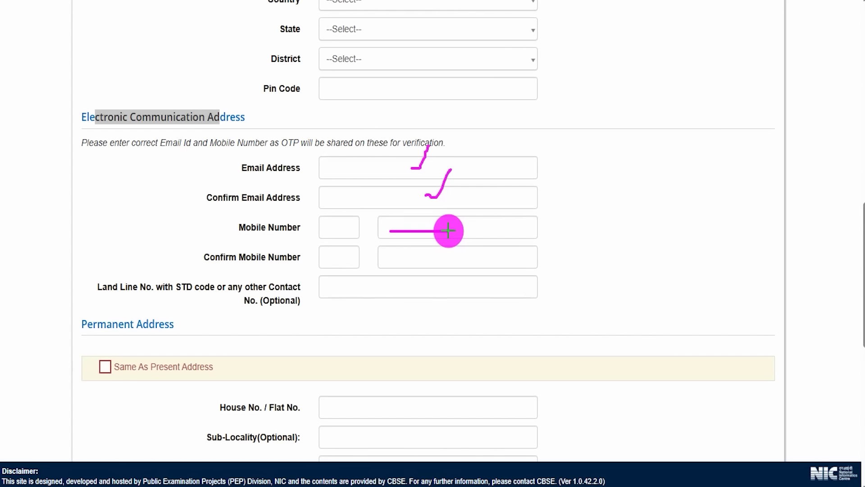
drag(404, 260, 470, 260)
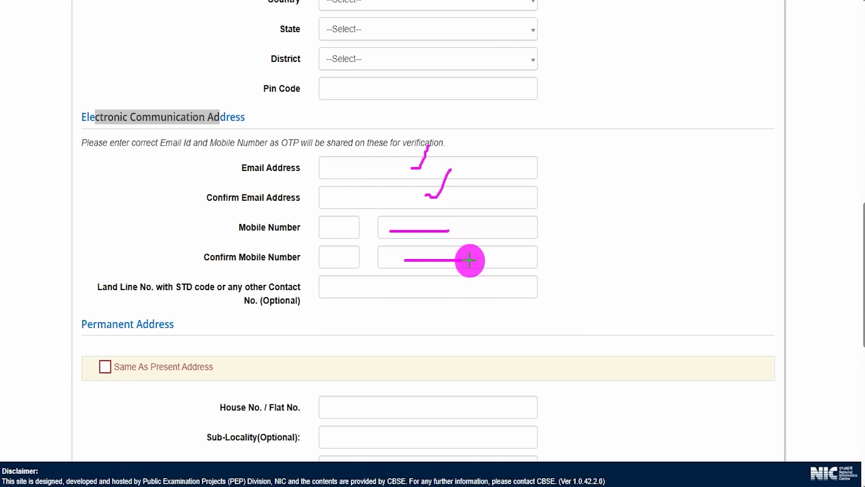
mouse_move(370, 292)
mouse_down()
mouse_move(450, 292)
mouse_move(480, 274)
mouse_up()
key(Escape)
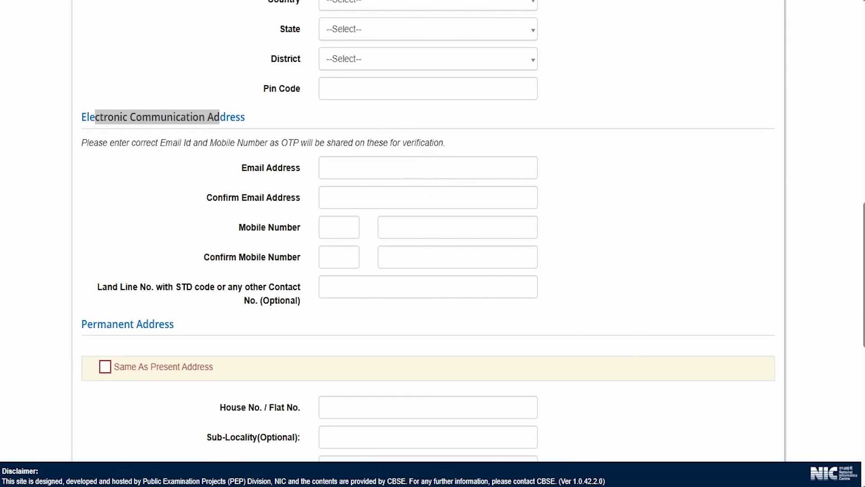
Compare the Permanent Address fields with the Present Address section and check the Same As Present Address option
scroll(171, 294, down, 3)
click(337, 280)
key(Tab)
key(Tab)
scroll(365, 400, down, 3)
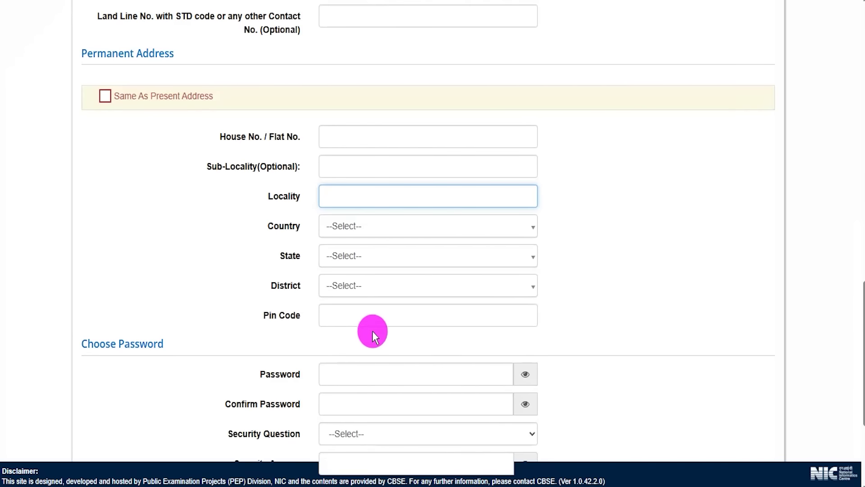
scroll(374, 289, up, 6)
drag(117, 324, 165, 327)
scroll(222, 324, up, 3)
click(126, 19)
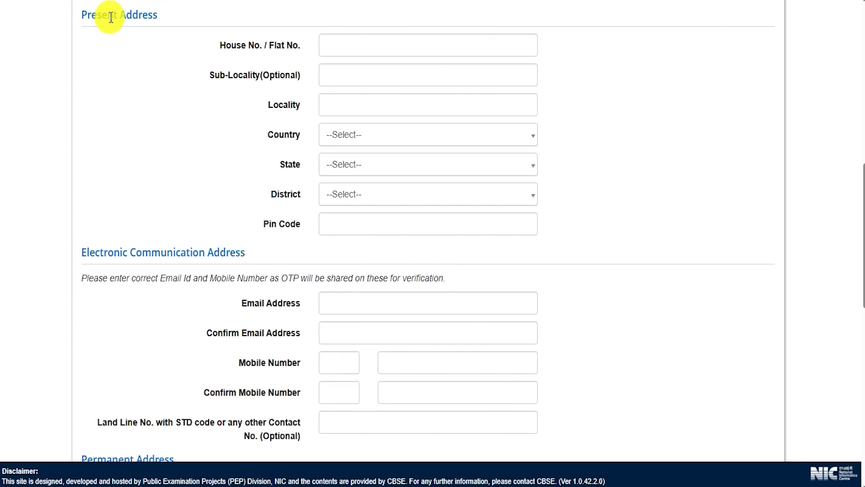
scroll(243, 338, down, 5)
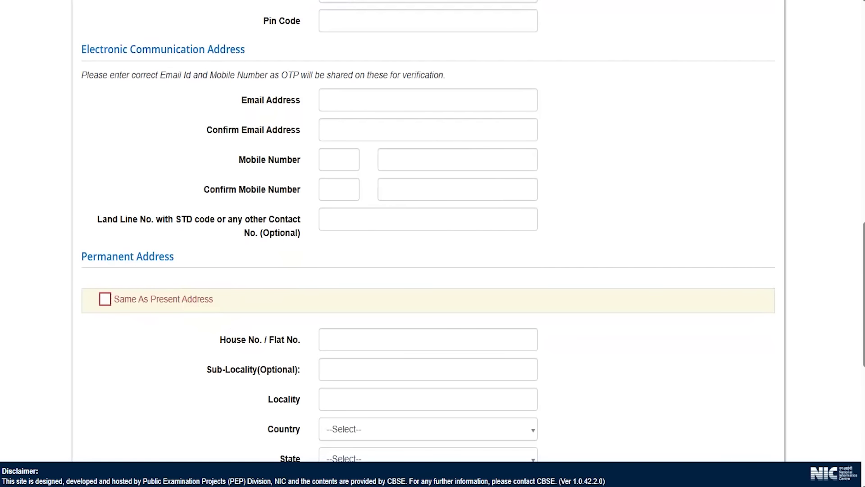
mouse_move(106, 301)
mouse_down()
mouse_move(129, 270)
mouse_move(142, 270)
mouse_up()
Open the password rules in the Choose Password section and read the length, letter case, numeric and special character requirements
scroll(328, 264, down, 6)
drag(105, 276, 255, 305)
scroll(255, 304, down, 3)
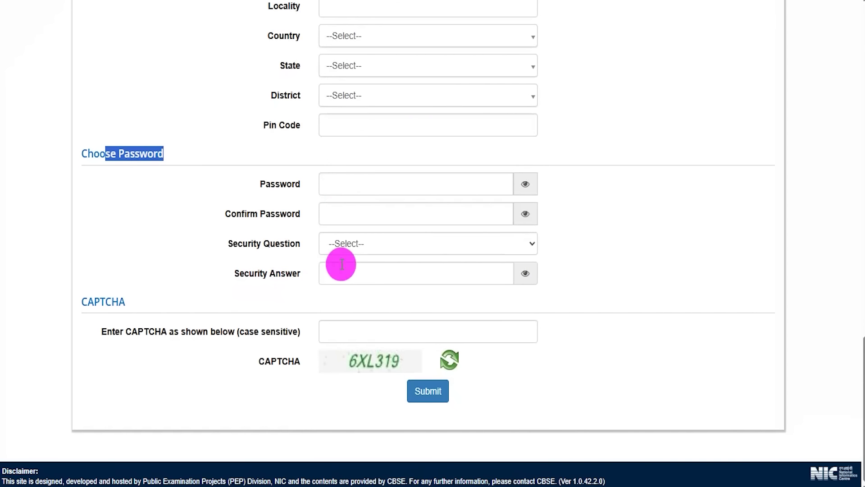
click(366, 186)
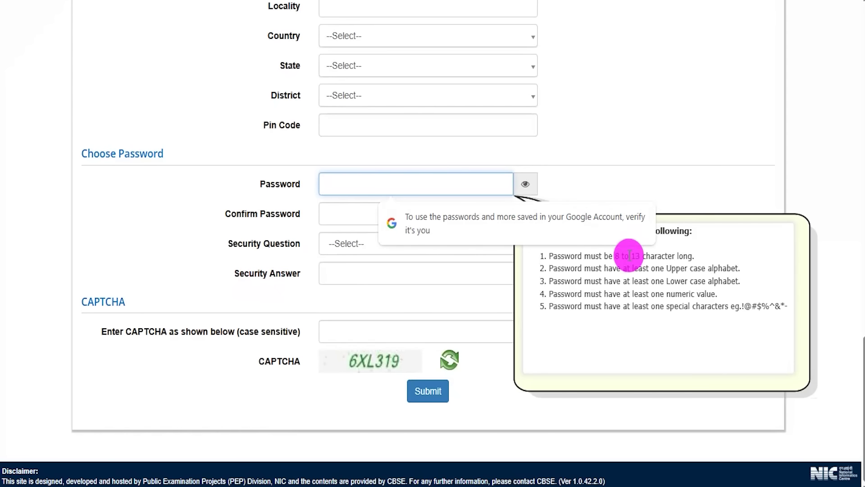
drag(615, 255, 687, 255)
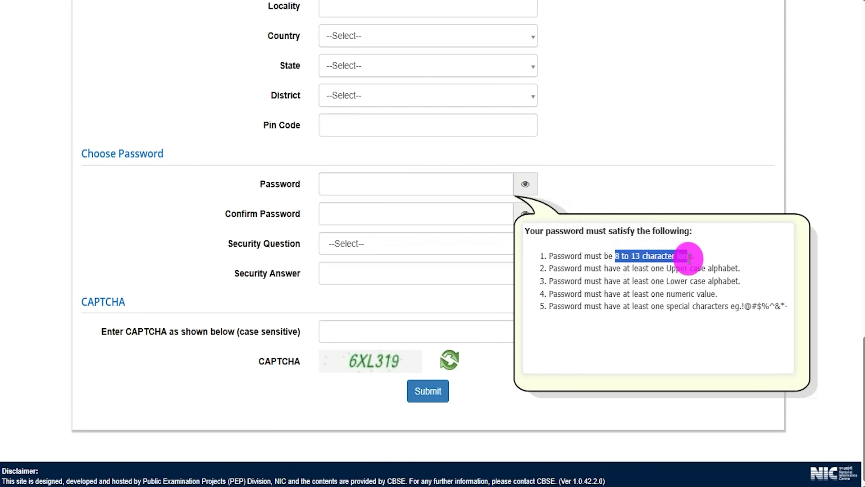
drag(669, 266, 698, 280)
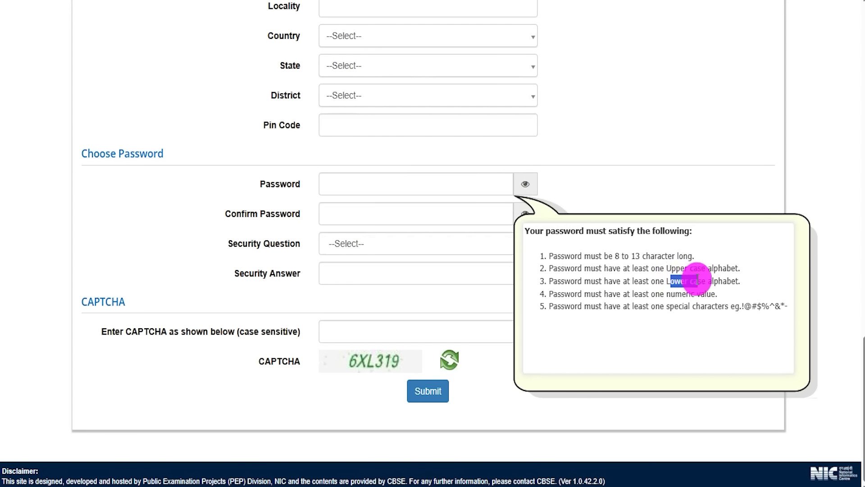
drag(652, 293, 677, 291)
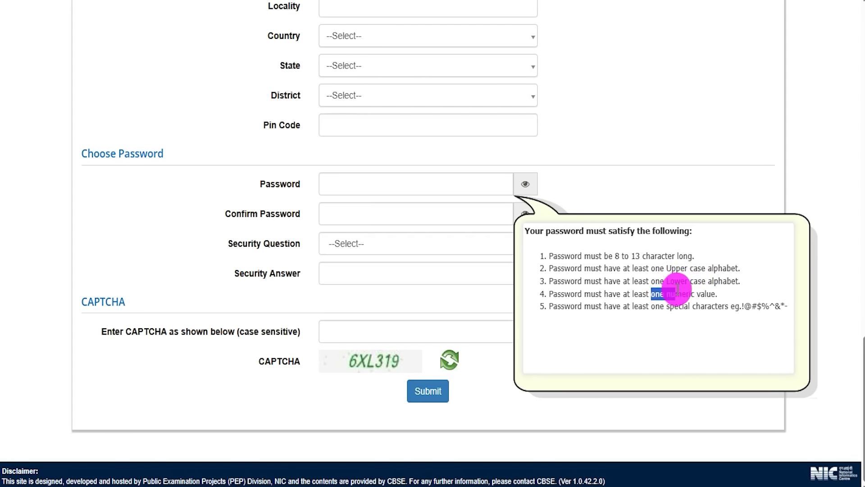
click(739, 307)
drag(740, 308, 776, 307)
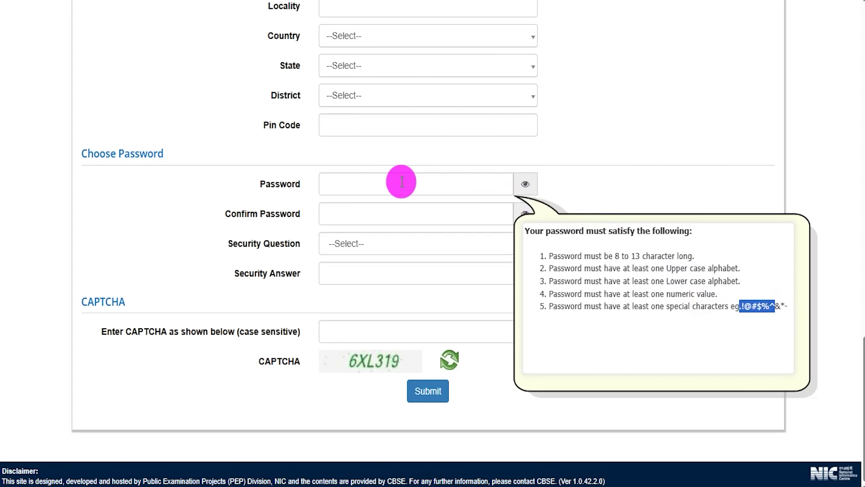
Select "What is the name of your first school?" as the security question and check the password, answer and CAPTCHA fields
click(375, 182)
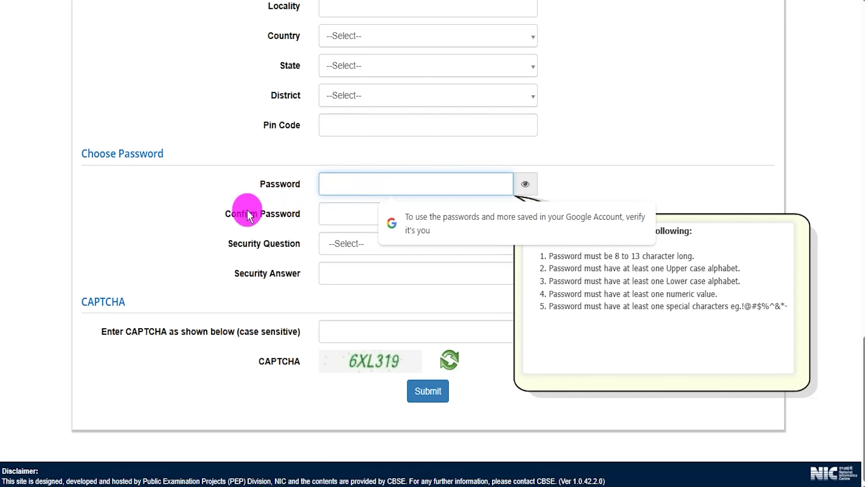
drag(248, 212, 347, 212)
click(356, 213)
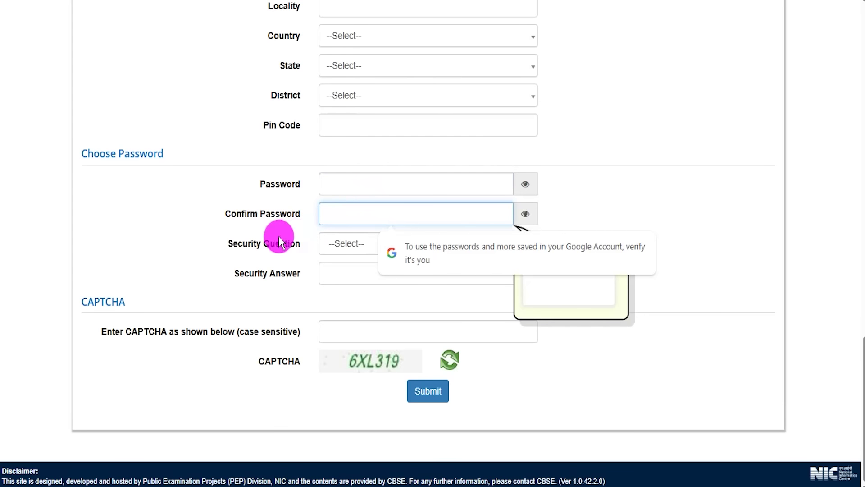
drag(238, 243, 332, 245)
click(358, 243)
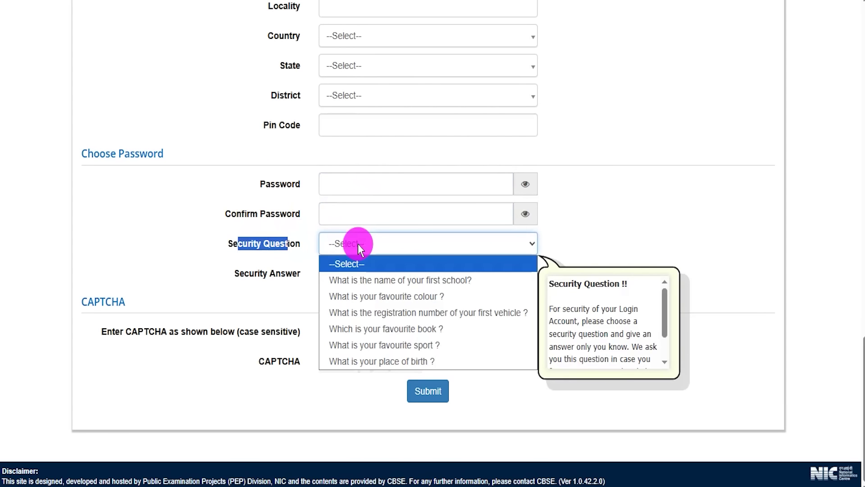
click(370, 276)
click(354, 273)
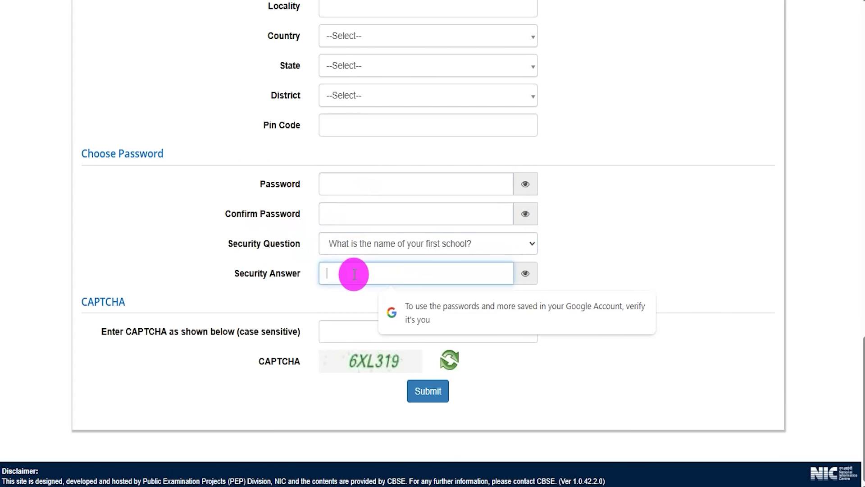
drag(155, 331, 215, 332)
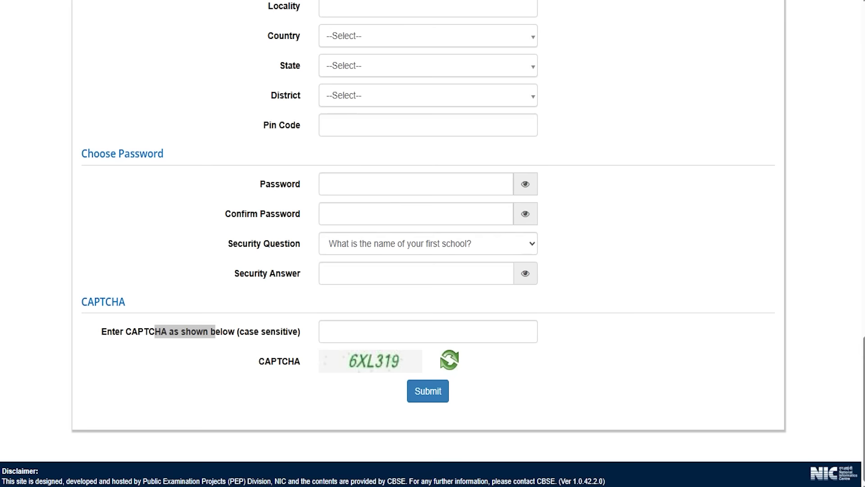
Mark the CAPTCHA entry field and code with pen ticks and draw an arrow to the registration form's Submit option
key(ctrl+2)
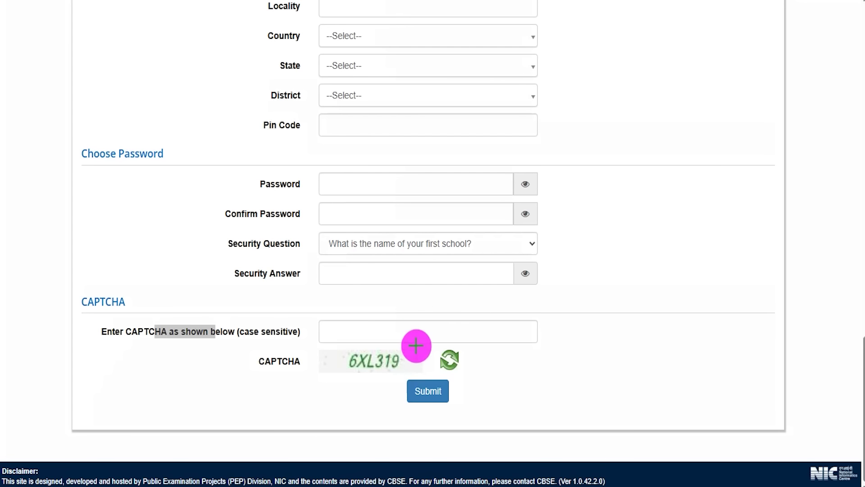
mouse_move(409, 359)
mouse_down()
mouse_move(422, 340)
mouse_move(422, 301)
mouse_up()
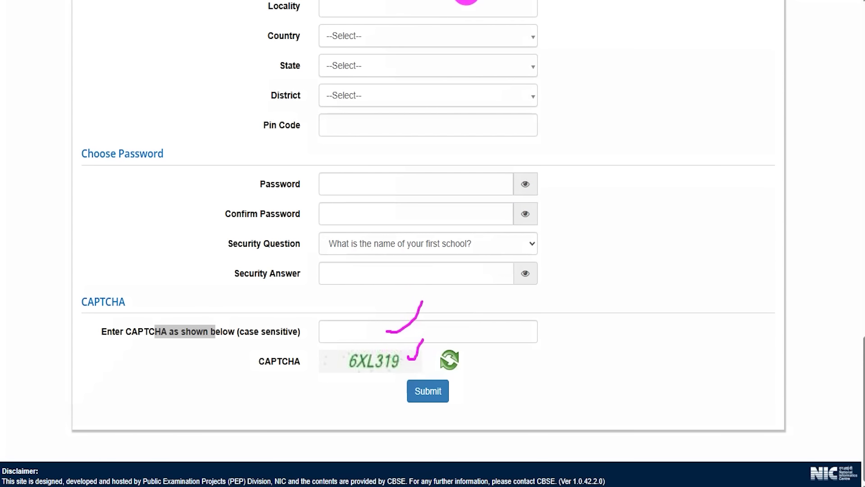
drag(669, 373, 481, 393)
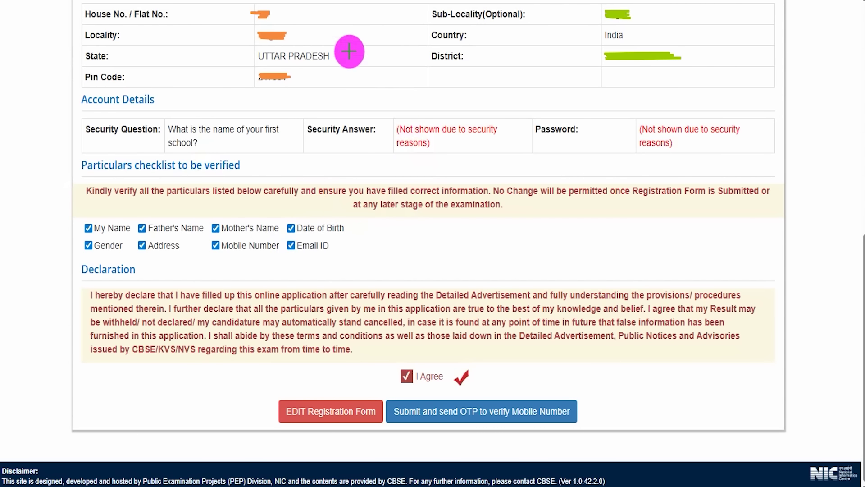
Tick off the permanent address details on the review page with pen marks, covering locality, state, sub-locality and pin code
drag(338, 31, 360, 12)
drag(367, 50, 415, 27)
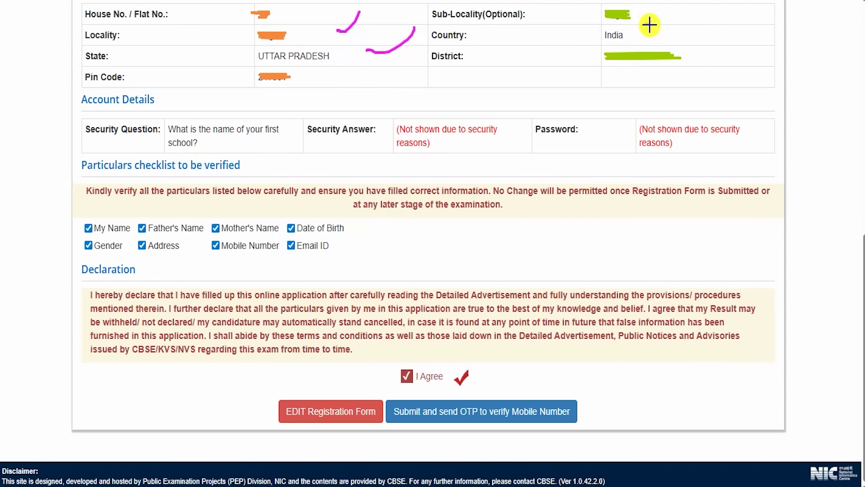
drag(646, 24, 663, 16)
drag(430, 87, 453, 73)
drag(592, 88, 613, 75)
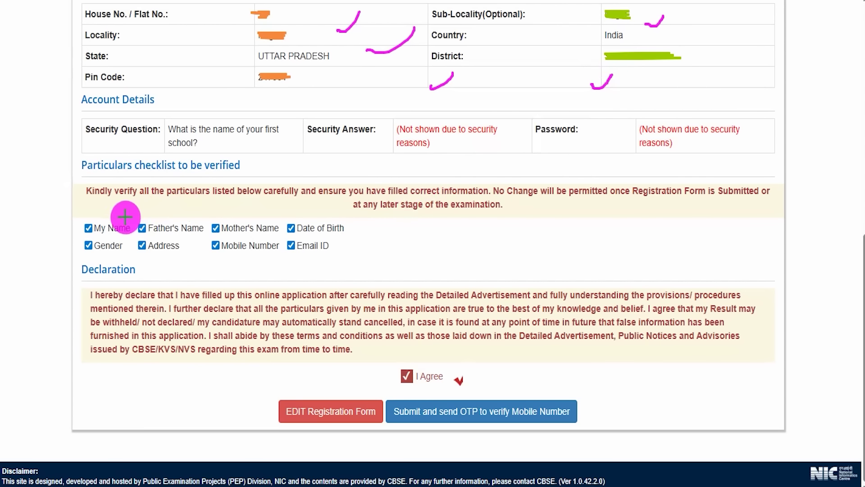
Tick off the particulars checklist with pen marks, from name, parents' names and date of birth to gender, address, mobile number and email ID
mouse_move(93, 225)
mouse_down()
mouse_move(114, 199)
mouse_move(171, 203)
mouse_up()
drag(220, 216, 255, 189)
drag(298, 214, 314, 200)
drag(330, 248, 342, 235)
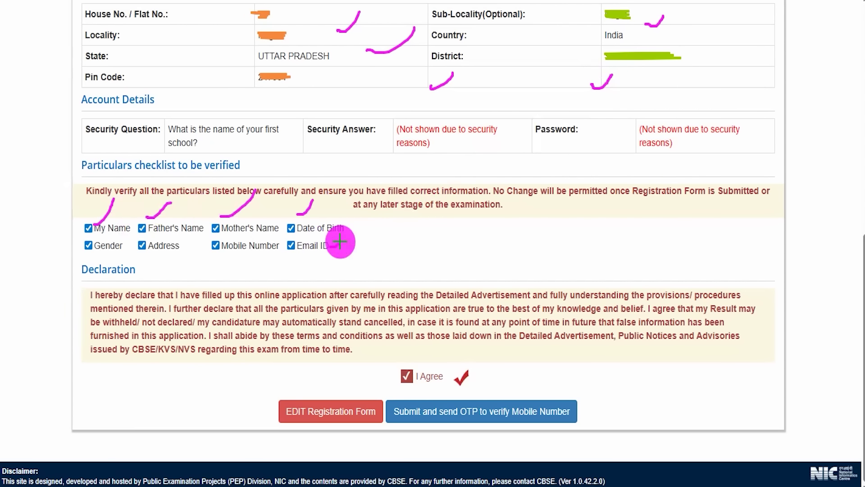
drag(239, 253, 251, 241)
mouse_move(155, 251)
mouse_down()
mouse_move(171, 245)
mouse_move(139, 236)
mouse_up()
Mark the declaration, agreement and edit option, and submit the reviewed form to send the mobile verification OTP
drag(131, 298, 170, 270)
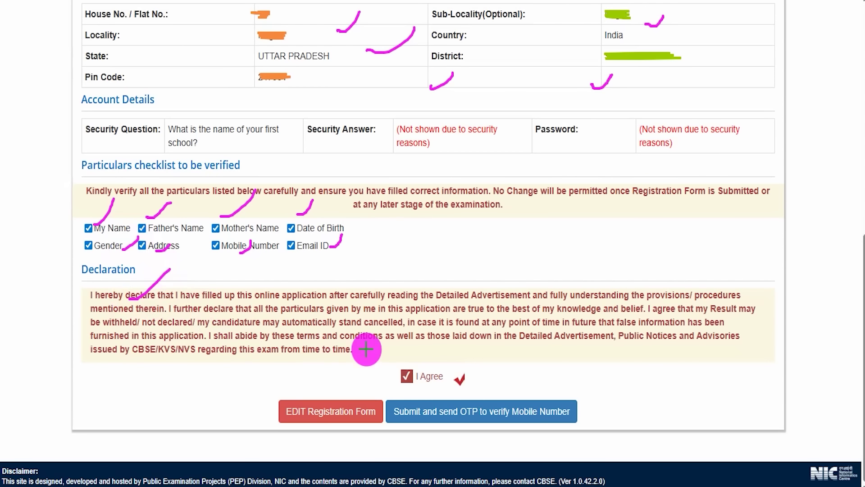
drag(412, 363, 433, 321)
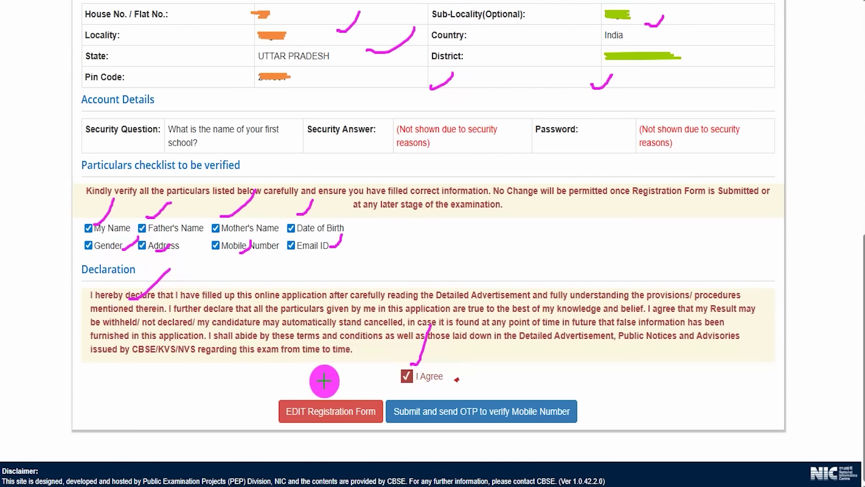
drag(115, 397, 271, 413)
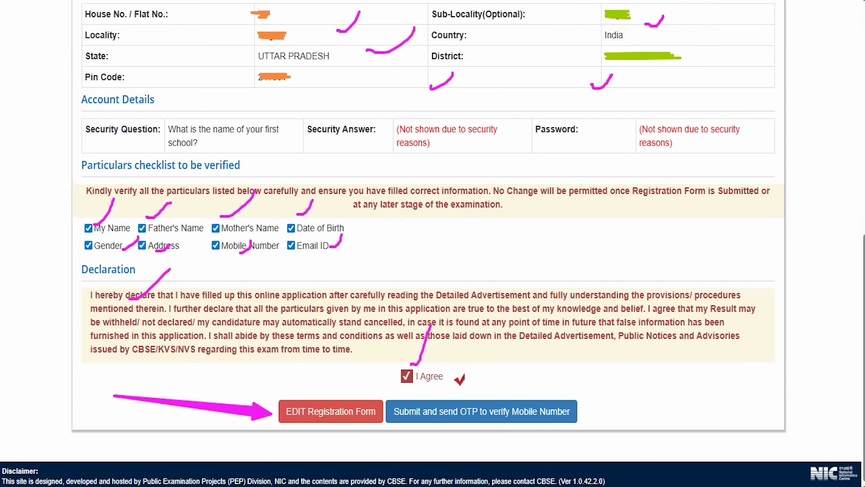
drag(827, 379, 580, 410)
click(572, 411)
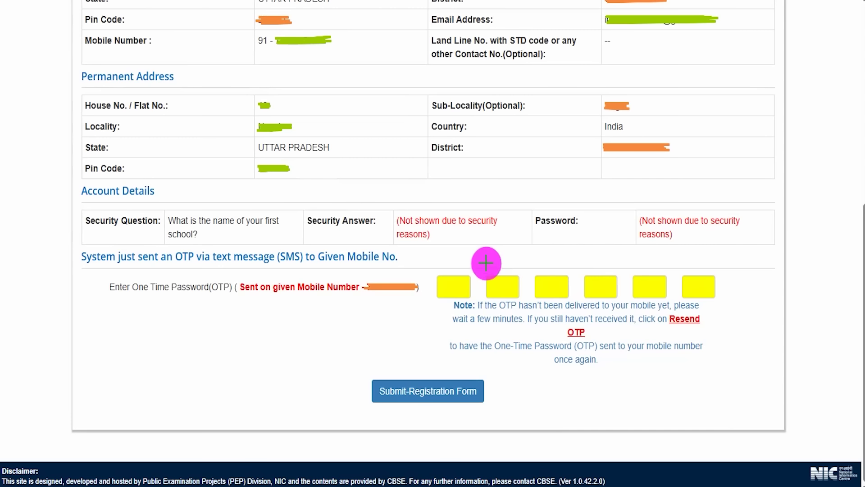
Mark the six one-time password boxes and point an arrow at the final registration form submission
drag(452, 283, 705, 286)
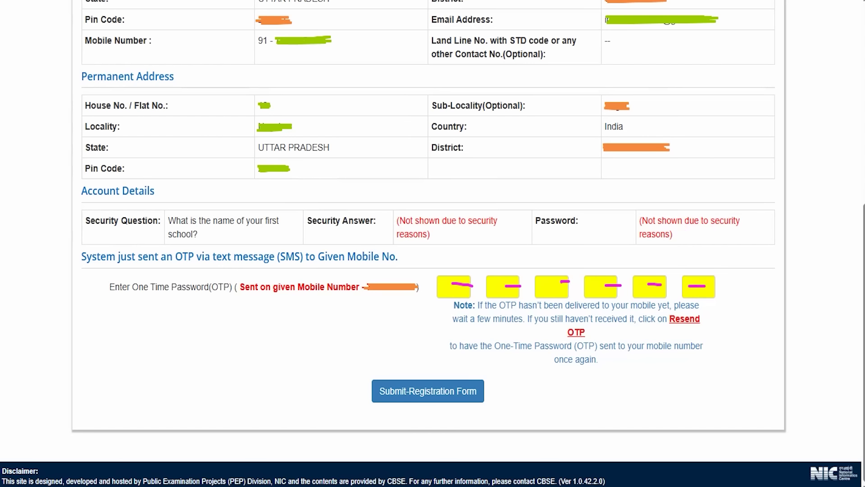
drag(217, 329, 336, 380)
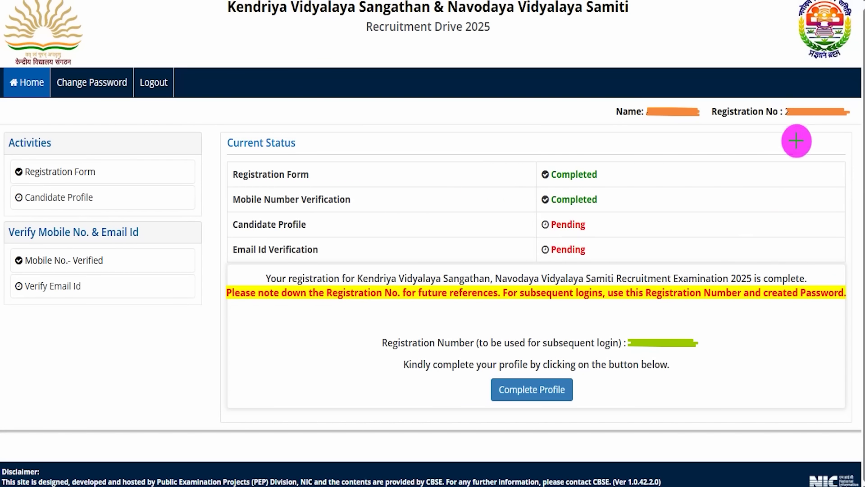
Mark the registration number and the Verify Email Id entry on the status page, and proceed to Complete Profile
drag(790, 125, 819, 90)
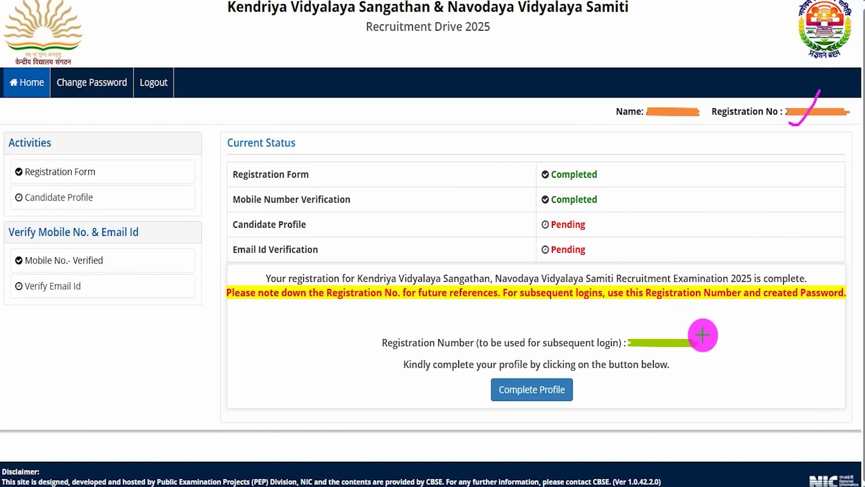
drag(703, 339, 723, 302)
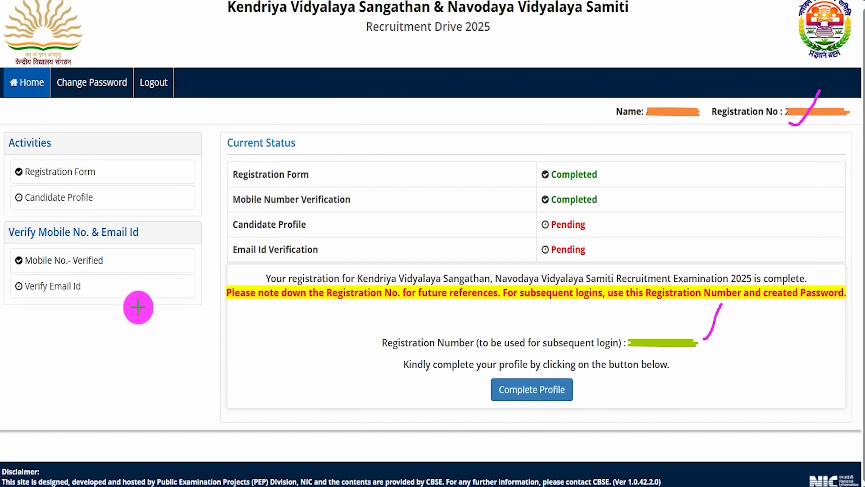
mouse_move(86, 276)
mouse_down()
mouse_move(9, 274)
mouse_move(16, 305)
mouse_move(42, 312)
mouse_move(85, 276)
mouse_up()
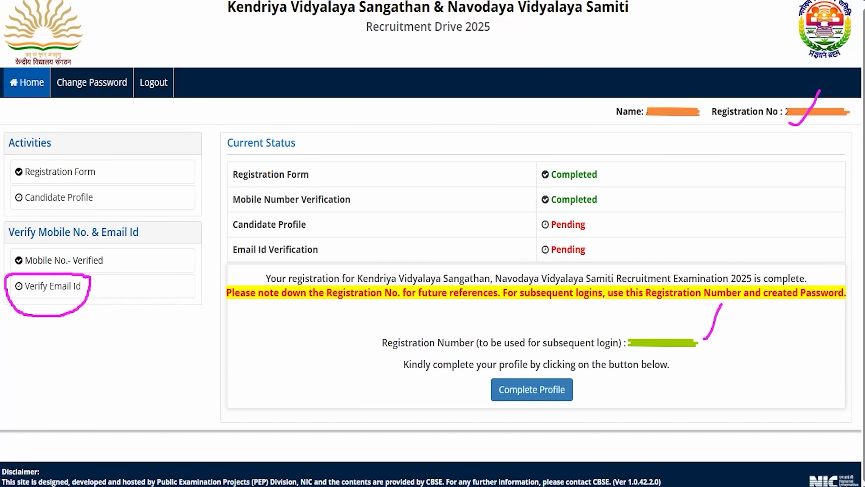
drag(465, 367, 586, 393)
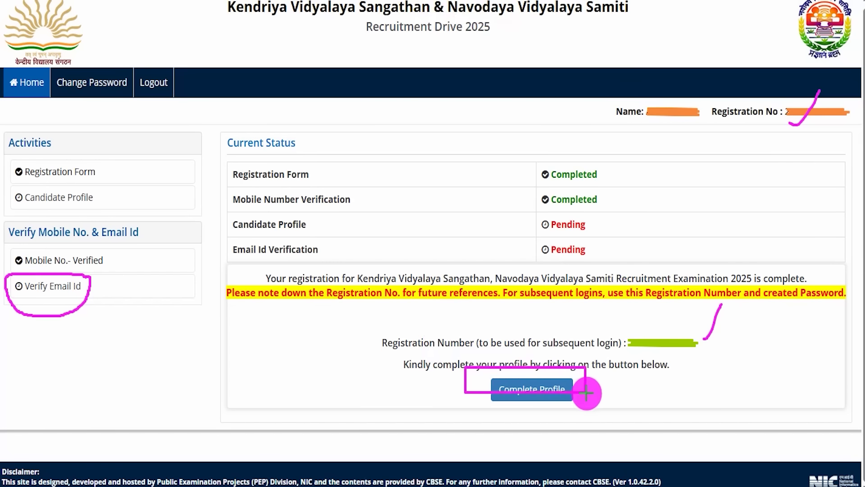
click(565, 387)
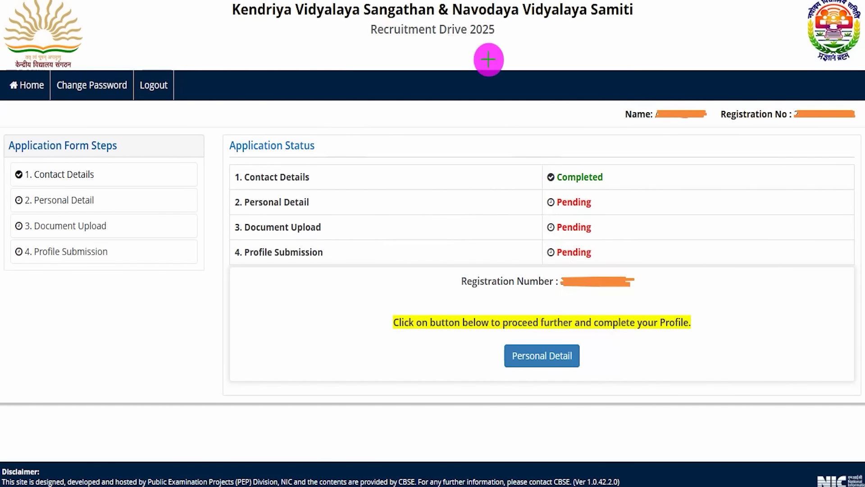
Mark the contact details and document upload stages under Application Status and point an arrow at Personal Detail
drag(455, 172, 491, 131)
drag(473, 230, 522, 134)
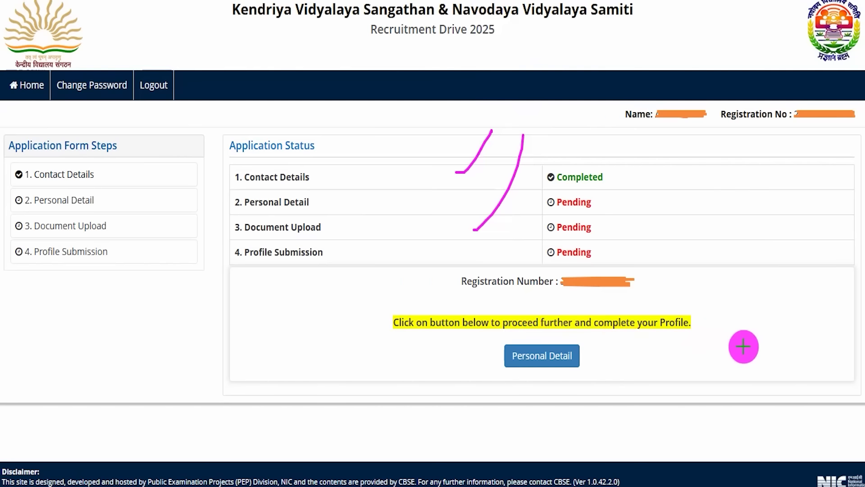
drag(776, 347, 632, 347)
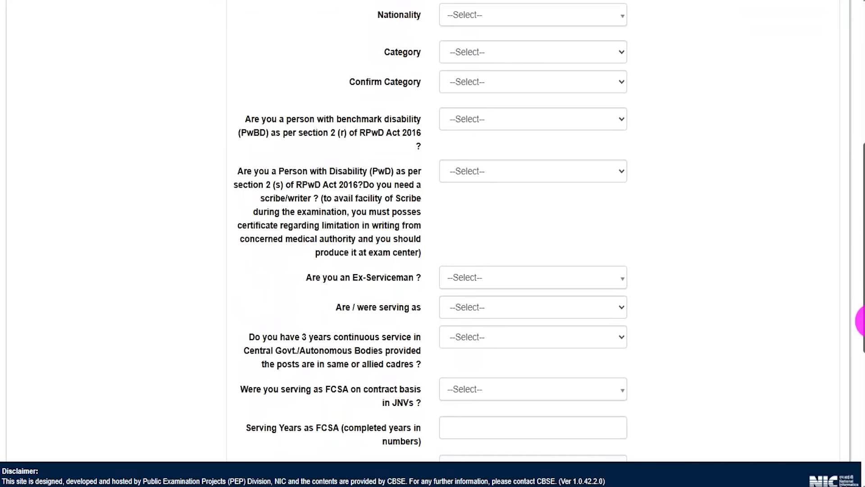
Set the nationality to Indian and both Category and Confirm Category to ST
scroll(858, 322, down, 1)
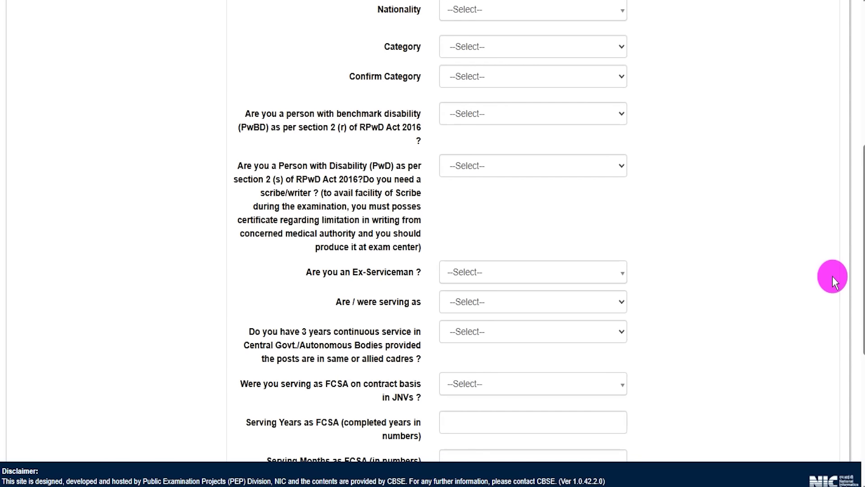
click(515, 15)
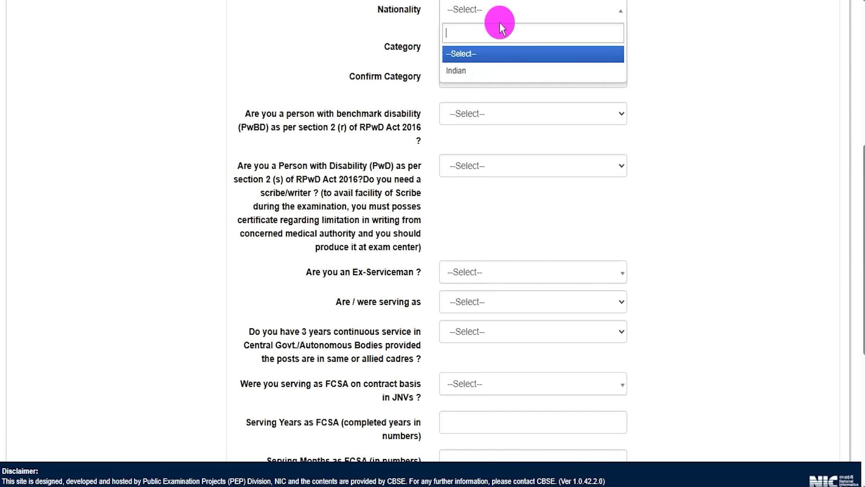
click(463, 70)
click(477, 52)
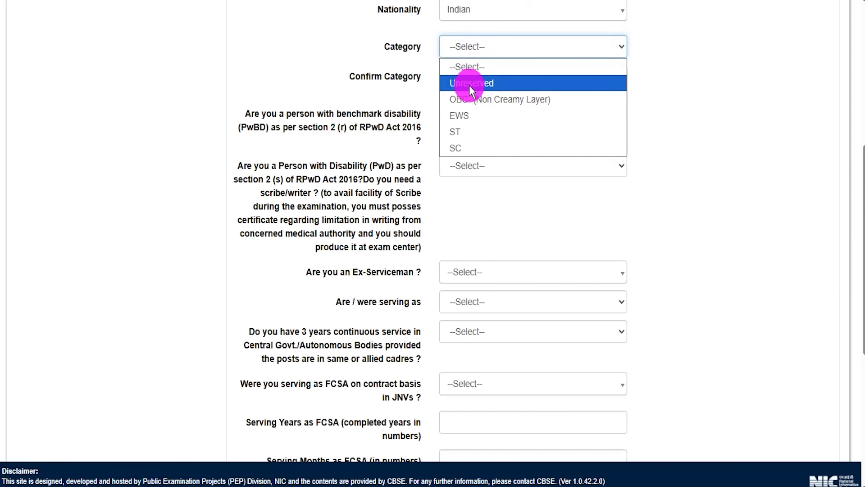
click(461, 130)
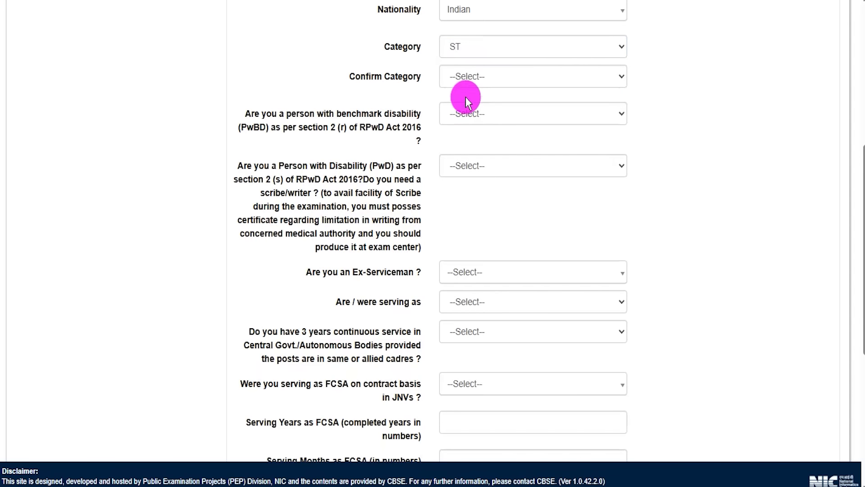
click(472, 77)
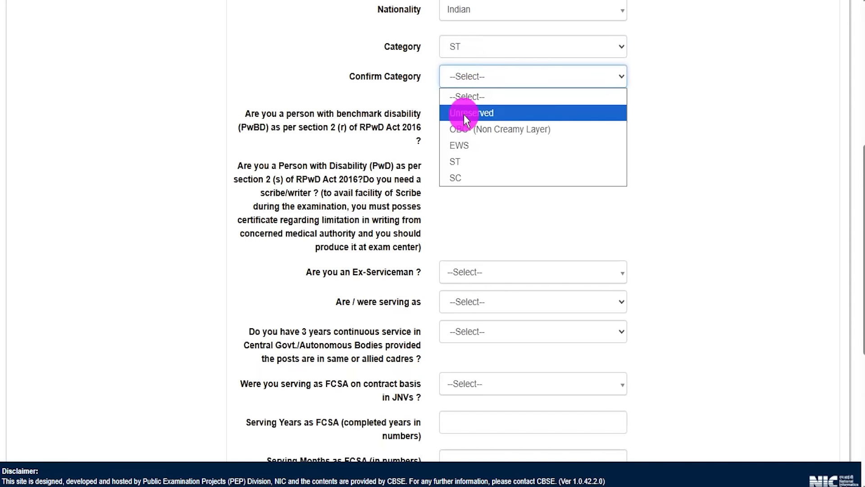
click(457, 161)
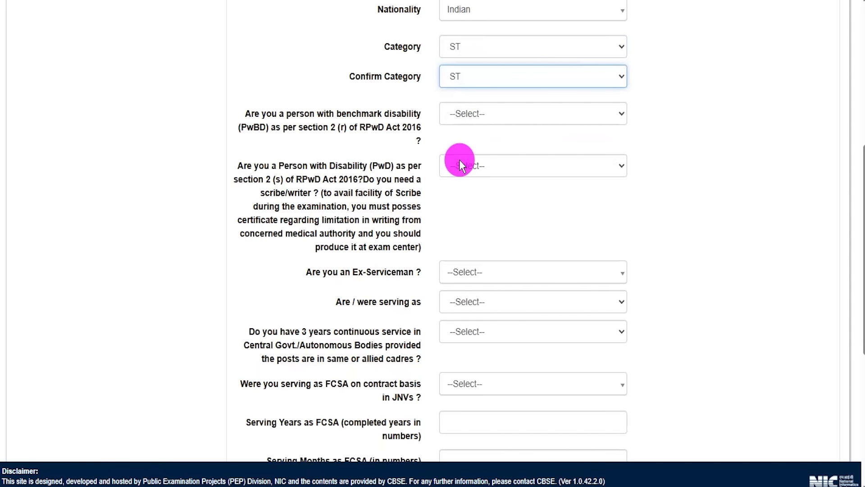
Answer Yes to the benchmark disability question and choose Hearing Impairments with the D - Deaf subcategory
drag(306, 115, 320, 114)
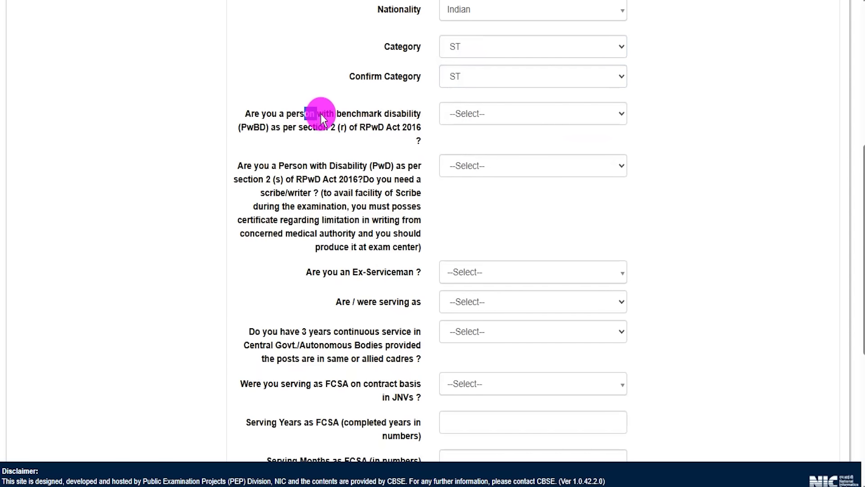
click(457, 117)
click(456, 165)
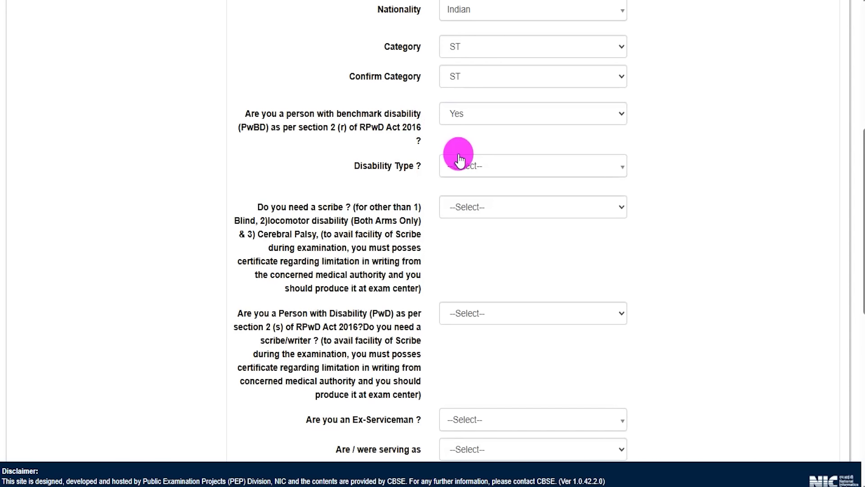
click(460, 158)
click(473, 232)
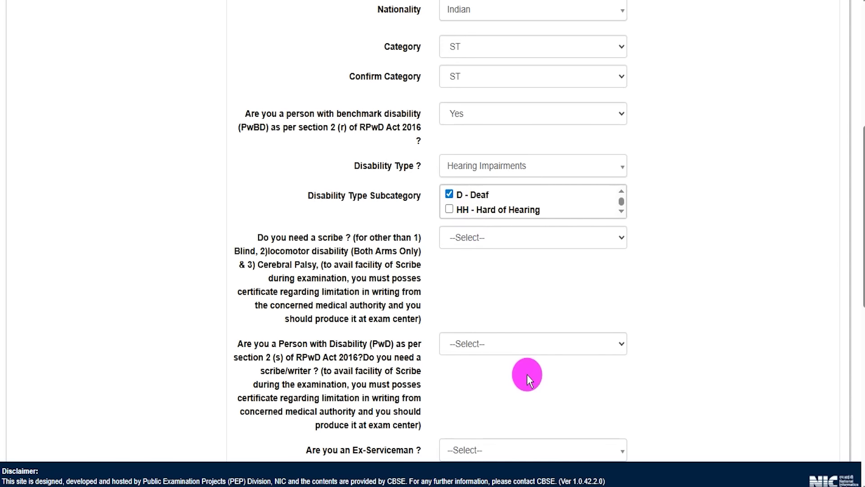
Answer No to both the benchmark disability (PwBD) question and the Person with Disability (PwD) scribe question
click(455, 115)
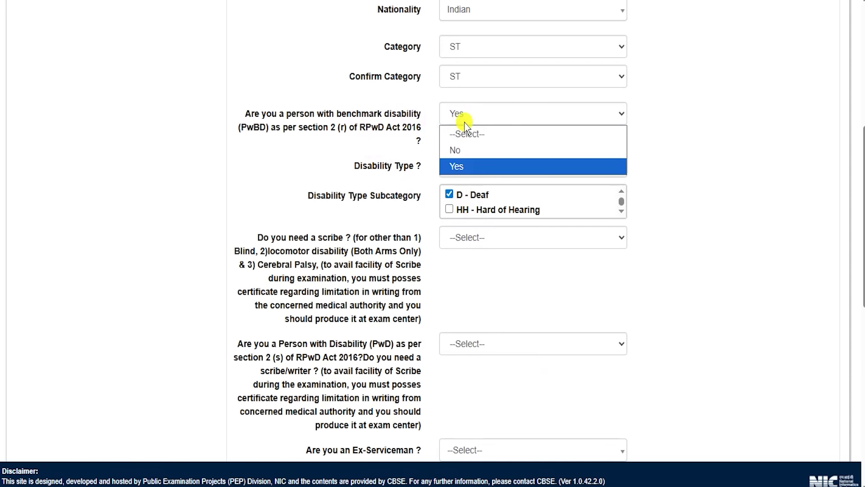
click(464, 150)
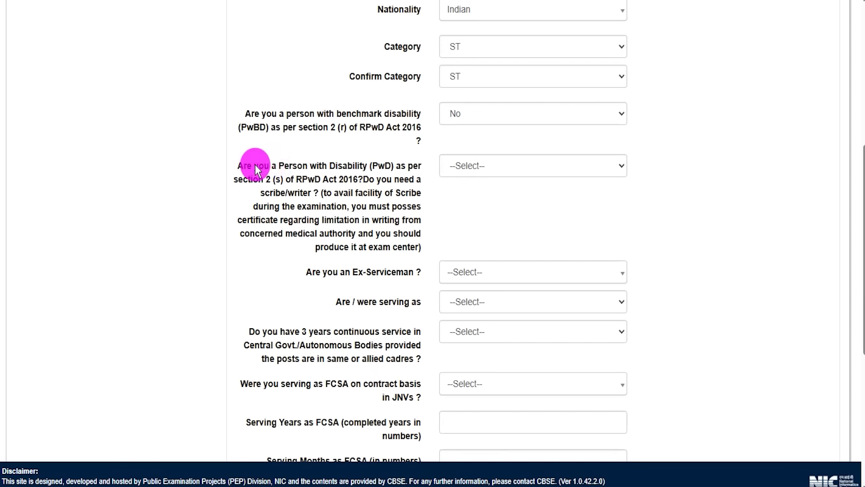
drag(255, 165, 357, 166)
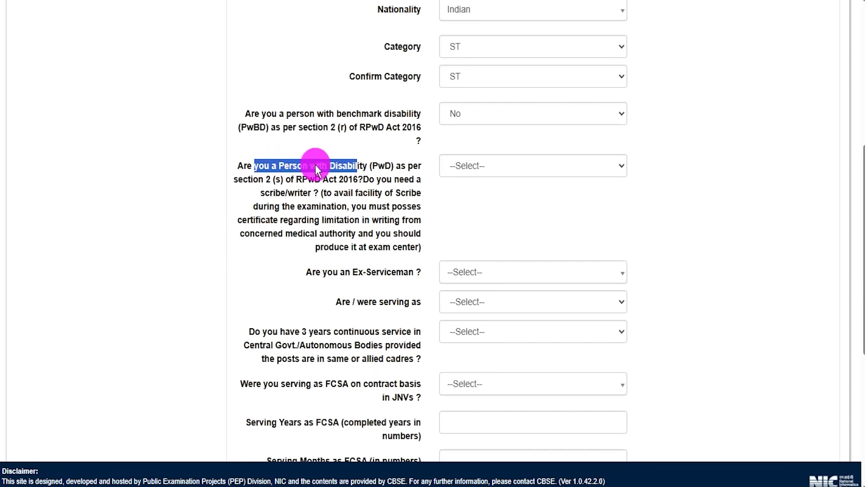
drag(248, 178, 347, 181)
click(472, 168)
click(457, 202)
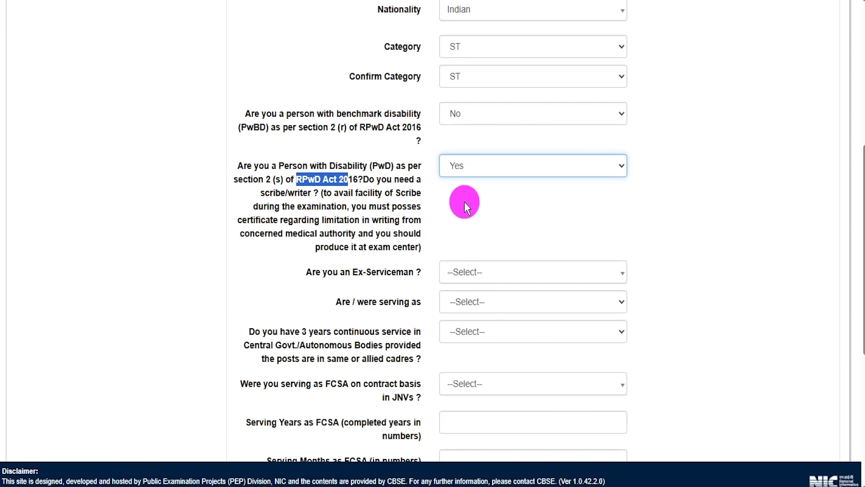
click(477, 169)
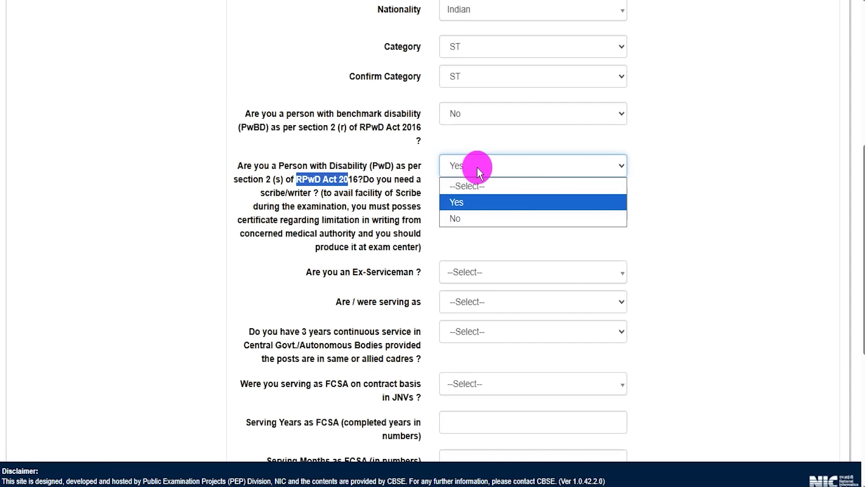
click(460, 215)
Answer Yes to the Ex-Serviceman question to bring up the service date fields
drag(320, 271, 391, 275)
scroll(610, 230, down, 5)
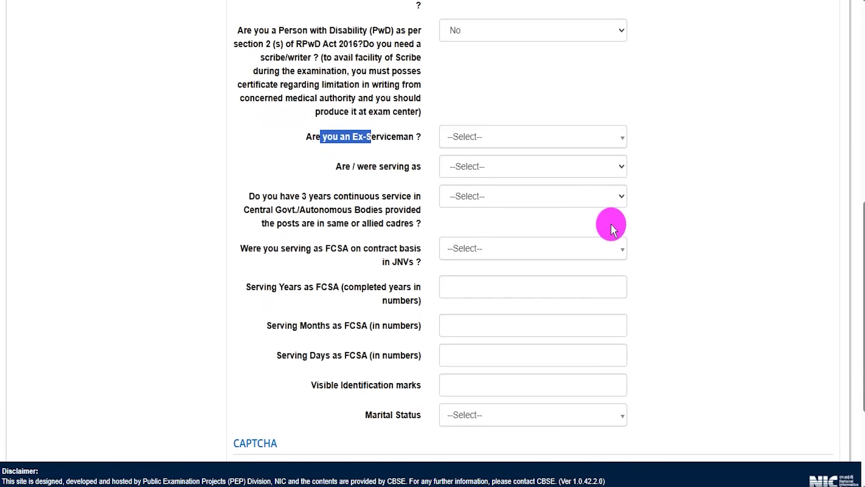
click(477, 72)
click(465, 131)
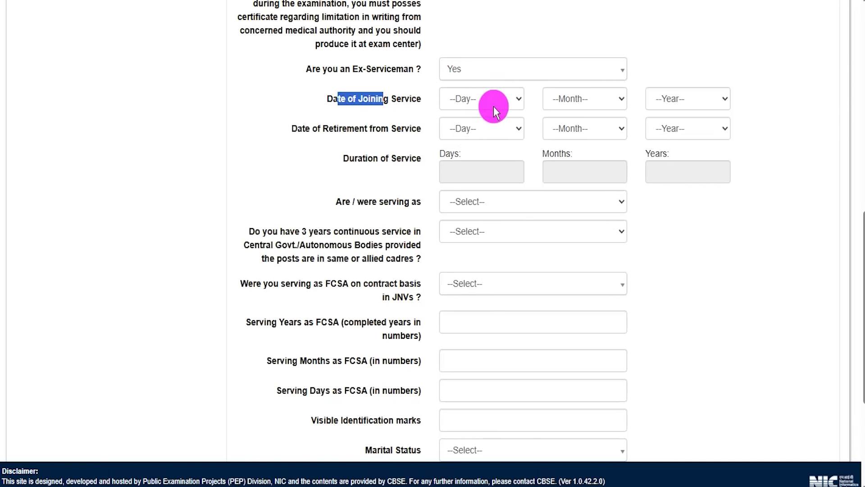
Review the service date and duration fields, and change the Ex-Serviceman answer to No
drag(313, 128, 375, 129)
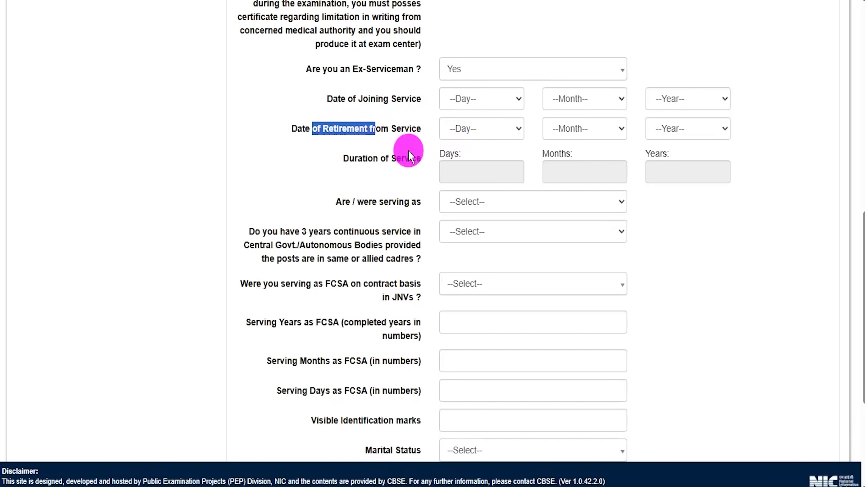
drag(358, 158, 385, 158)
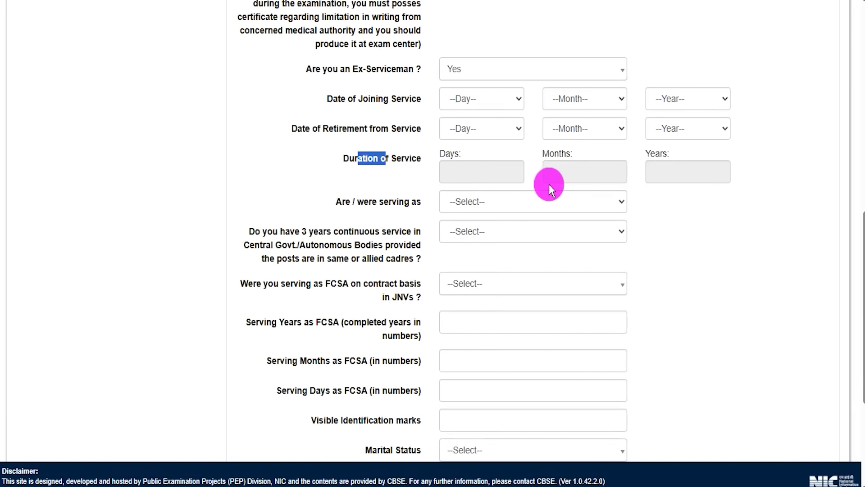
click(468, 74)
click(453, 148)
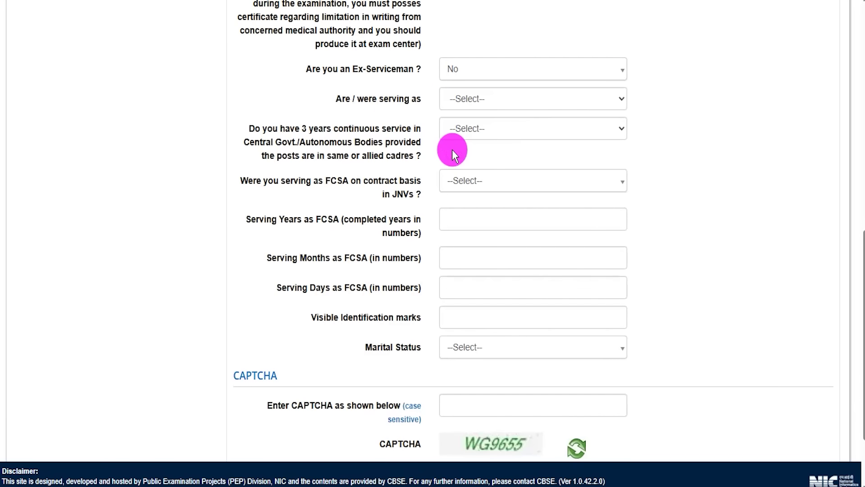
Try Regular KVS Employee for the "Are / were serving as" question, and settle on Not Applicable
click(471, 103)
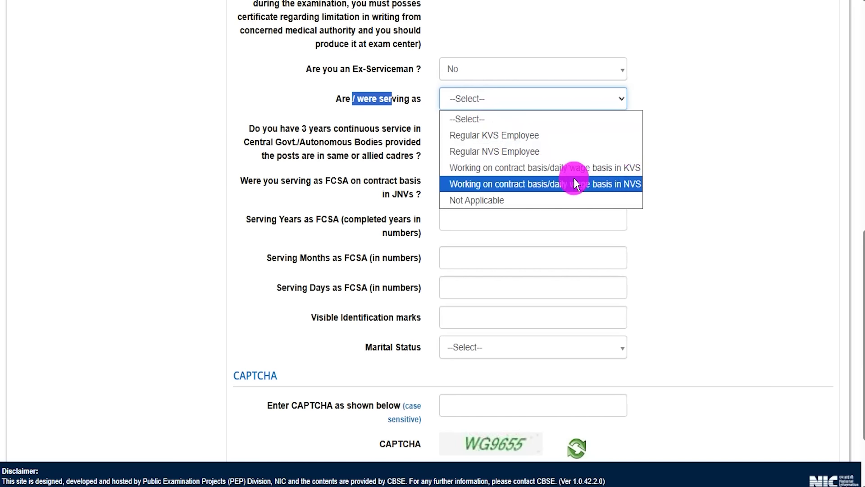
click(514, 136)
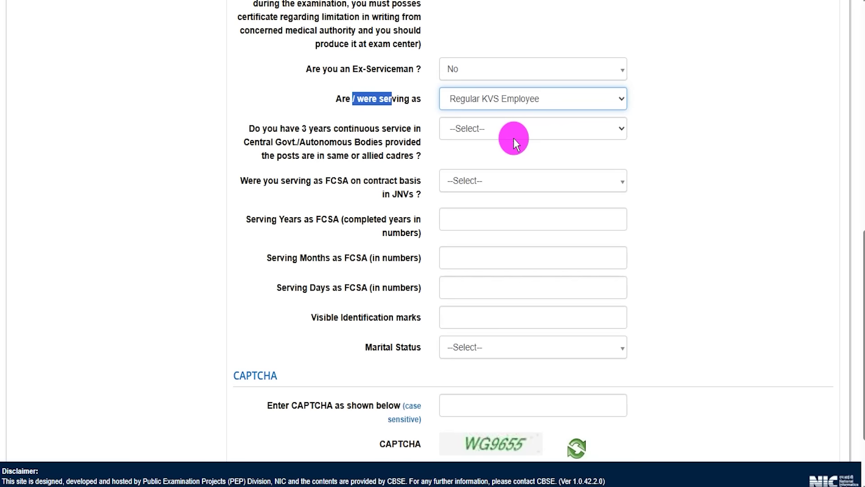
click(502, 106)
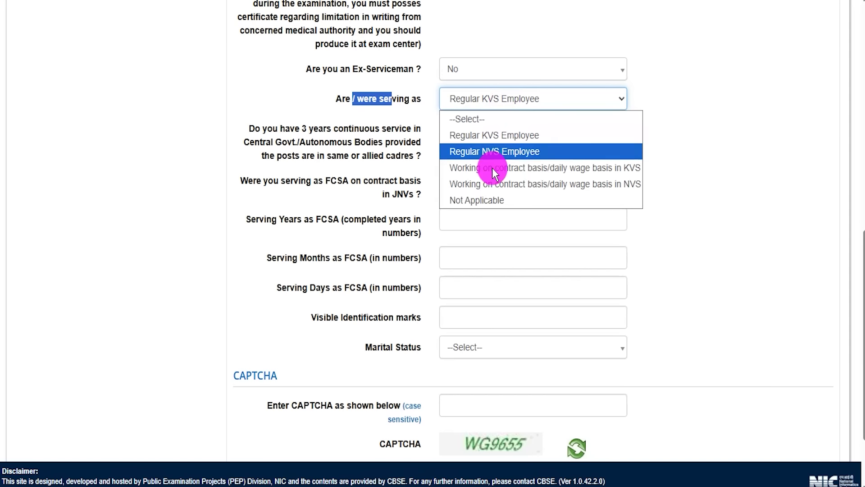
click(482, 200)
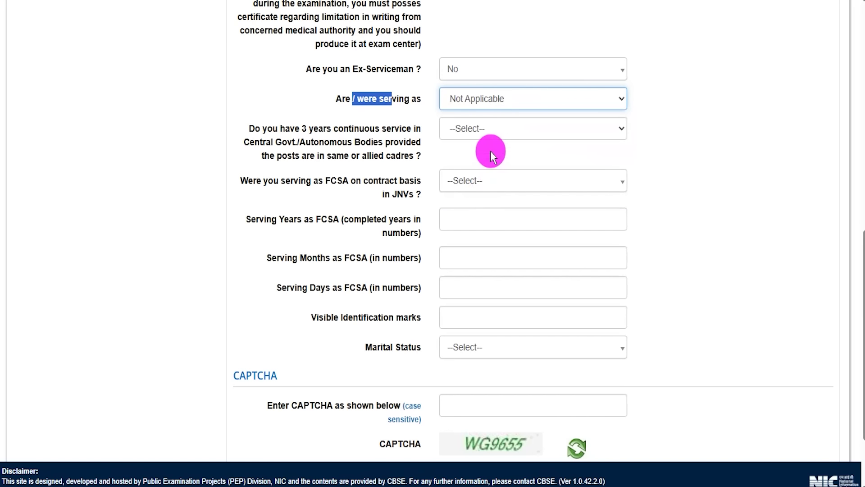
Answer No to the question about 3 years of continuous service in Central Govt./Autonomous Bodies
drag(303, 129, 349, 129)
drag(258, 142, 334, 140)
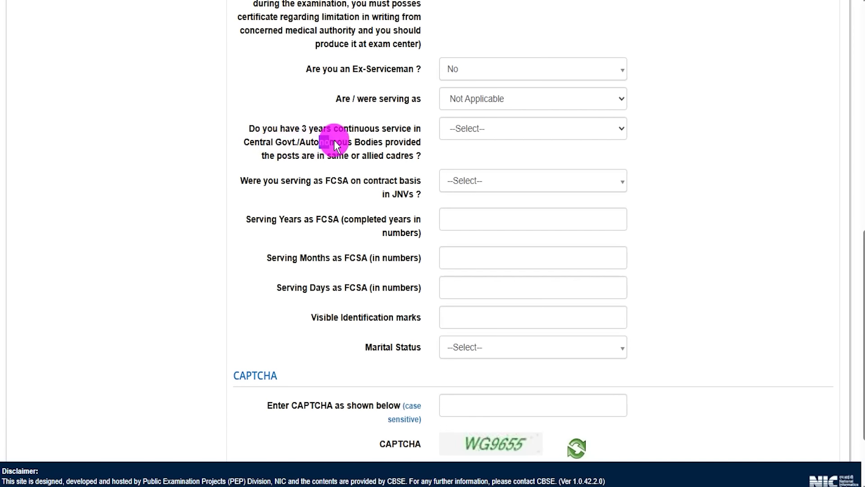
click(450, 132)
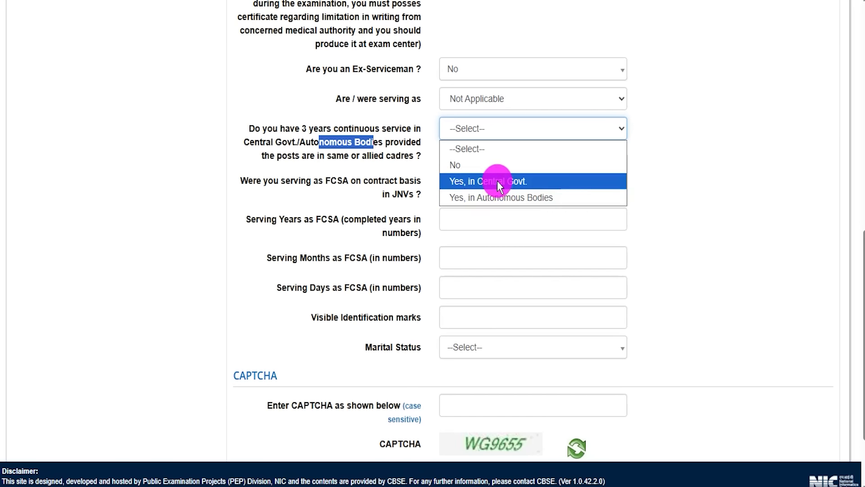
click(462, 165)
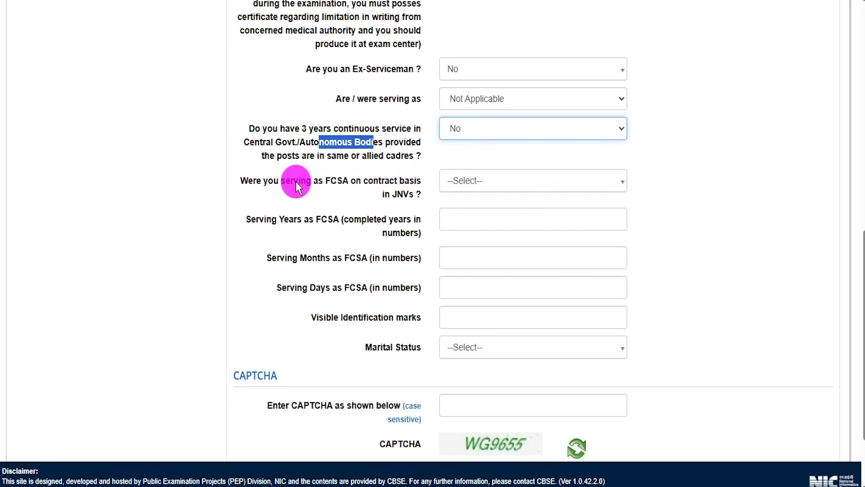
Try both answers to the question about serving as FCSA on contract basis in JNVs, leaving it set to Not Applicable
drag(268, 181, 394, 194)
click(394, 193)
click(457, 180)
click(468, 259)
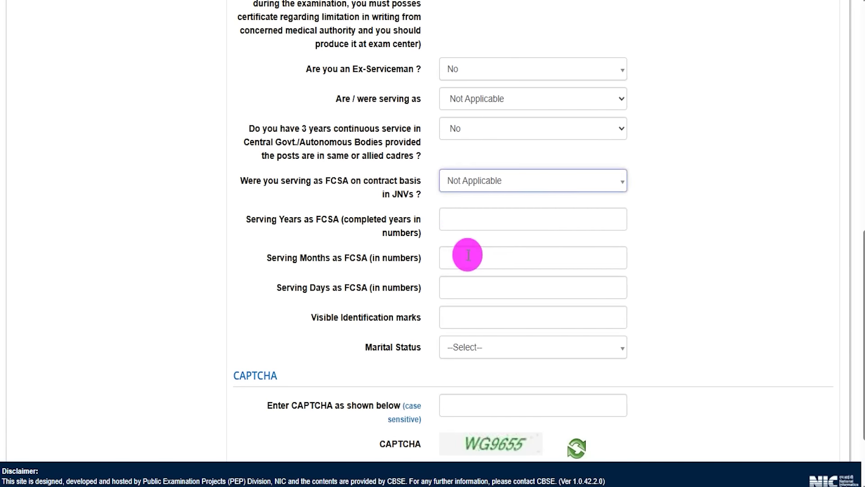
click(465, 188)
click(465, 228)
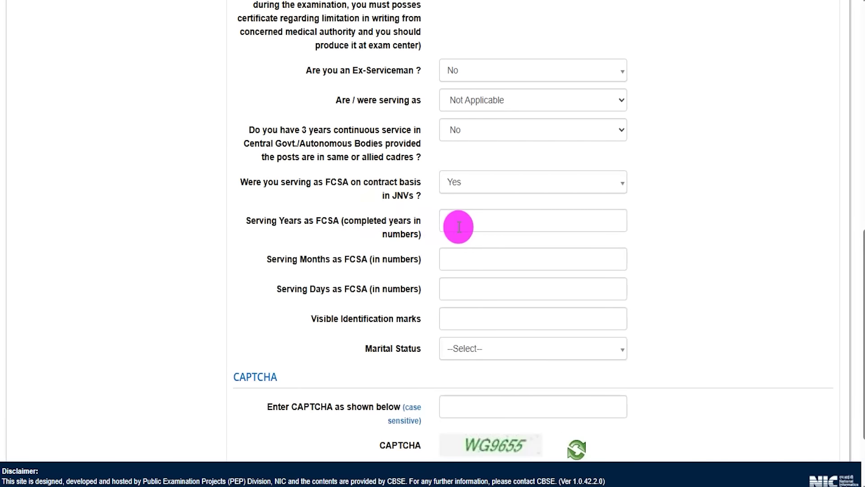
click(464, 182)
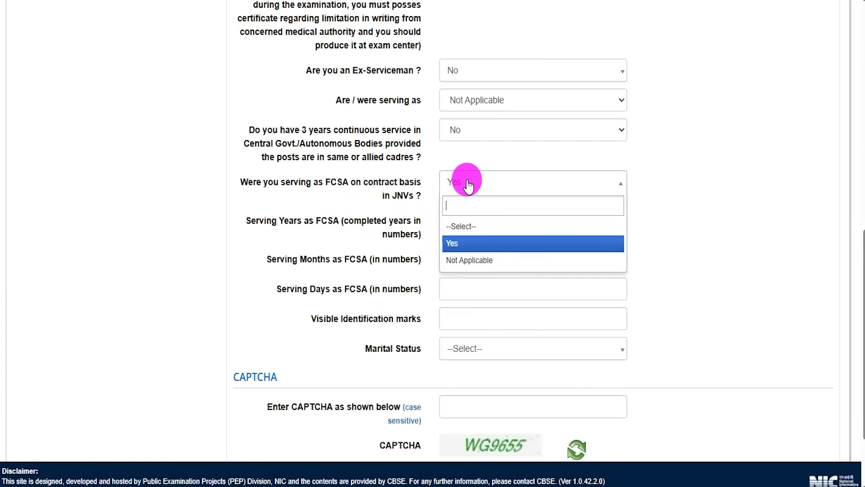
click(467, 257)
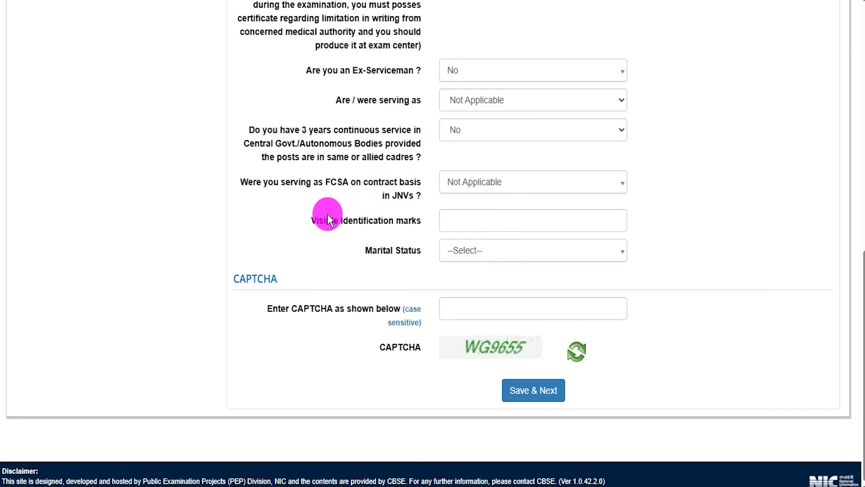
Enter Leg as the visible identification mark and set the marital status to Single
drag(319, 219, 388, 220)
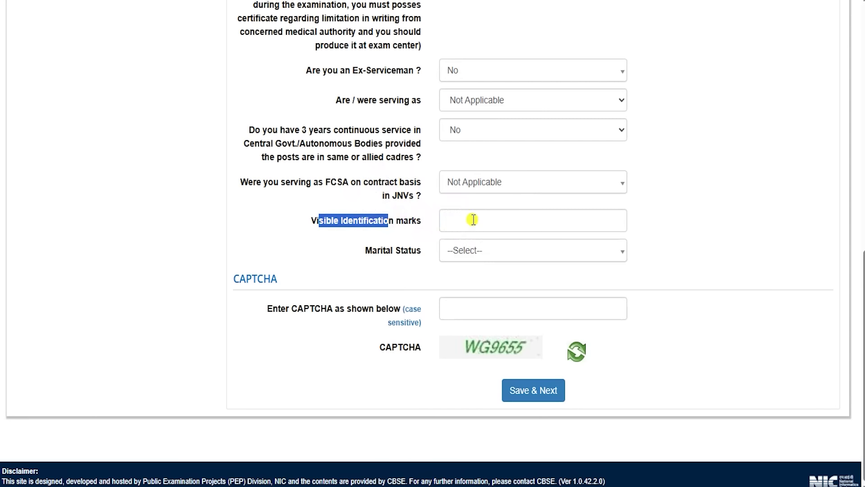
click(498, 220)
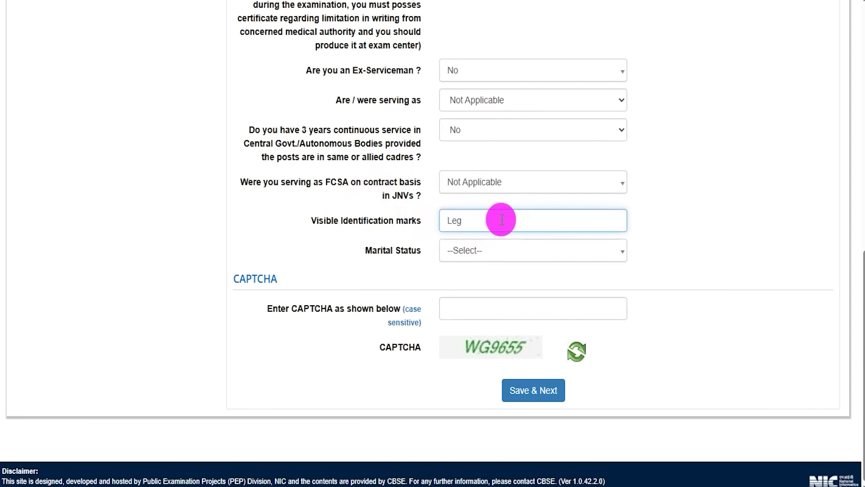
click(488, 257)
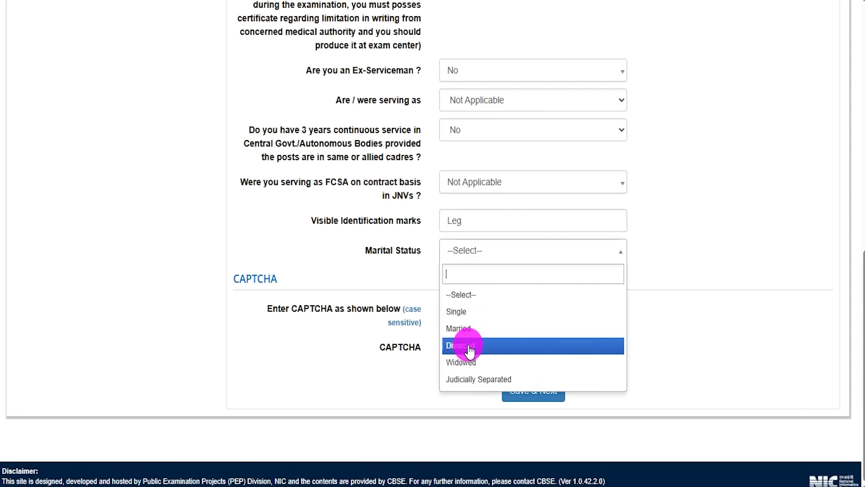
click(456, 311)
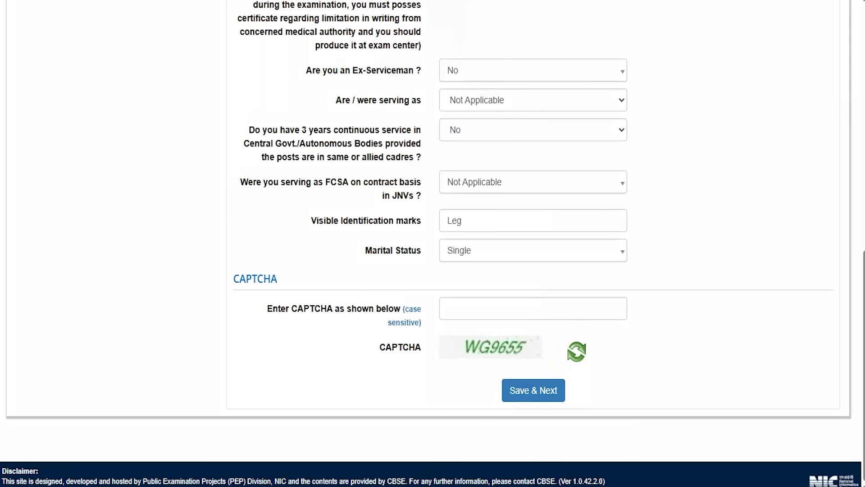
Check the CAPTCHA section, save the personal details and continue to Document Upload
mouse_move(525, 348)
mouse_down()
mouse_move(540, 332)
mouse_move(536, 284)
mouse_up()
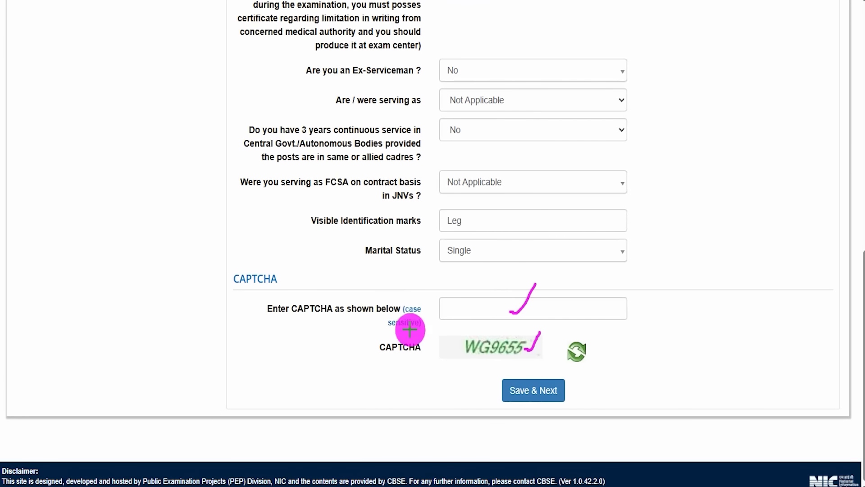
drag(298, 389, 457, 389)
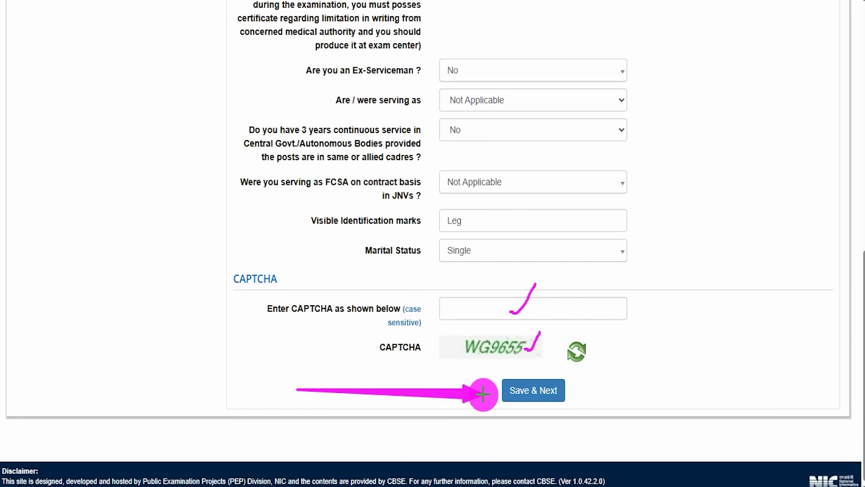
click(531, 390)
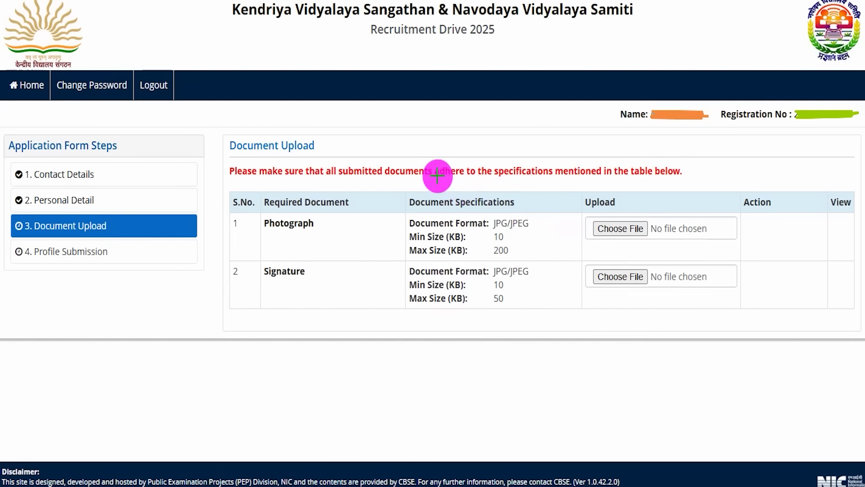
Examine the format and size specifications for the photograph and signature, along with their upload, action and view columns
drag(340, 146, 373, 112)
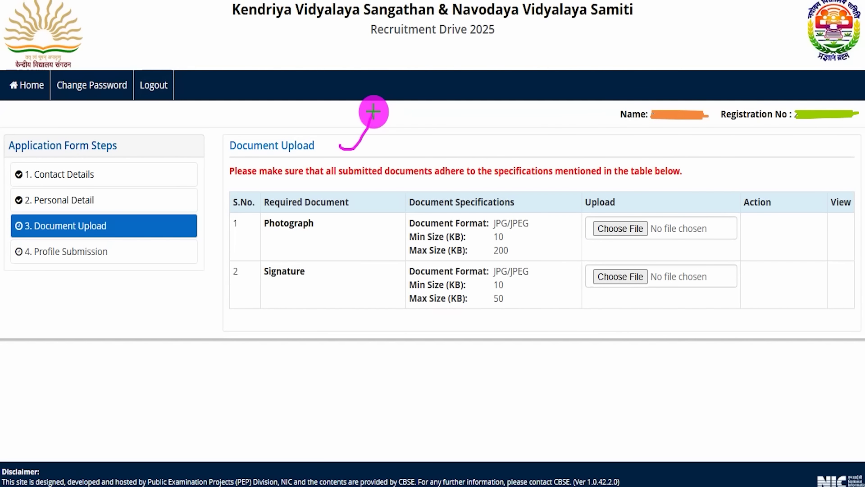
drag(344, 226, 380, 187)
drag(336, 278, 383, 243)
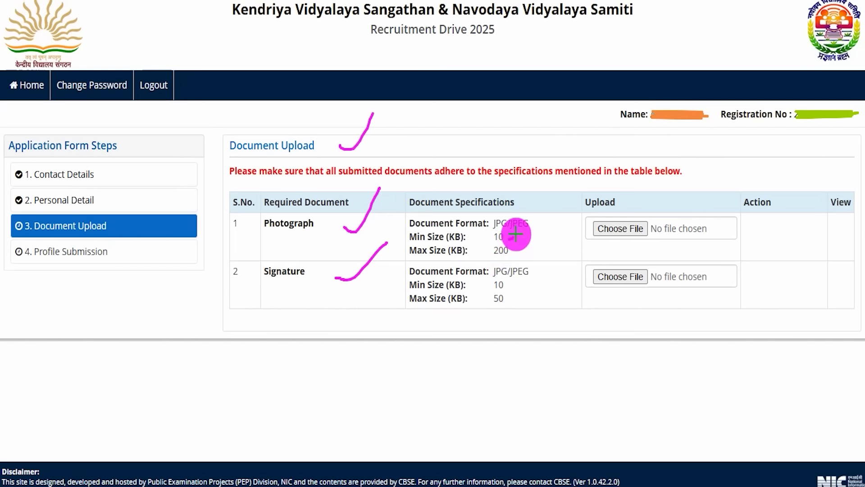
drag(513, 250, 531, 232)
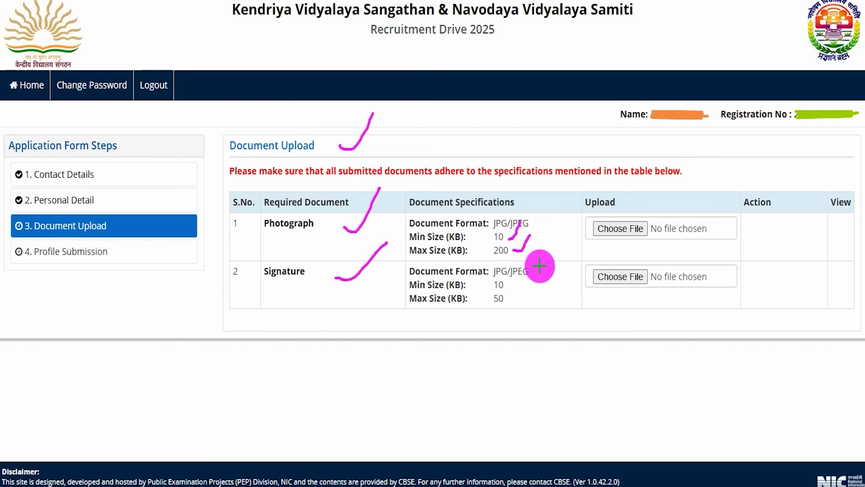
drag(534, 272, 547, 255)
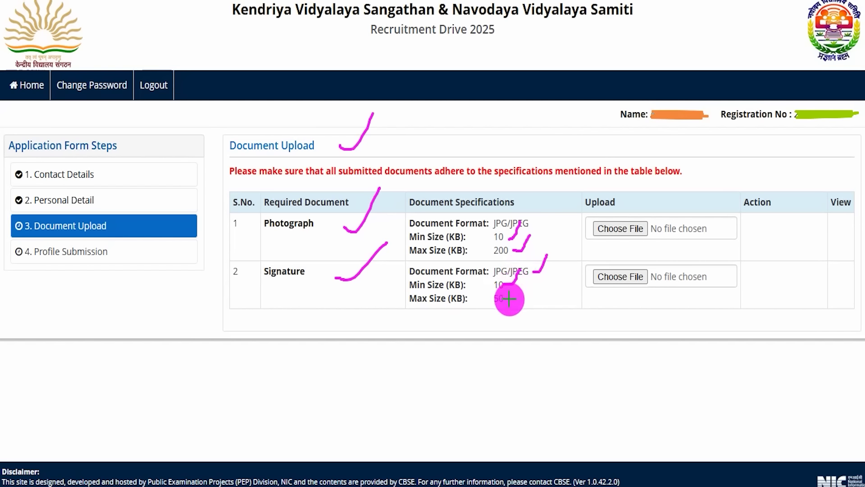
drag(509, 298, 521, 280)
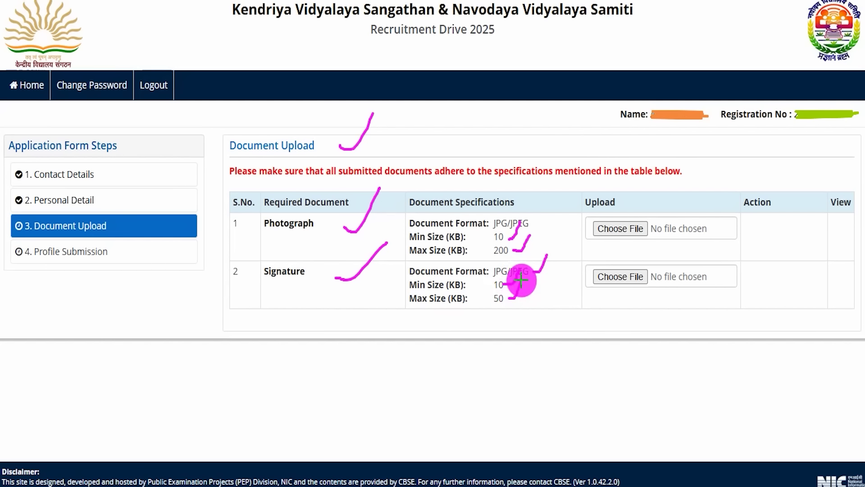
drag(648, 224, 660, 201)
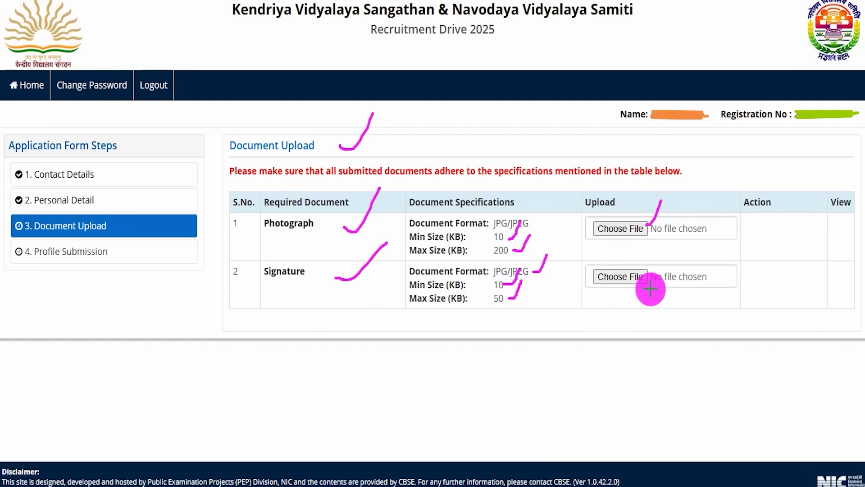
drag(644, 273, 660, 249)
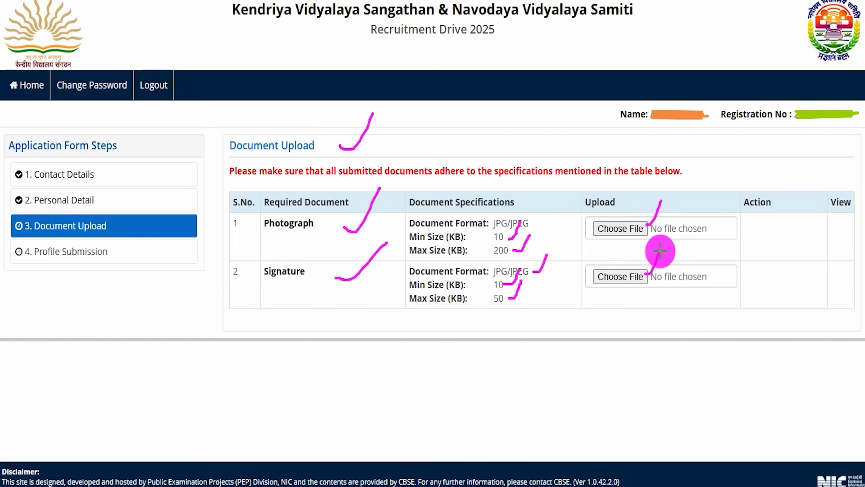
drag(771, 227, 784, 213)
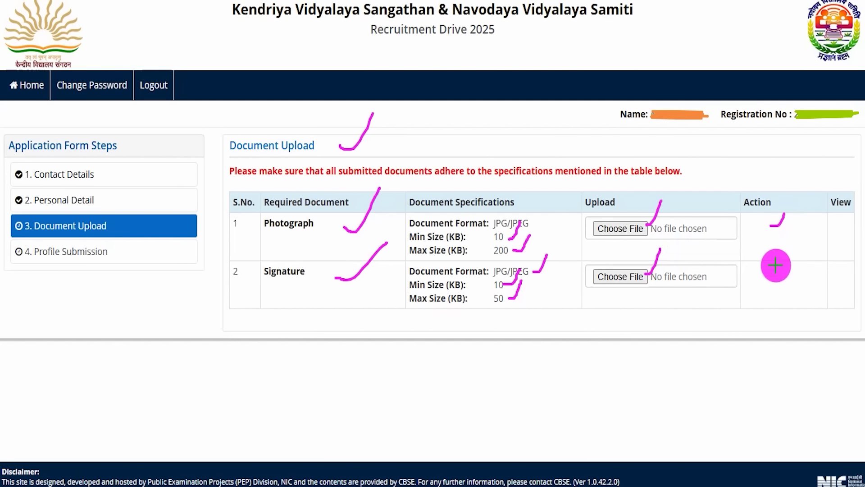
drag(772, 277, 791, 258)
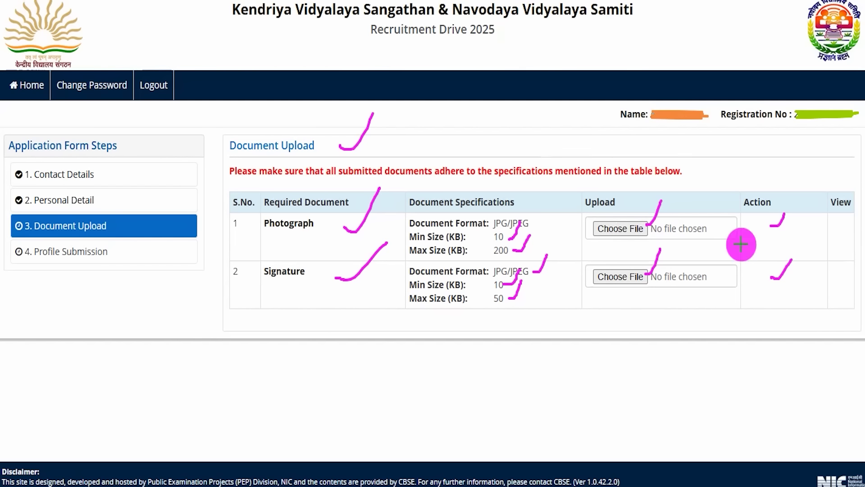
drag(833, 232, 845, 213)
drag(837, 274, 850, 255)
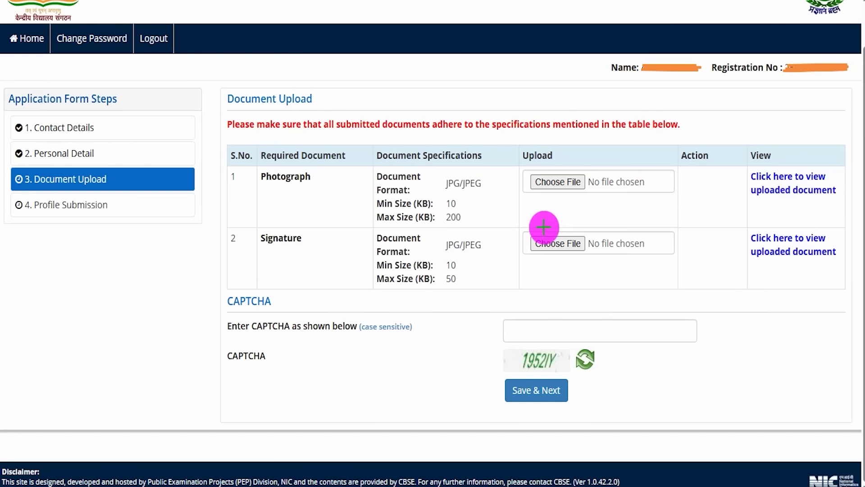
Review the links for viewing the uploaded photograph and signature, the CAPTCHA field and the Save & Next option
drag(816, 165, 839, 147)
drag(830, 230, 852, 205)
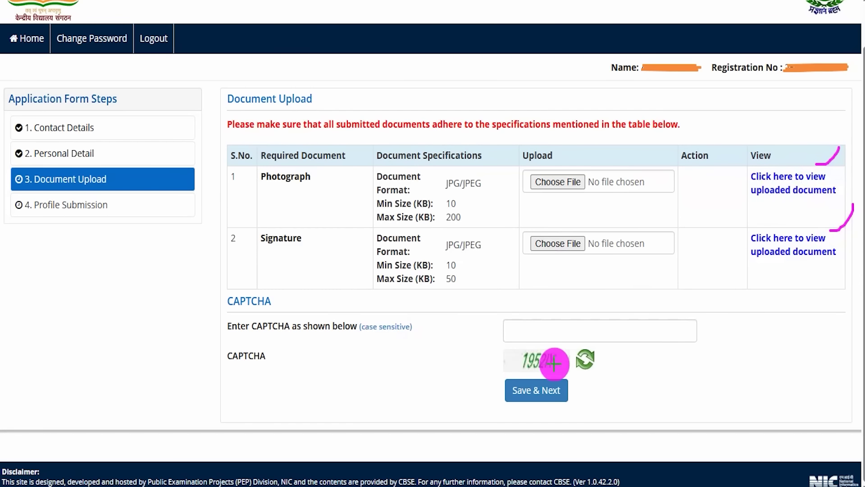
drag(579, 357, 590, 346)
drag(540, 333, 575, 288)
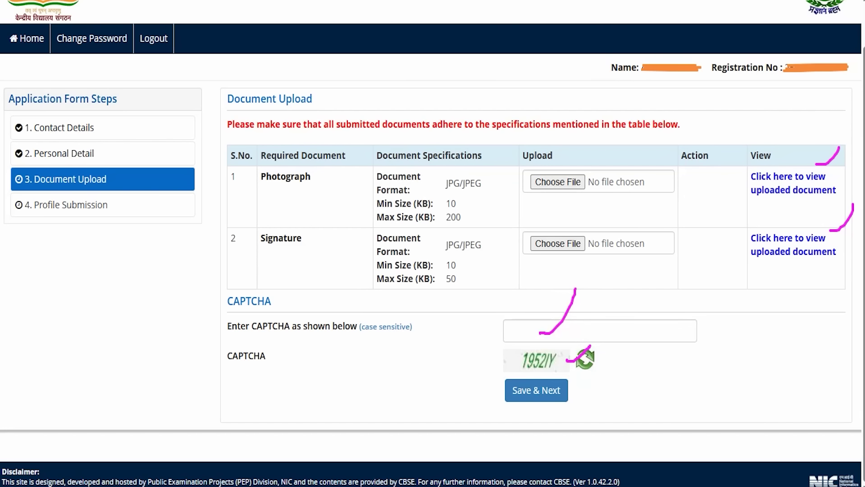
drag(761, 363, 612, 392)
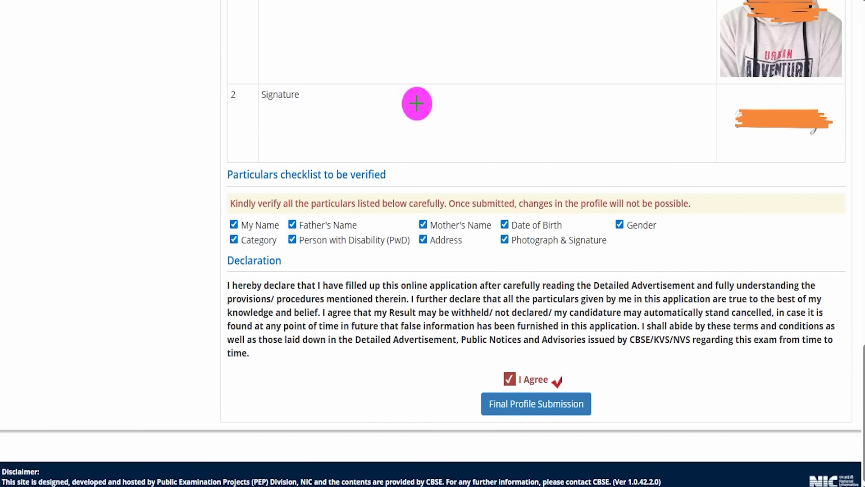
Review the photograph and signature preview and the checklist of particulars to be verified, including names, date of birth, gender and disability status
drag(379, 36, 414, 4)
drag(513, 97, 579, 57)
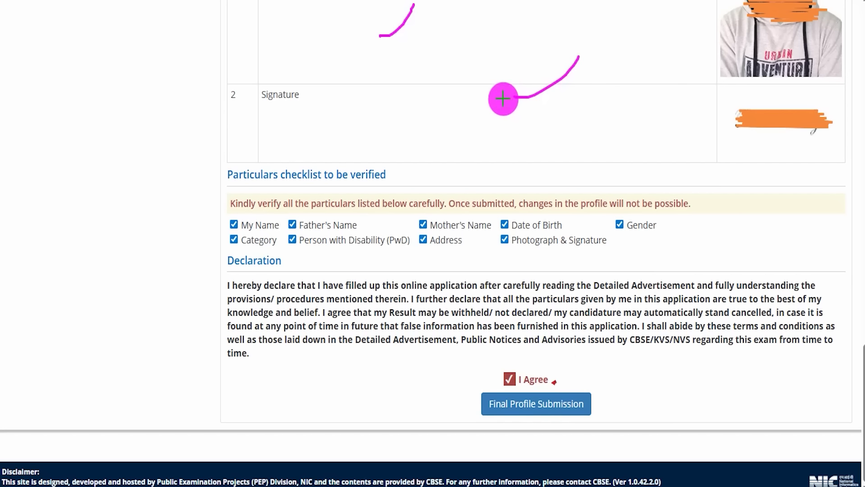
drag(587, 117, 620, 91)
drag(626, 127, 647, 111)
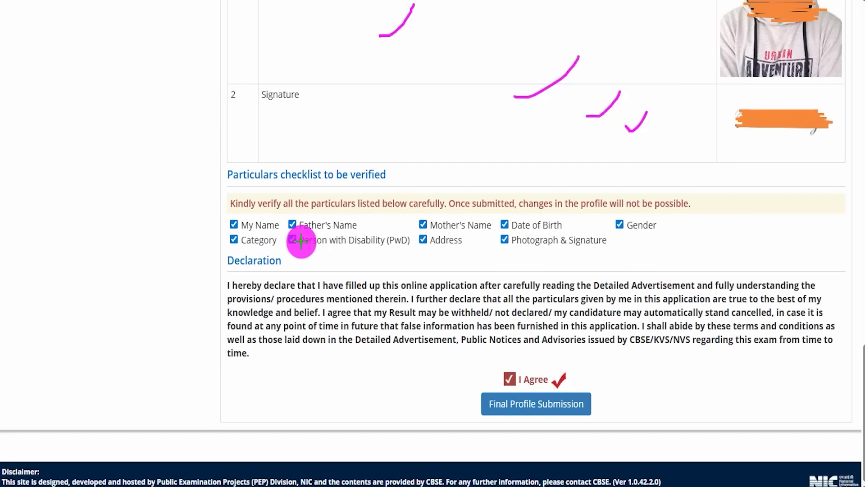
drag(237, 223, 261, 202)
drag(294, 226, 327, 212)
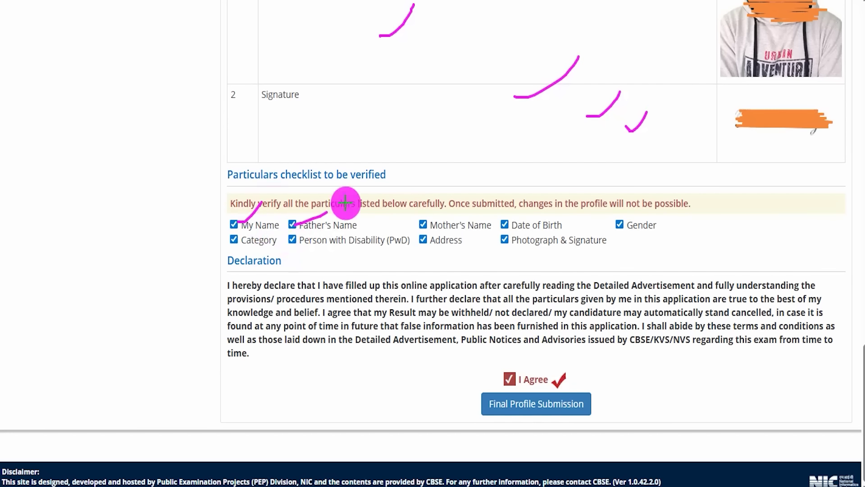
drag(428, 223, 469, 203)
drag(511, 223, 533, 204)
drag(619, 225, 633, 201)
drag(506, 242, 523, 229)
drag(330, 243, 364, 222)
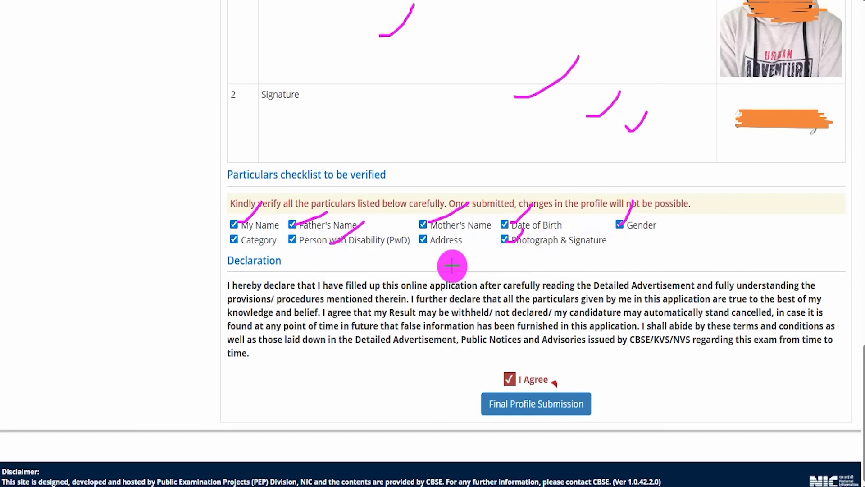
Check the declaration and its I Agree confirmation, and make the final profile submission
drag(245, 289, 328, 286)
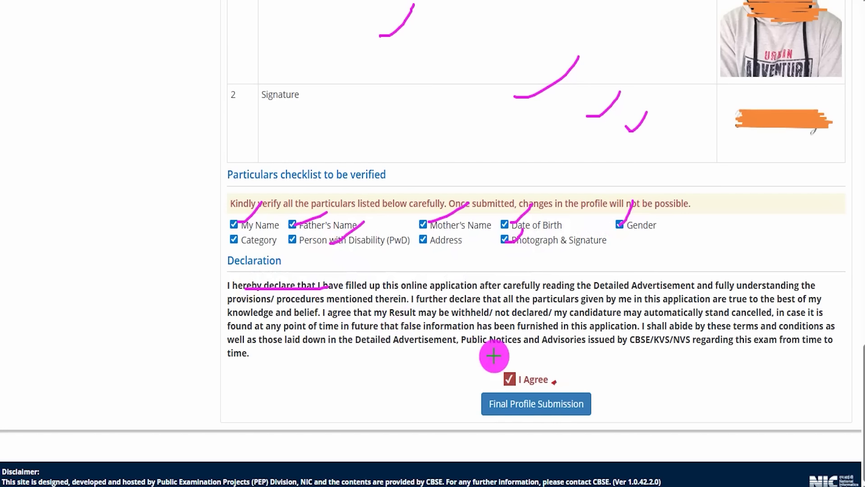
drag(511, 363, 527, 340)
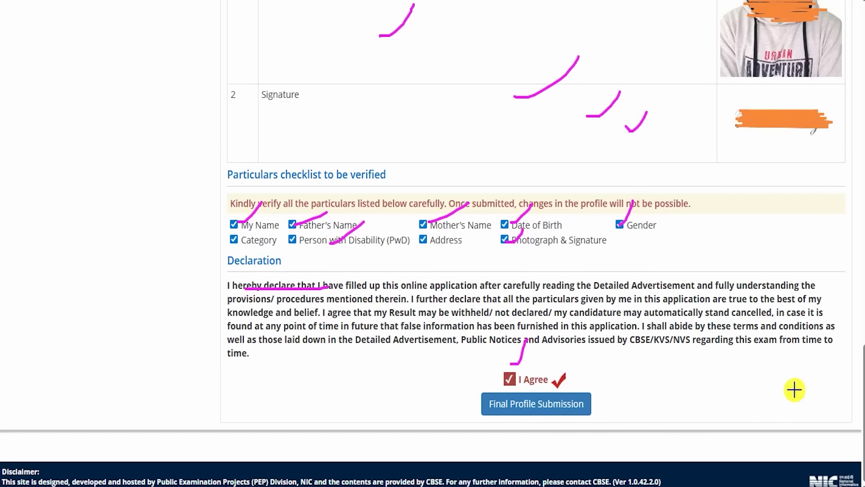
drag(777, 390, 628, 402)
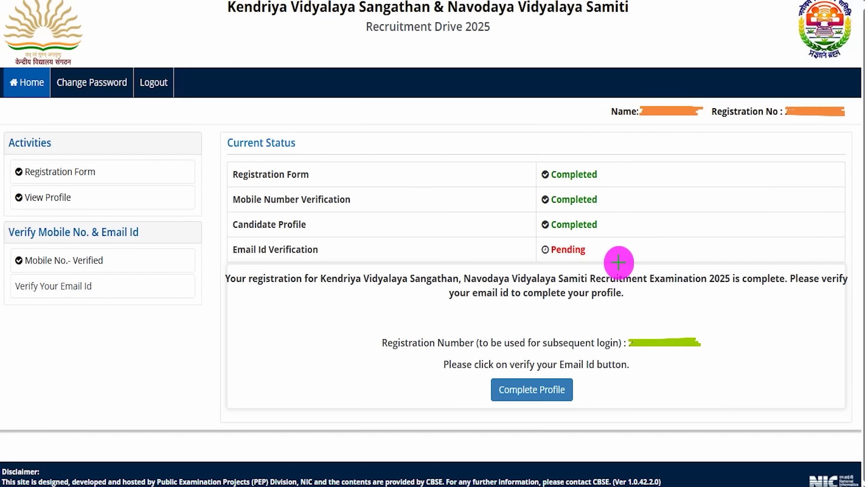
Check the status of the registration stages and continue with Complete Profile to verify the registered email
drag(620, 226, 652, 181)
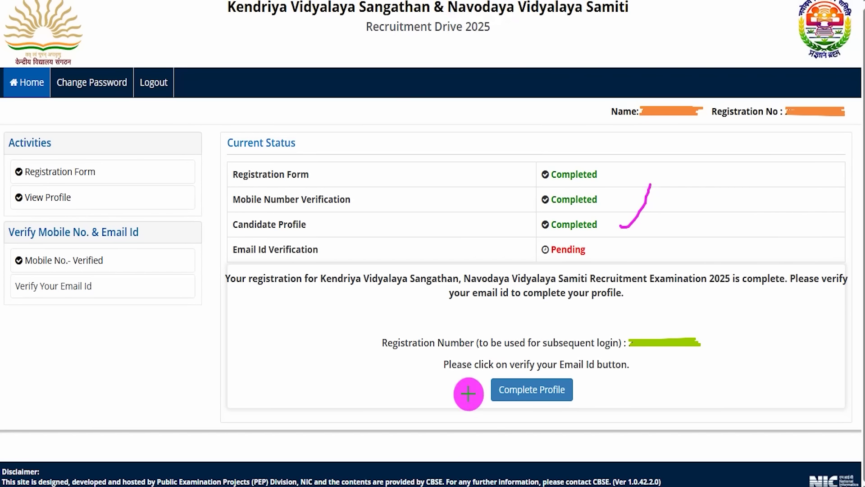
drag(475, 368, 579, 390)
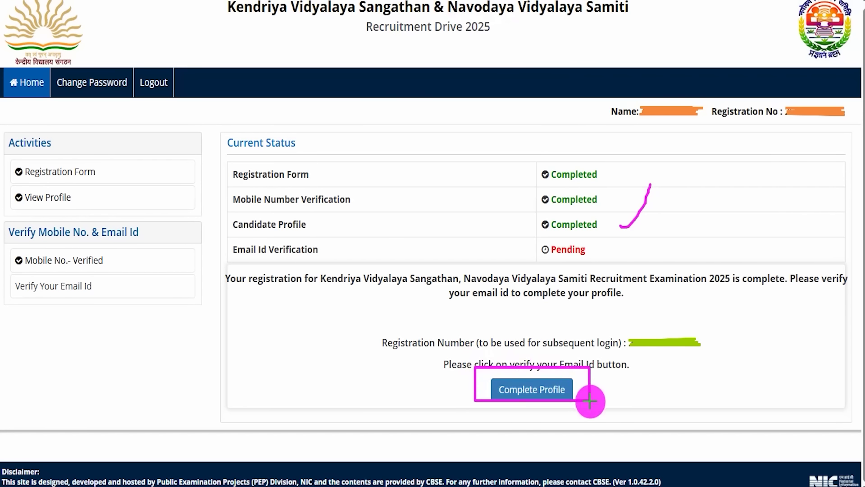
click(532, 389)
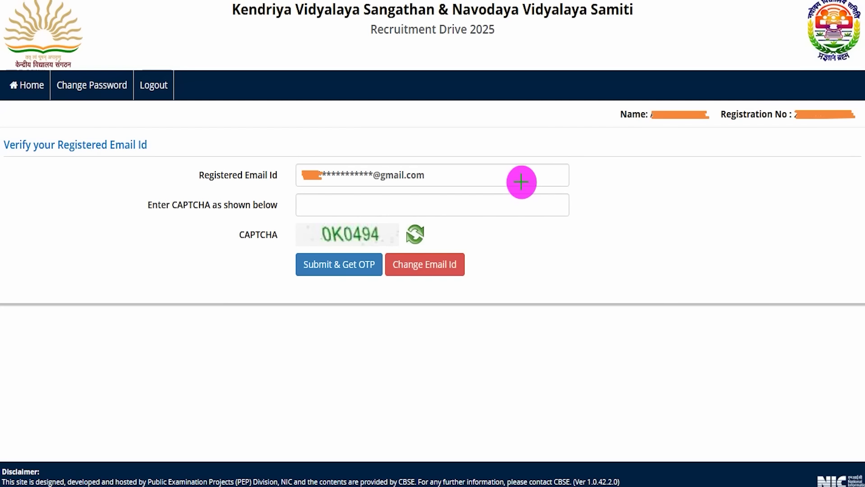
Check the CAPTCHA and Change Email Id options, and request the OTP for the registered email address
drag(382, 235, 395, 215)
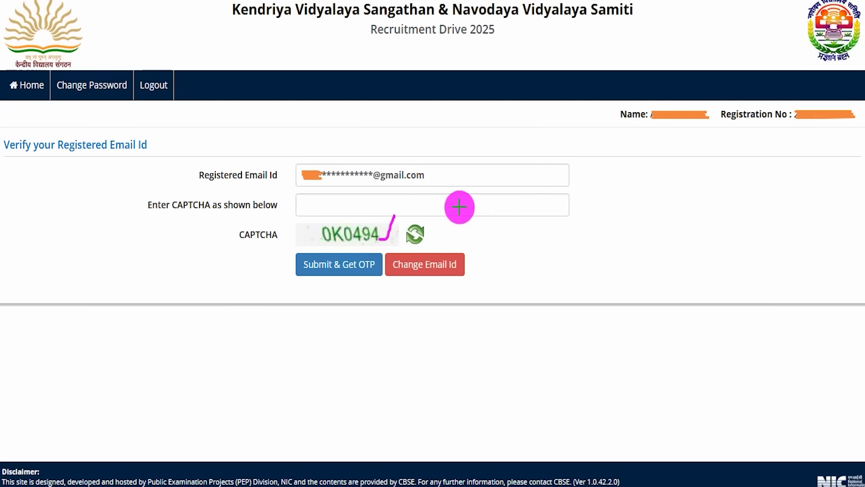
drag(459, 207, 486, 181)
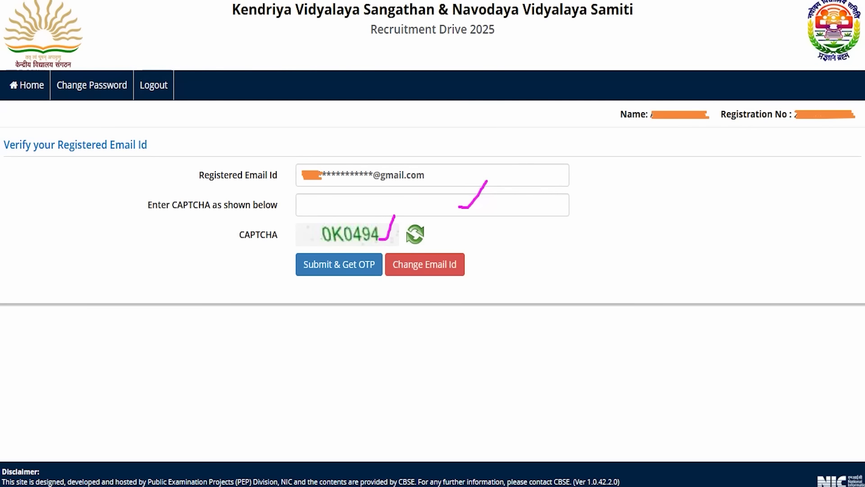
mouse_move(640, 256)
mouse_down()
mouse_move(593, 283)
mouse_move(476, 261)
mouse_up()
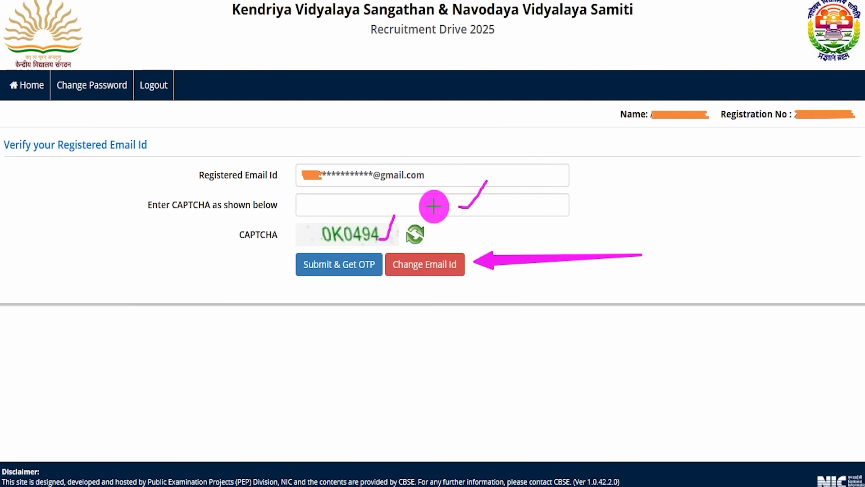
drag(352, 238, 421, 183)
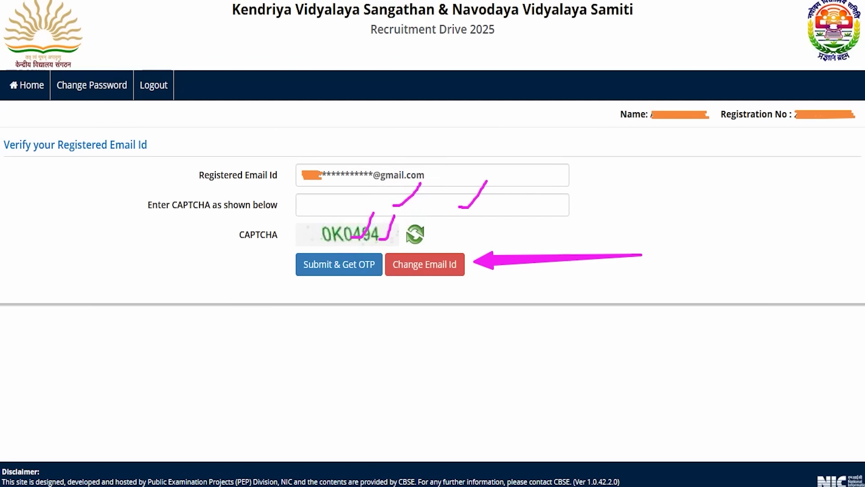
drag(163, 266, 284, 263)
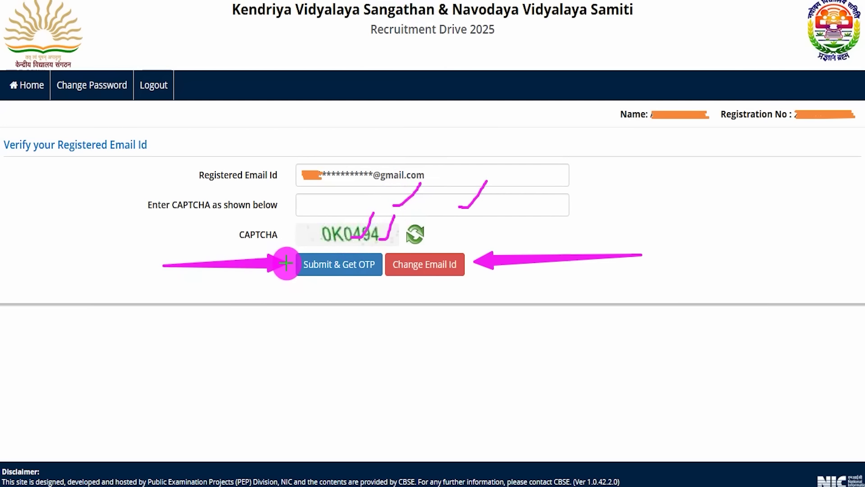
click(303, 265)
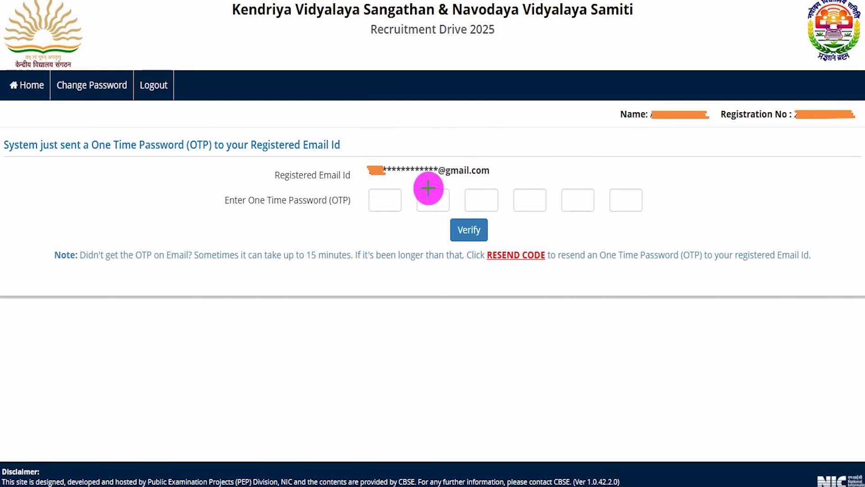
Review the OTP fields and the resend option, and verify the registered email address
drag(496, 170, 532, 140)
drag(380, 202, 449, 203)
drag(527, 205, 541, 205)
mouse_move(561, 204)
mouse_down()
mouse_move(639, 200)
mouse_move(566, 225)
mouse_move(497, 231)
mouse_up()
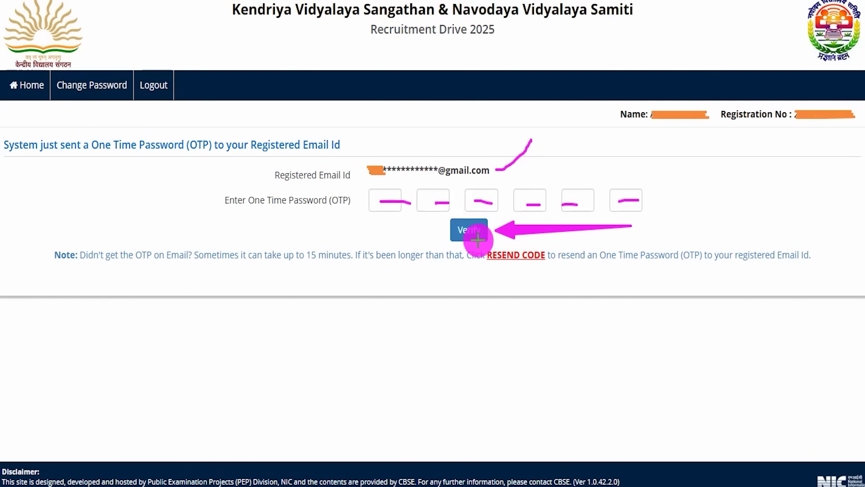
mouse_move(535, 245)
mouse_down()
mouse_move(482, 253)
mouse_move(496, 276)
mouse_move(555, 261)
mouse_up()
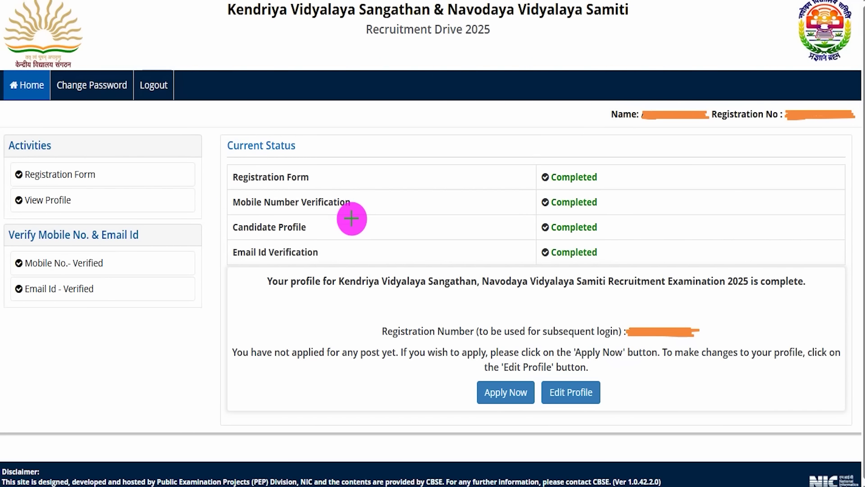
Check the status of each profile stage and the Edit Profile option, and proceed with Apply Now
drag(618, 177, 639, 158)
drag(622, 204, 639, 193)
drag(616, 237, 630, 226)
drag(613, 253, 634, 222)
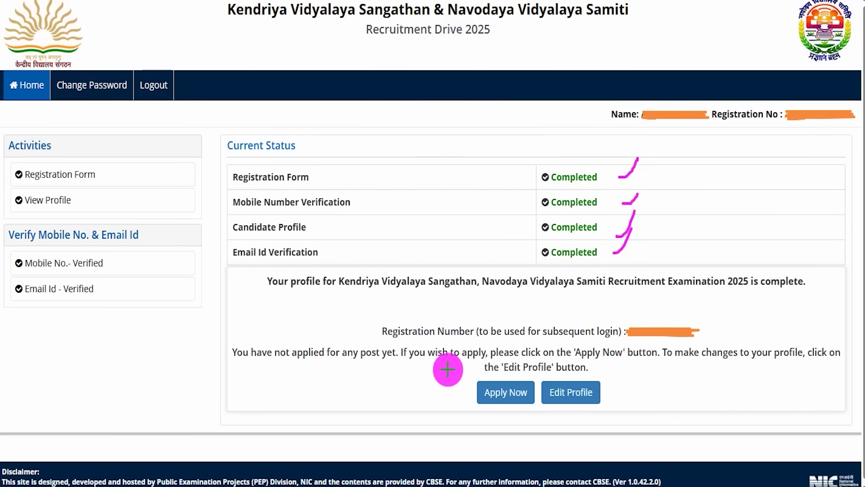
drag(293, 389, 463, 392)
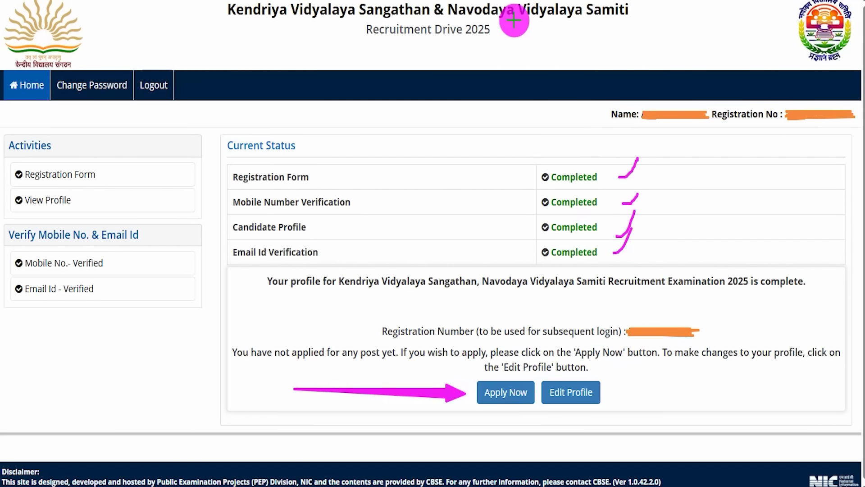
drag(733, 391, 611, 390)
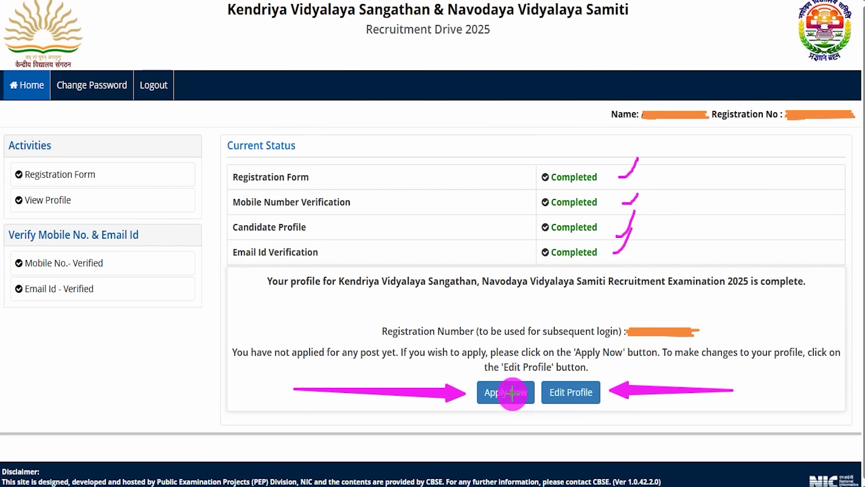
click(524, 387)
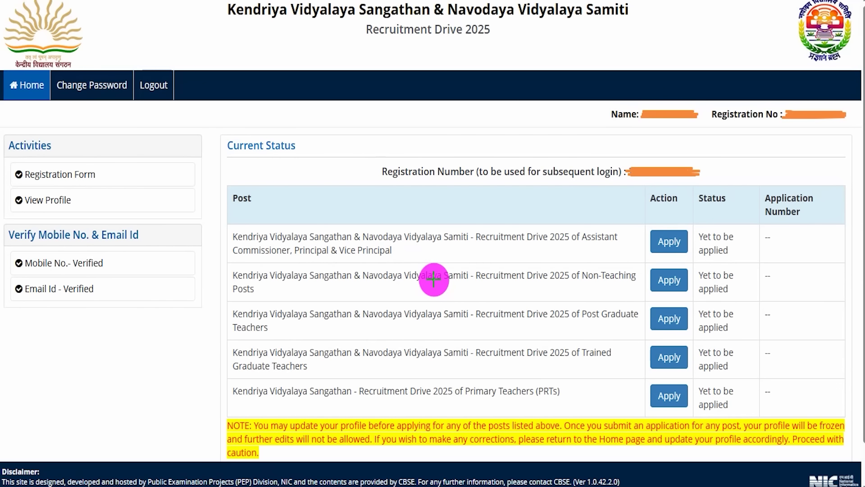
Examine the list of recruitment posts and the Apply option offered for each one
drag(683, 239, 706, 221)
drag(685, 285, 708, 266)
drag(687, 323, 699, 307)
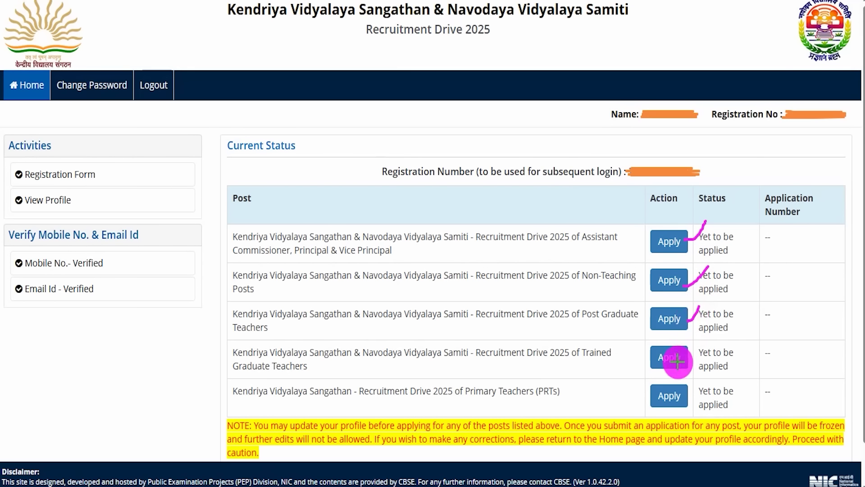
drag(688, 358, 691, 352)
drag(689, 390, 723, 354)
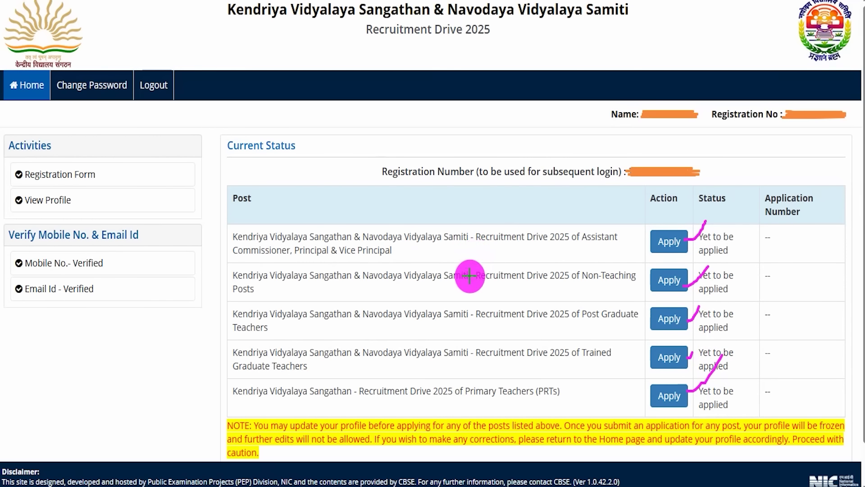
drag(568, 286, 617, 285)
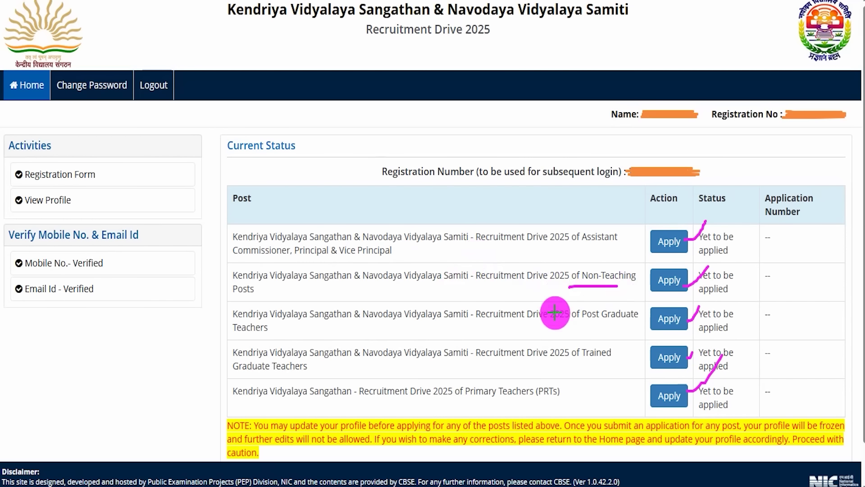
drag(527, 322, 589, 322)
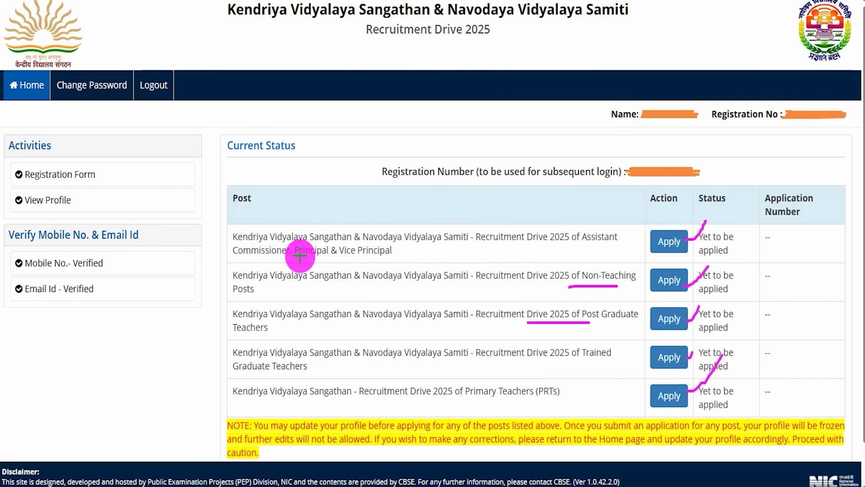
Review the Apply options for the Assistant Commissioner and Principal, Non-Teaching, Post Graduate Teacher and Trained Graduate Teacher posts
drag(394, 255, 418, 229)
drag(684, 248, 724, 226)
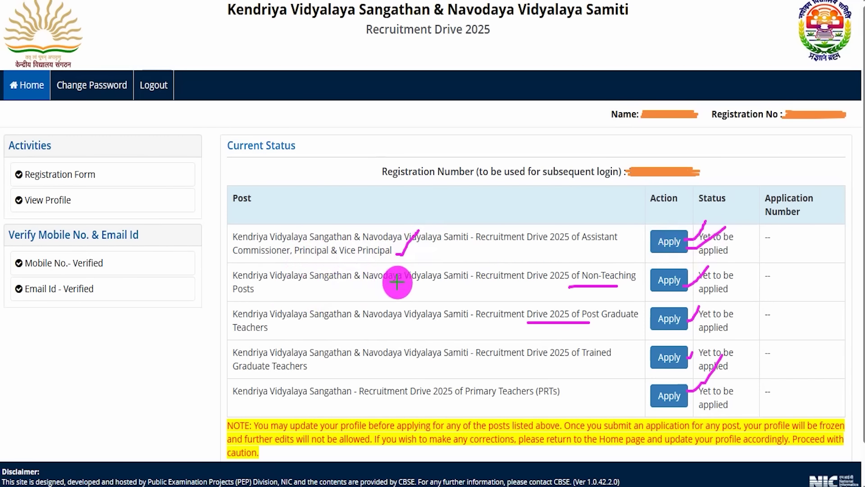
drag(264, 296, 325, 296)
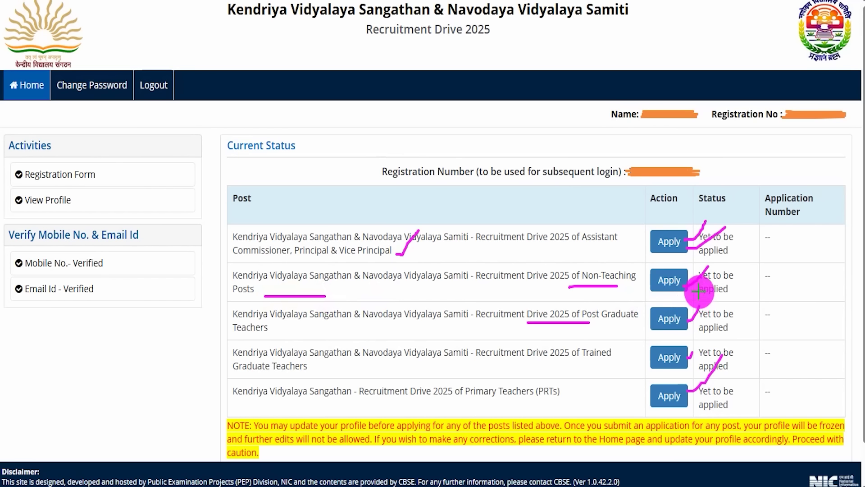
mouse_move(684, 286)
mouse_down()
mouse_move(721, 266)
mouse_move(696, 270)
mouse_up()
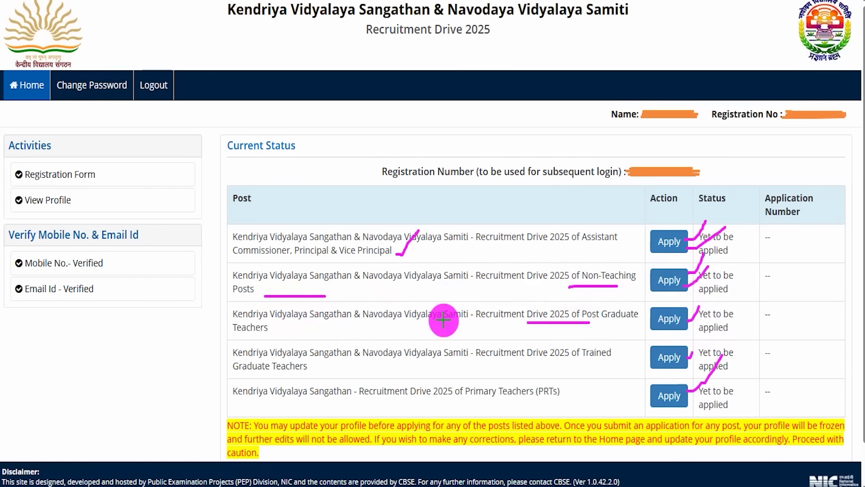
drag(285, 328, 316, 306)
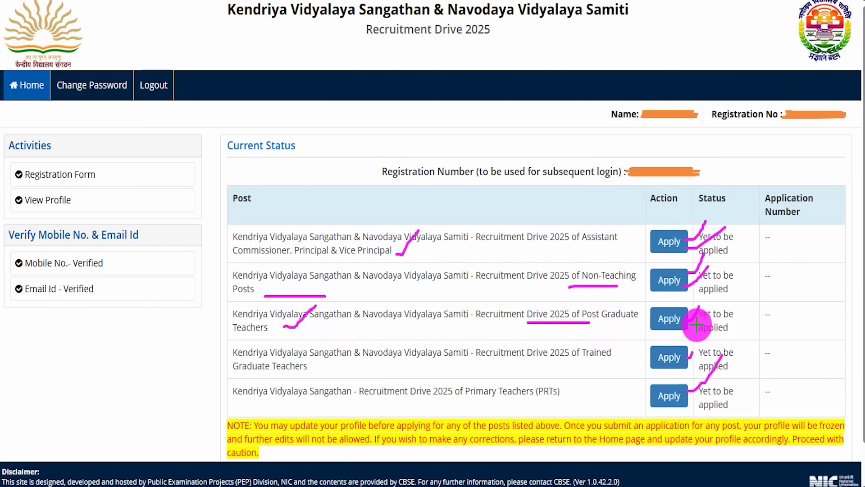
drag(692, 325, 721, 295)
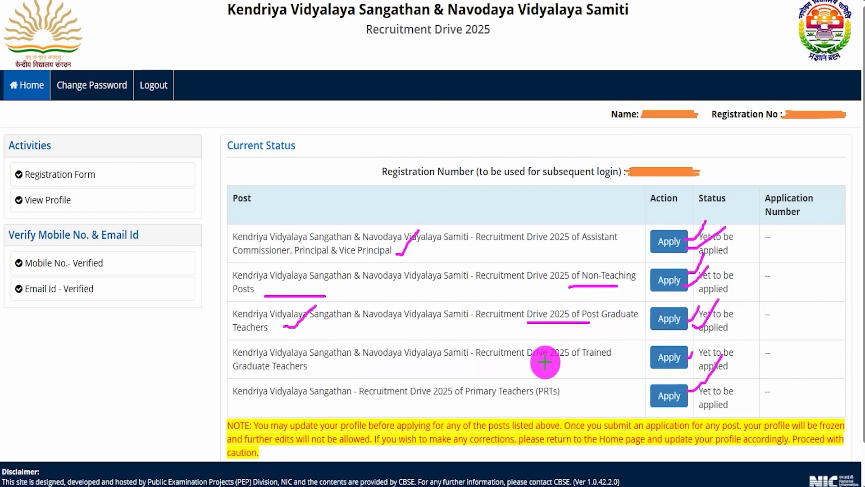
drag(321, 367, 348, 341)
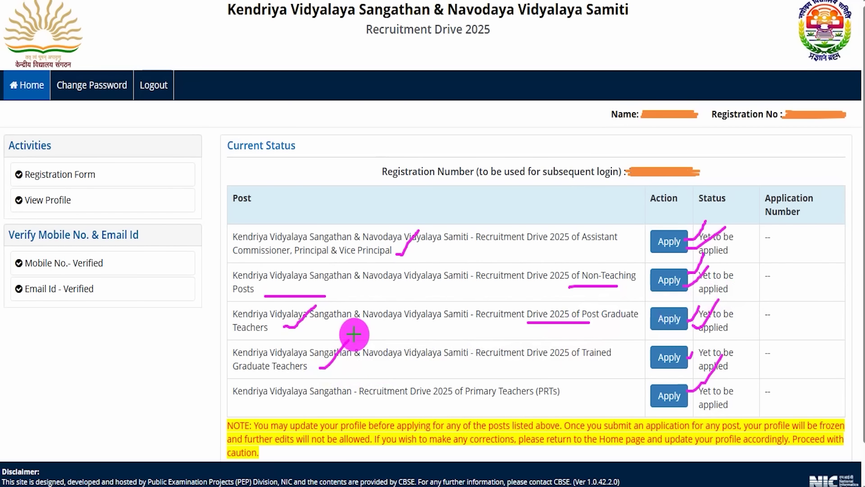
drag(685, 353, 720, 324)
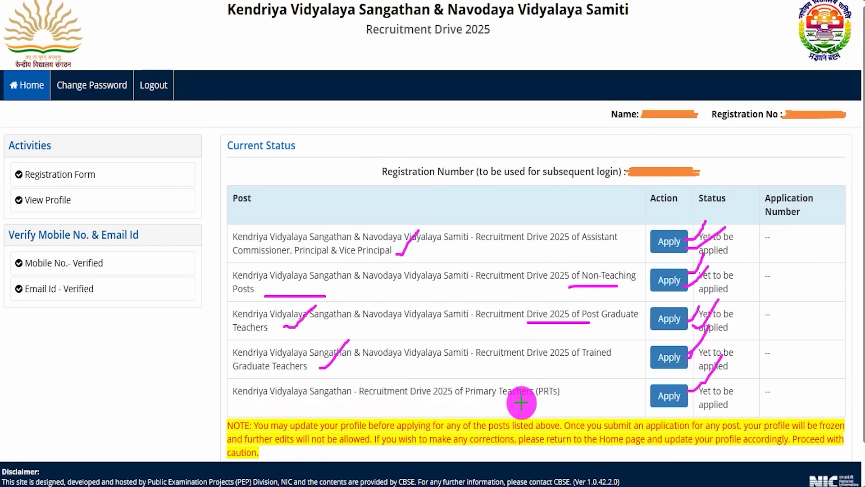
Locate the Primary Teachers (PRTs) recruitment drive and apply for it
drag(564, 397, 575, 376)
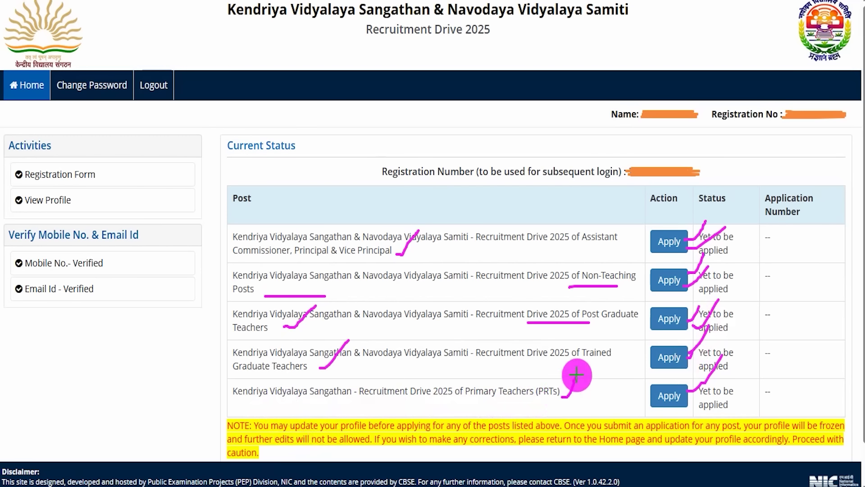
drag(688, 401, 734, 354)
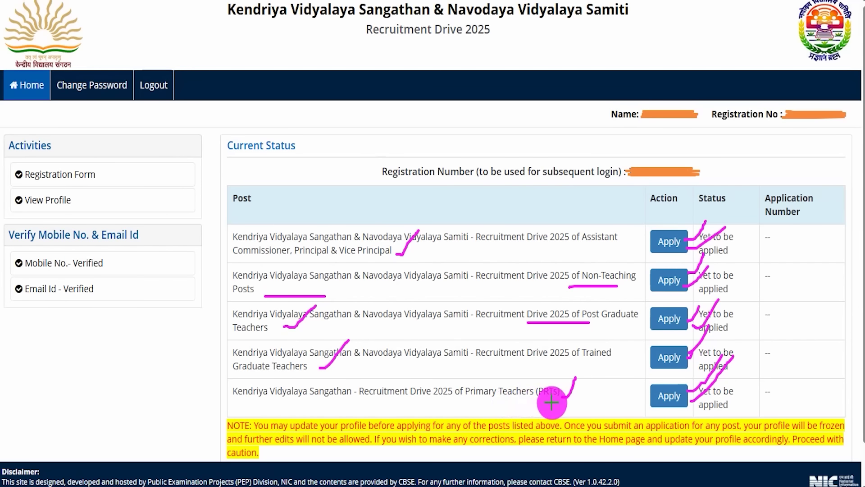
drag(560, 408, 589, 381)
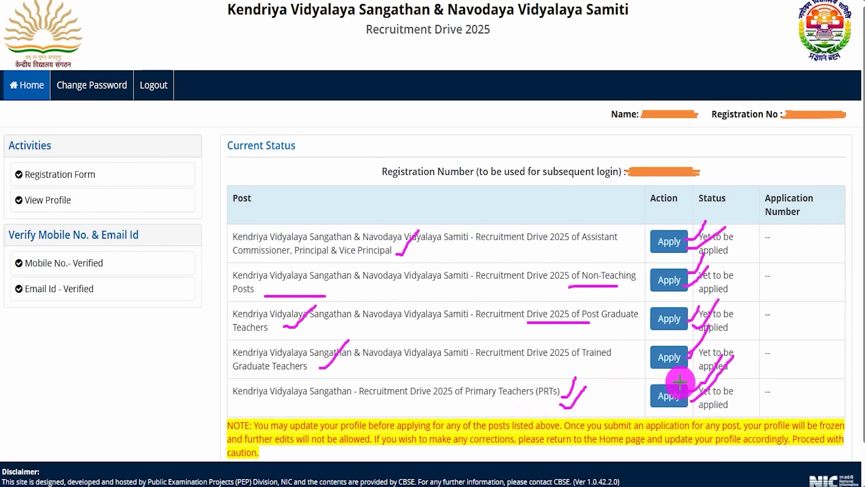
click(671, 395)
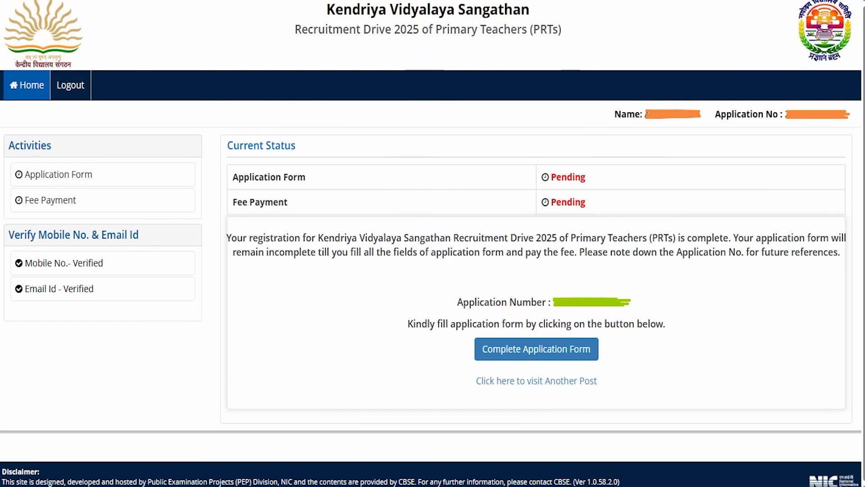
Review the Complete Application Form option and the link for visiting another post
mouse_move(811, 272)
mouse_down()
mouse_move(671, 358)
mouse_move(610, 341)
mouse_up()
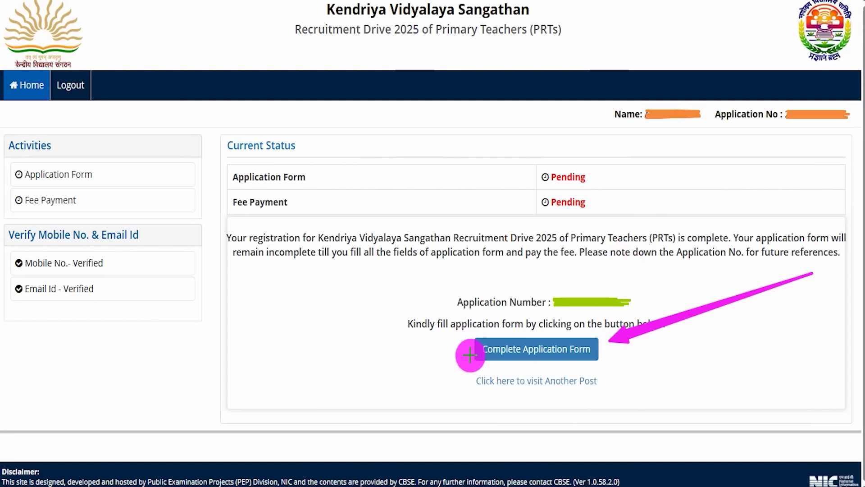
mouse_move(459, 368)
mouse_down()
mouse_move(554, 366)
mouse_move(605, 393)
mouse_up()
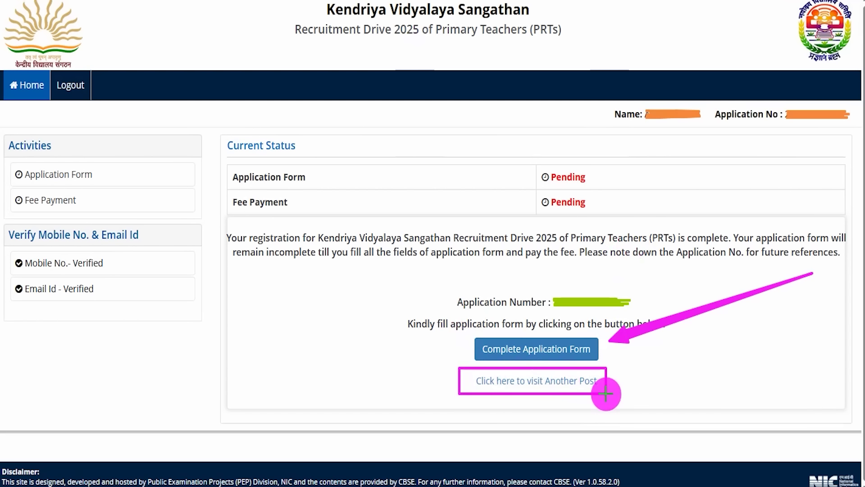